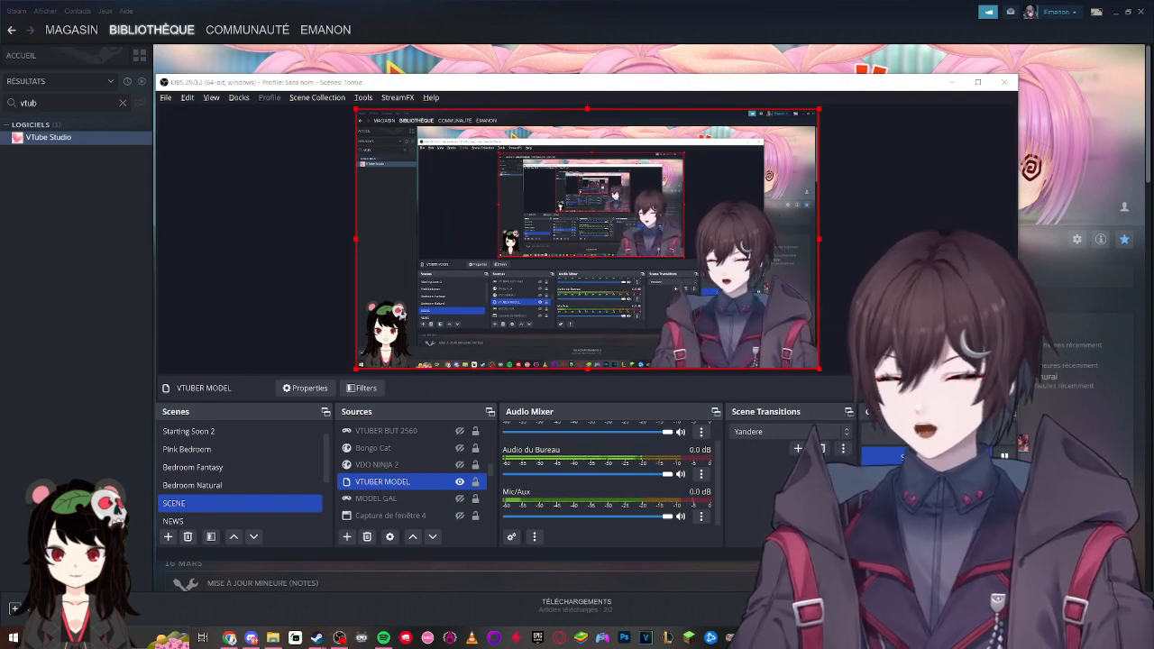
Step: Shrink the VTUBER MODEL source in the OBS preview, and enlarge it back to fill the whole canvas
key("alt+Tab")
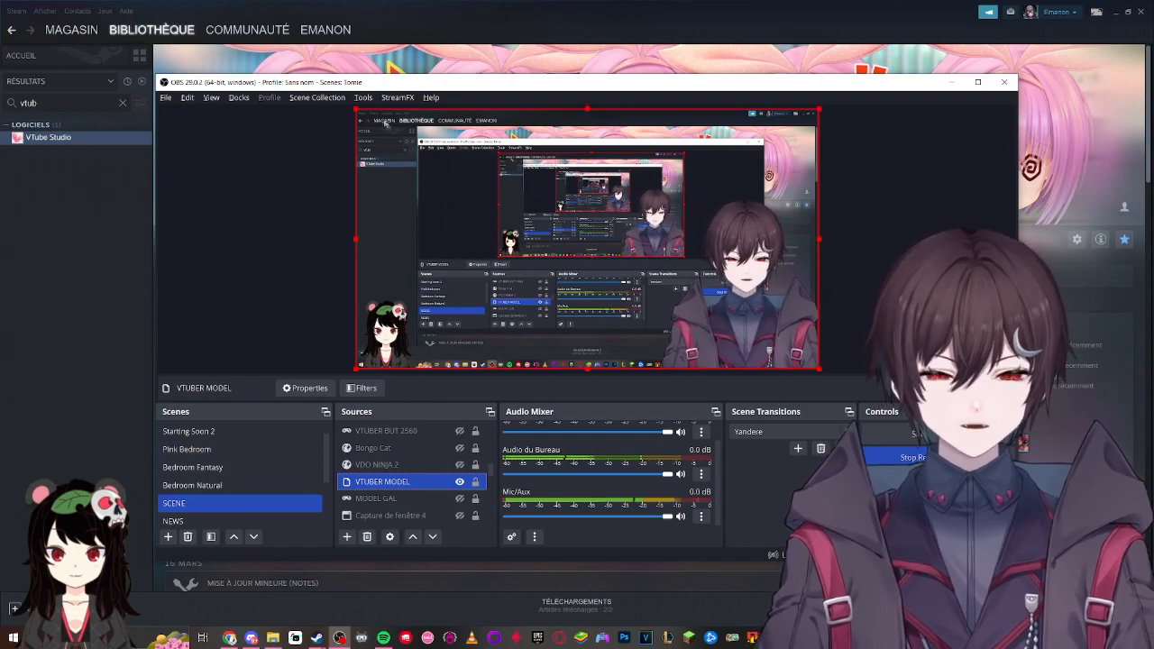
left_click_drag(354, 109, 563, 226)
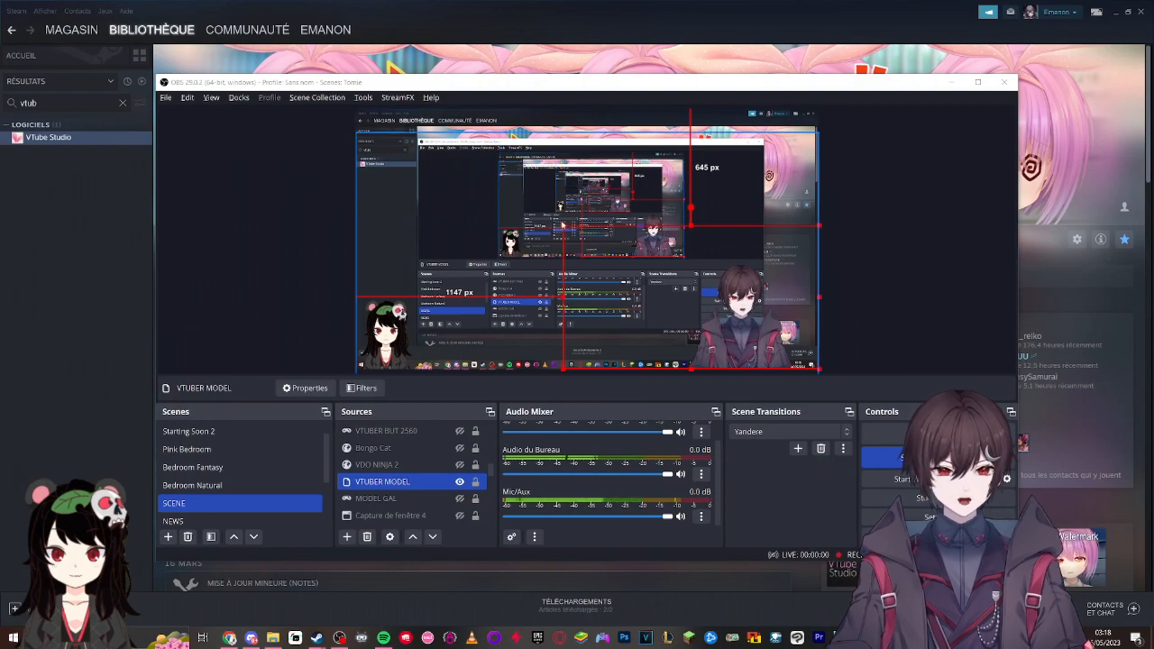
left_click_drag(564, 226, 355, 109)
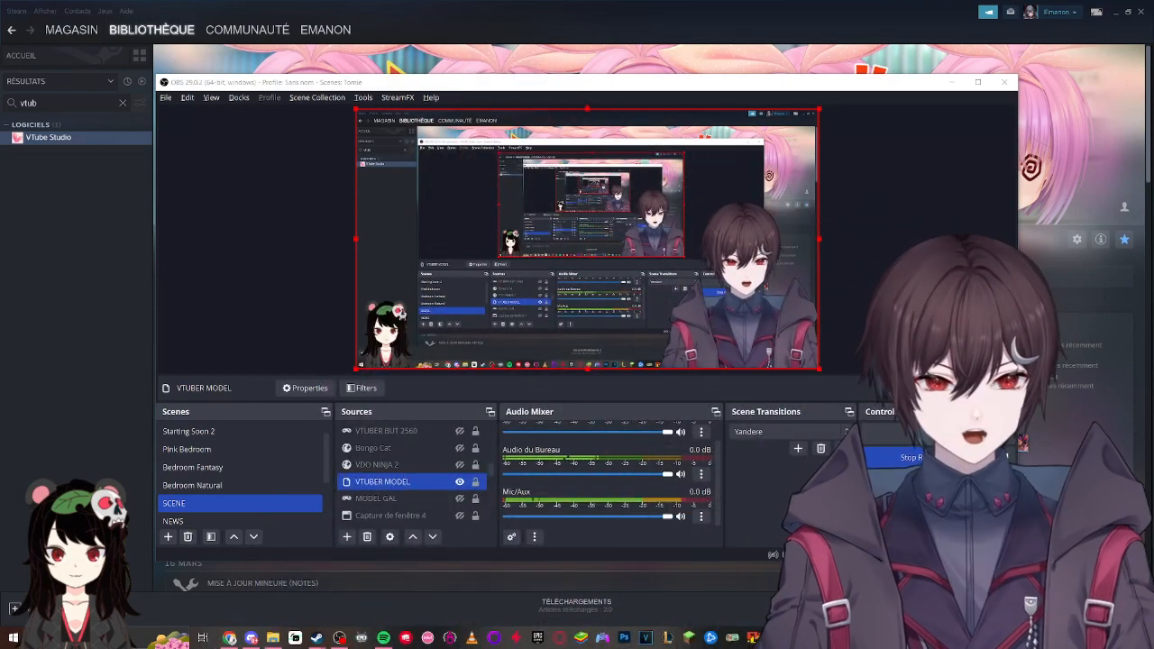
Step: Open the OBS settings and review the available streaming services, keeping Twitch selected
left_click(166, 97)
left_click(165, 97)
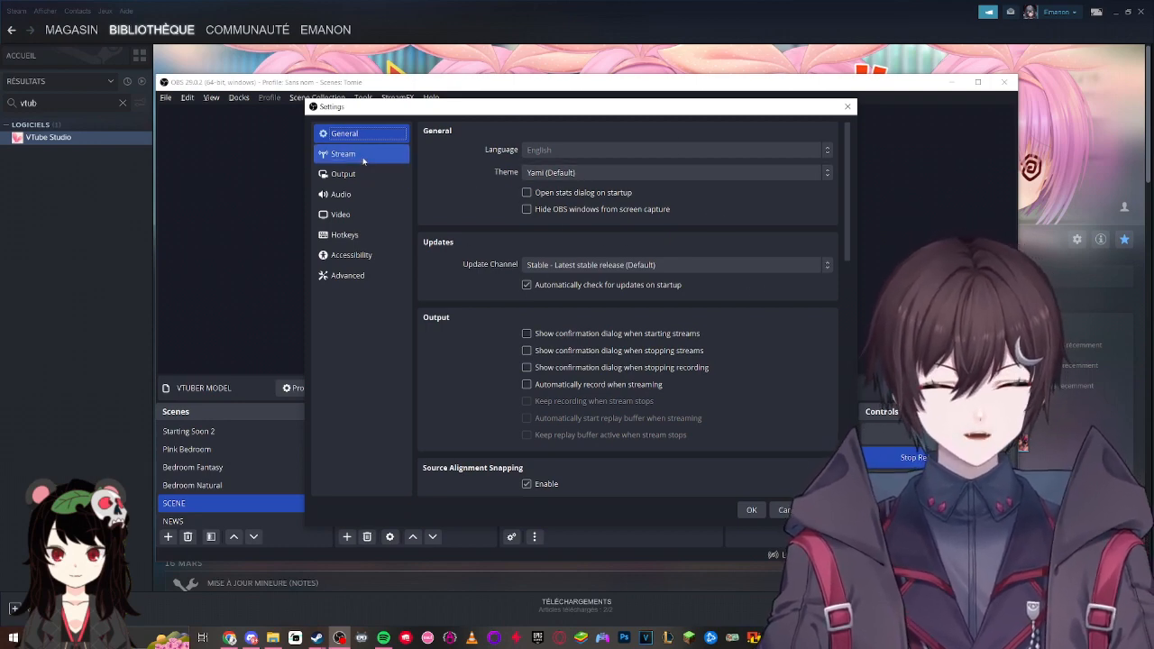
left_click(363, 158)
left_click(556, 133)
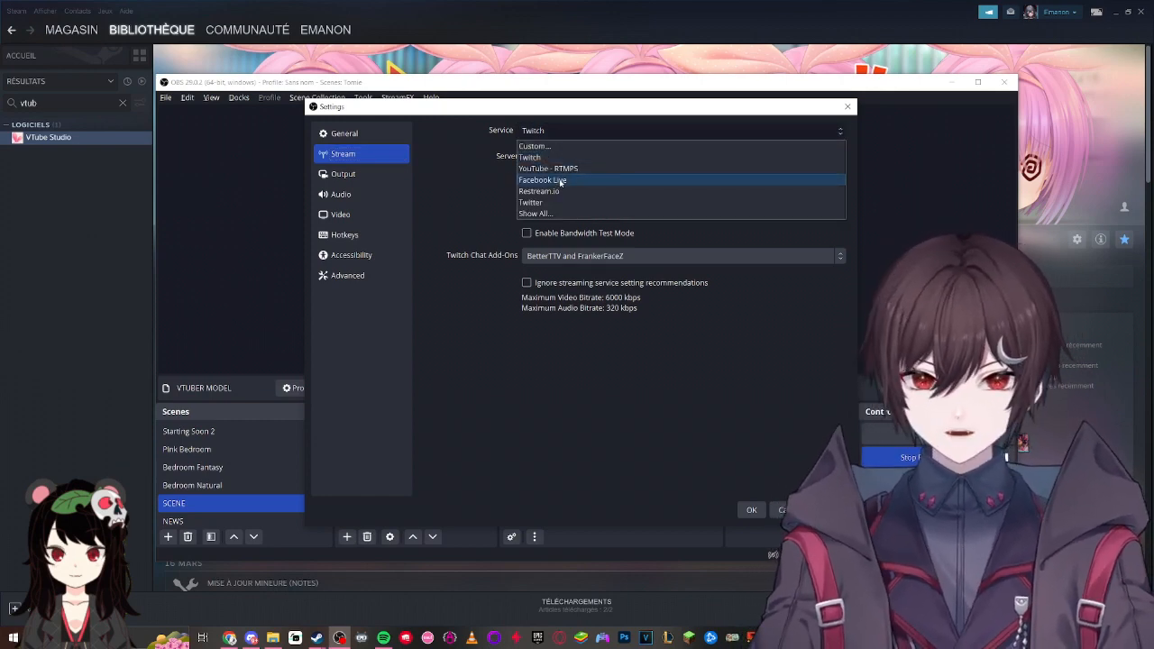
left_click(595, 130)
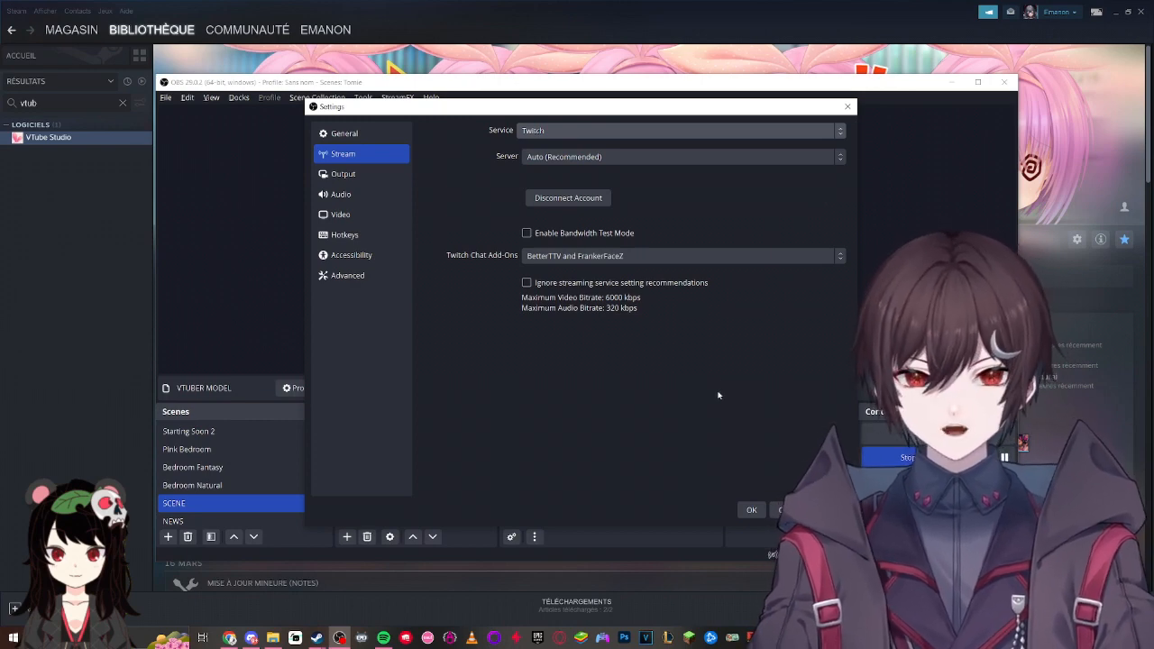
Step: Review the streaming output's encoder settings, from rate control, bitrate and keyframe interval down to GPU and max B-frames
left_click(386, 183)
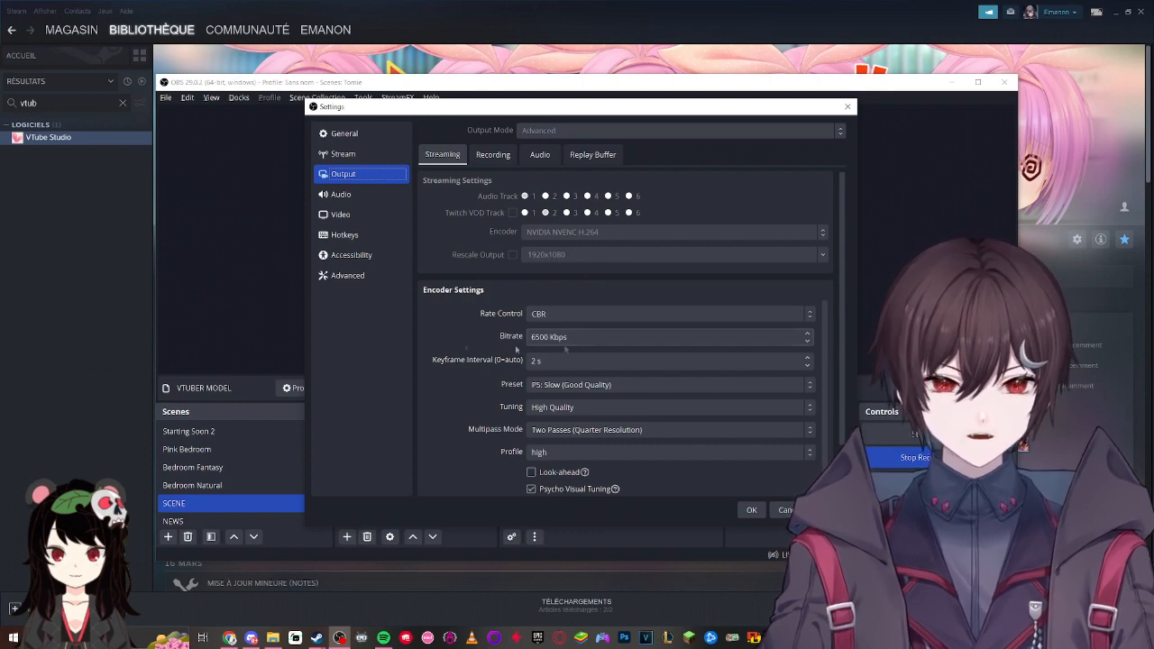
scroll(485, 296, "down", 1)
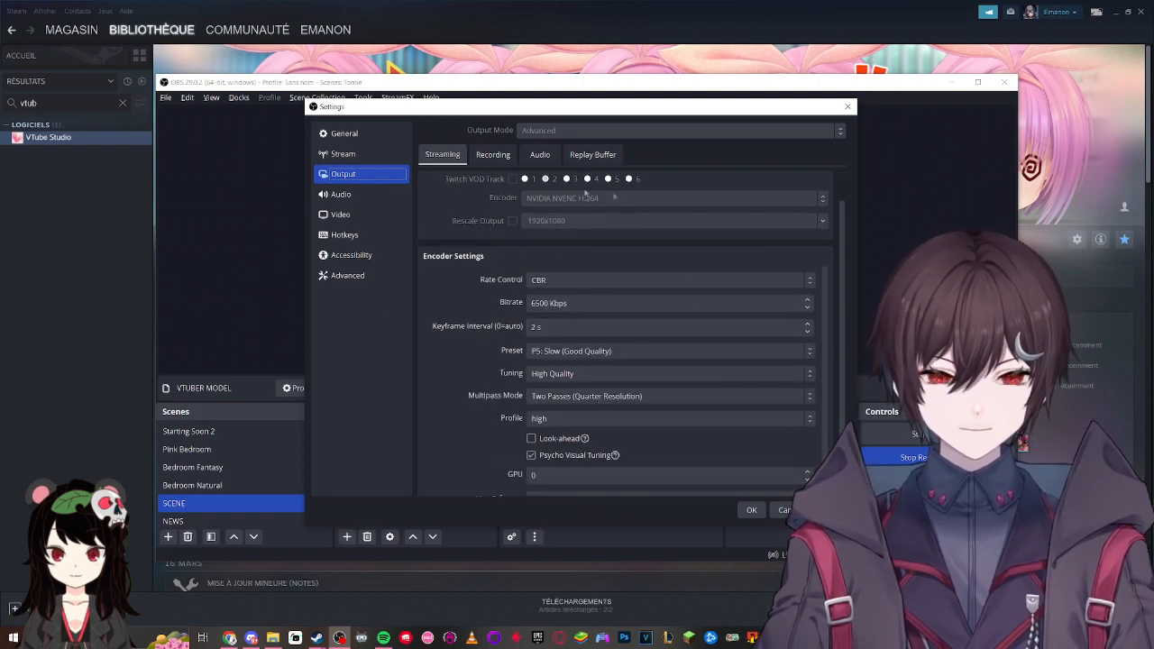
double_click(549, 304)
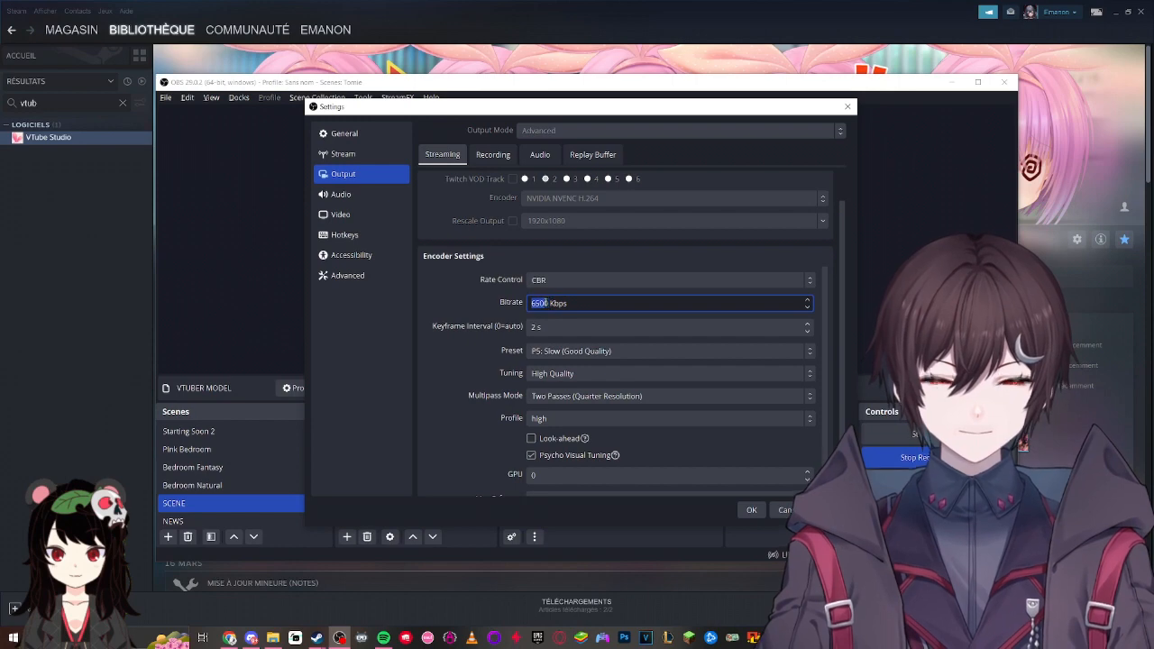
left_click(547, 303)
left_click(533, 326)
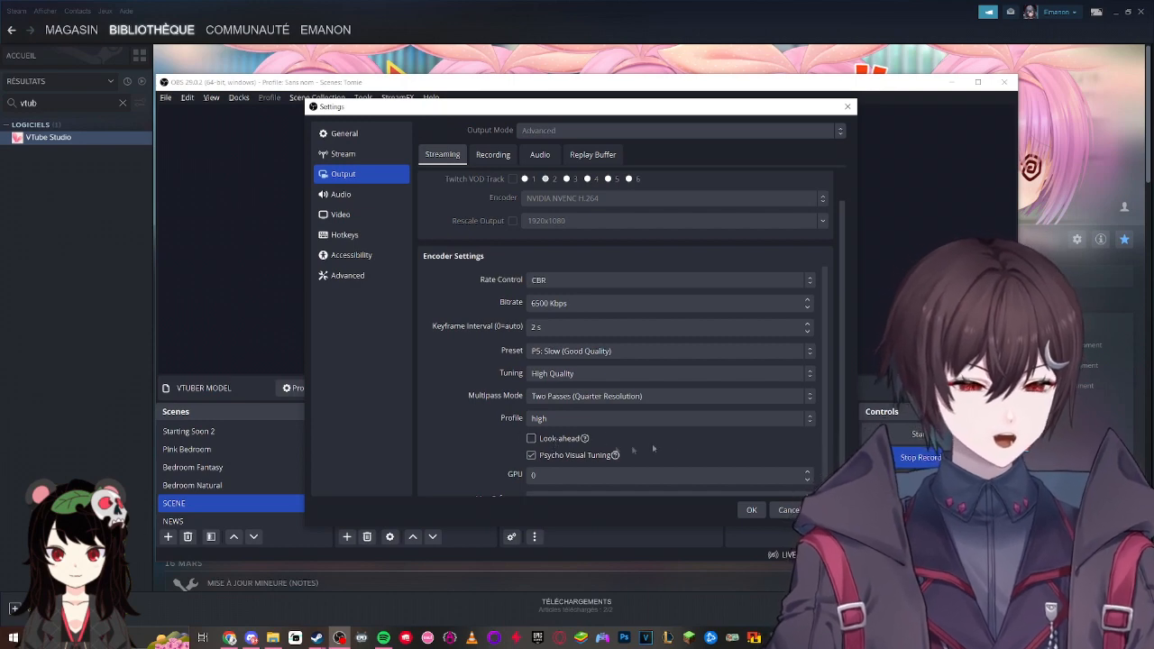
scroll(631, 446, "down", 1)
scroll(624, 449, "down", 1)
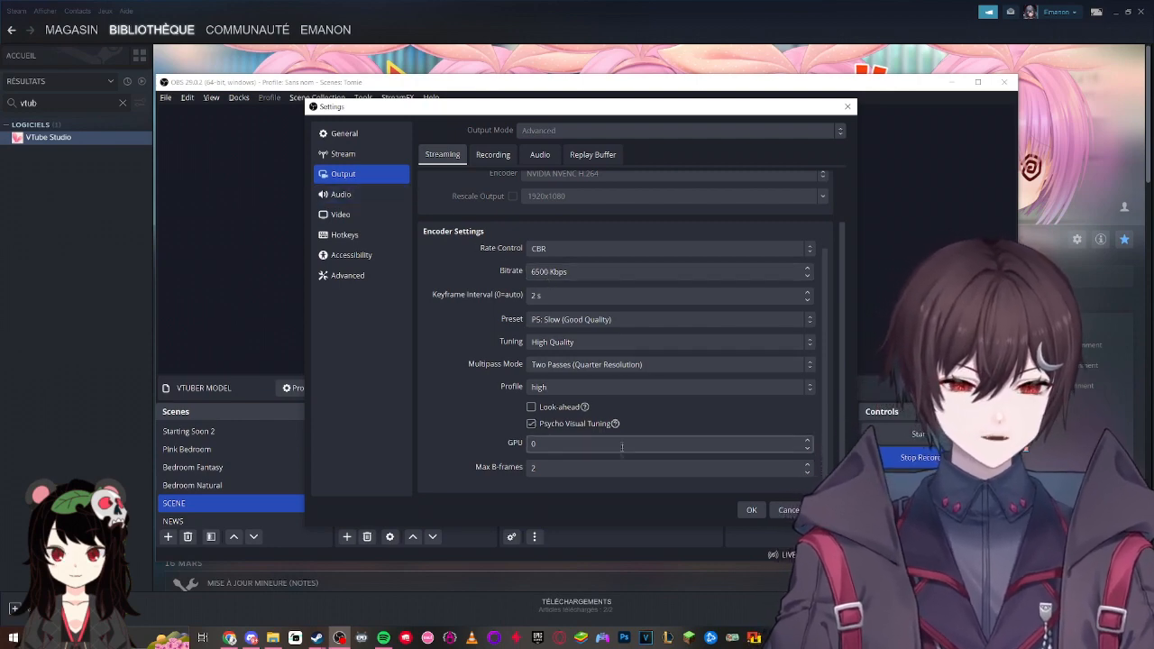
Step: Show the OBS audio settings and check the default format of the Haut-parleurs playback device in the Windows sound properties
left_click(365, 195)
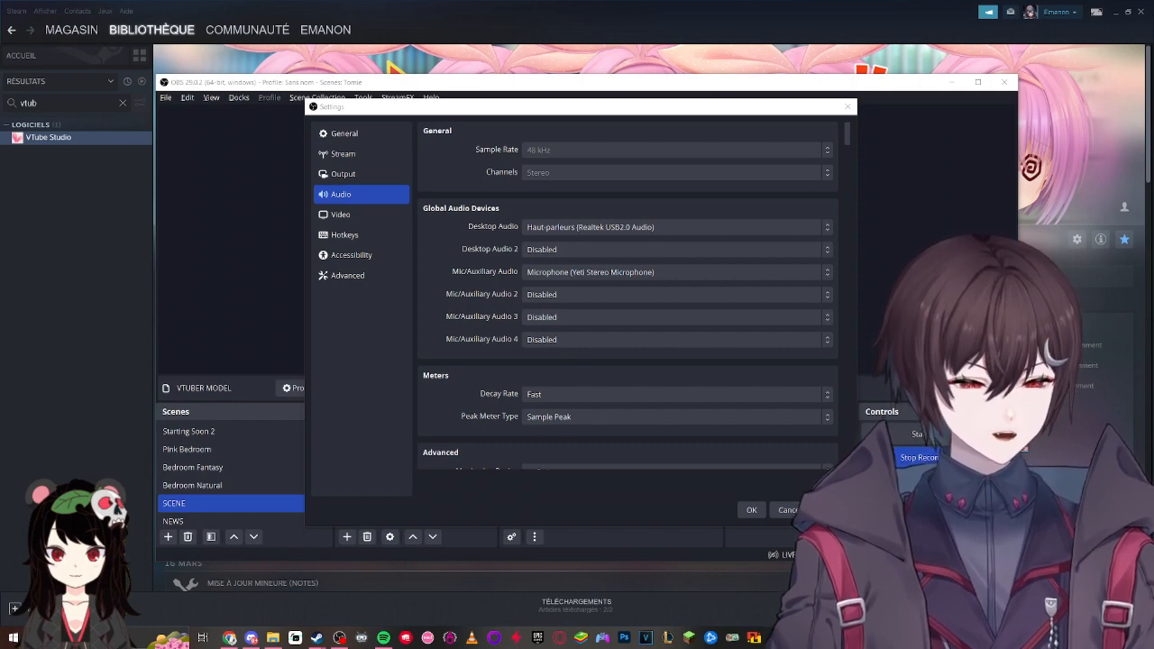
left_click(155, 122)
left_click(115, 121)
left_click_drag(330, 177, 328, 216)
right_click(186, 171)
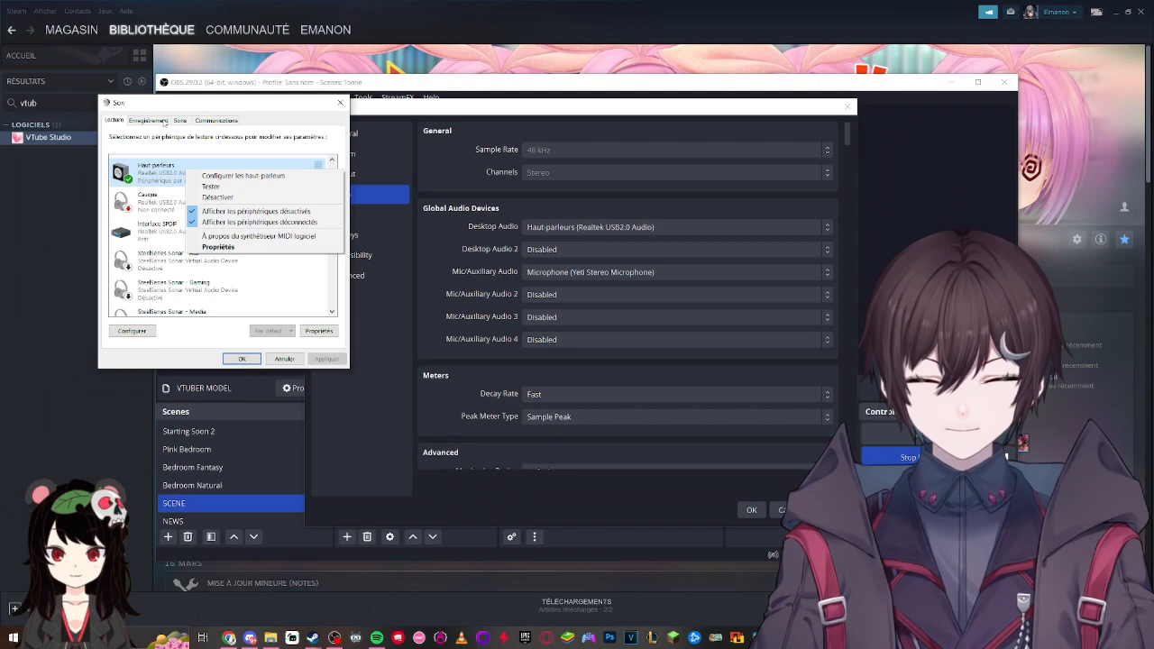
left_click(242, 247)
left_click(202, 161)
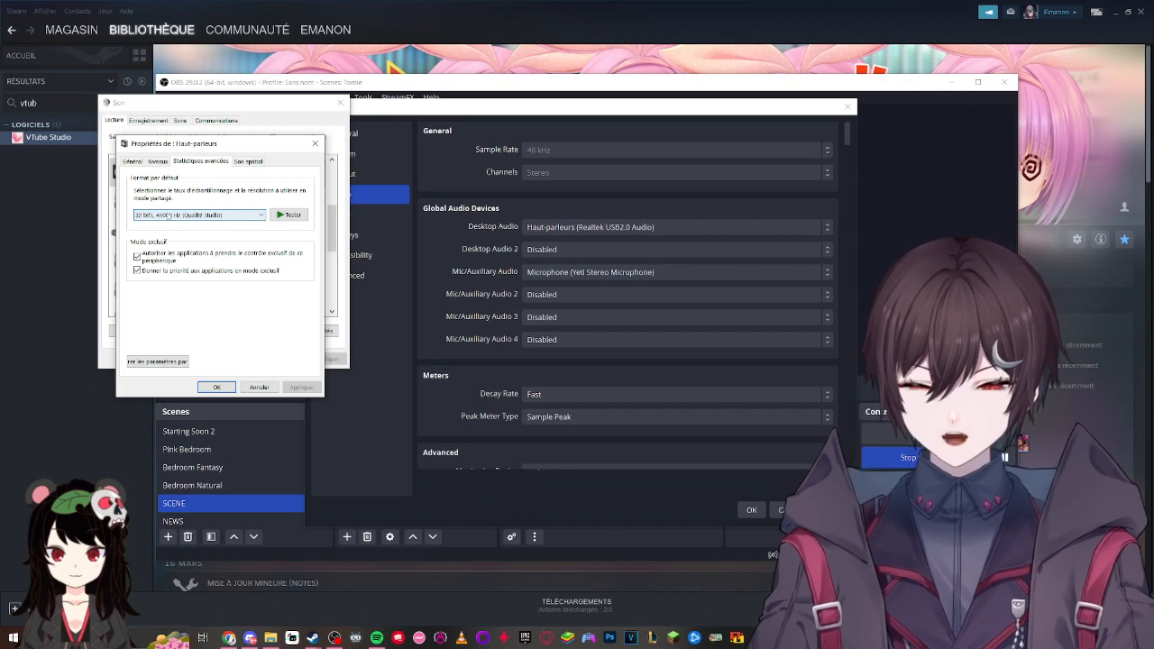
Step: Check the advanced properties of the Yeti Stereo Microphone among the Windows recording devices, and close the sound windows
left_click(149, 119)
scroll(208, 216, "down", 2)
right_click(191, 180)
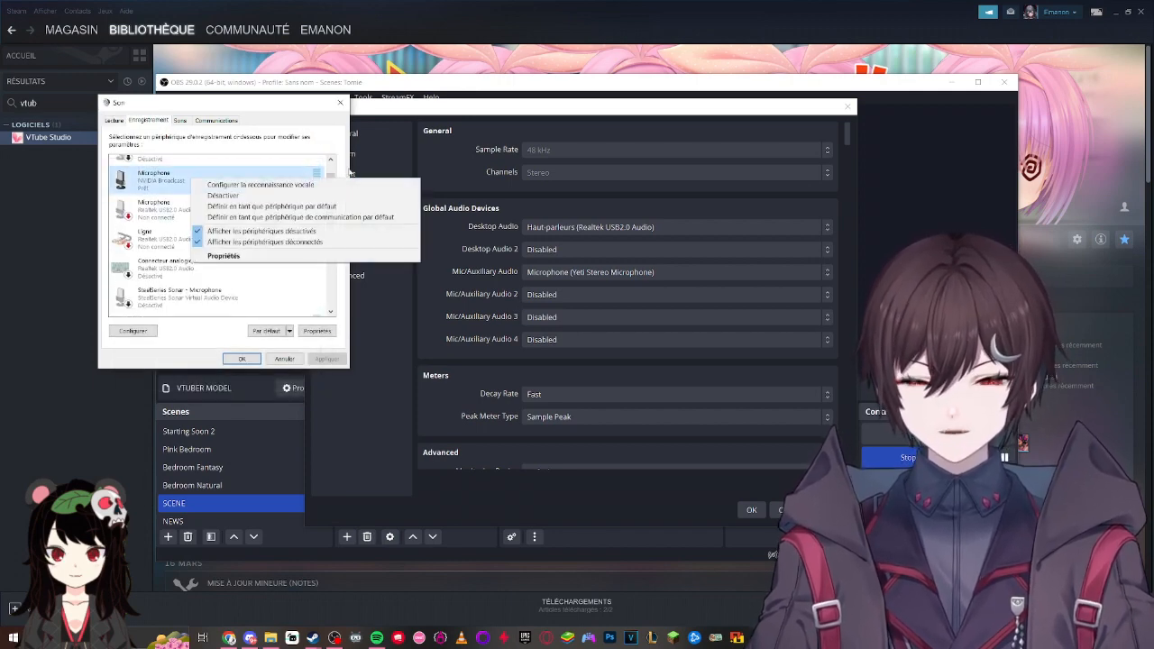
key("Escape")
scroll(208, 253, "down", 3)
left_click(194, 298)
right_click(194, 297)
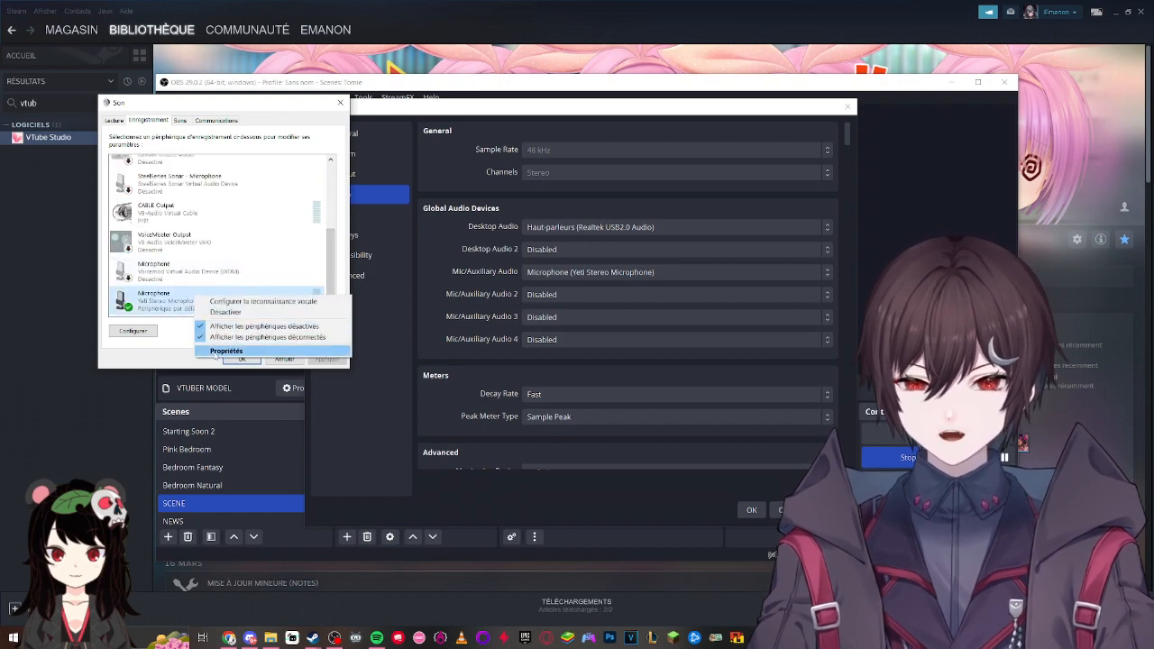
left_click(216, 353)
left_click(183, 161)
left_click(158, 161)
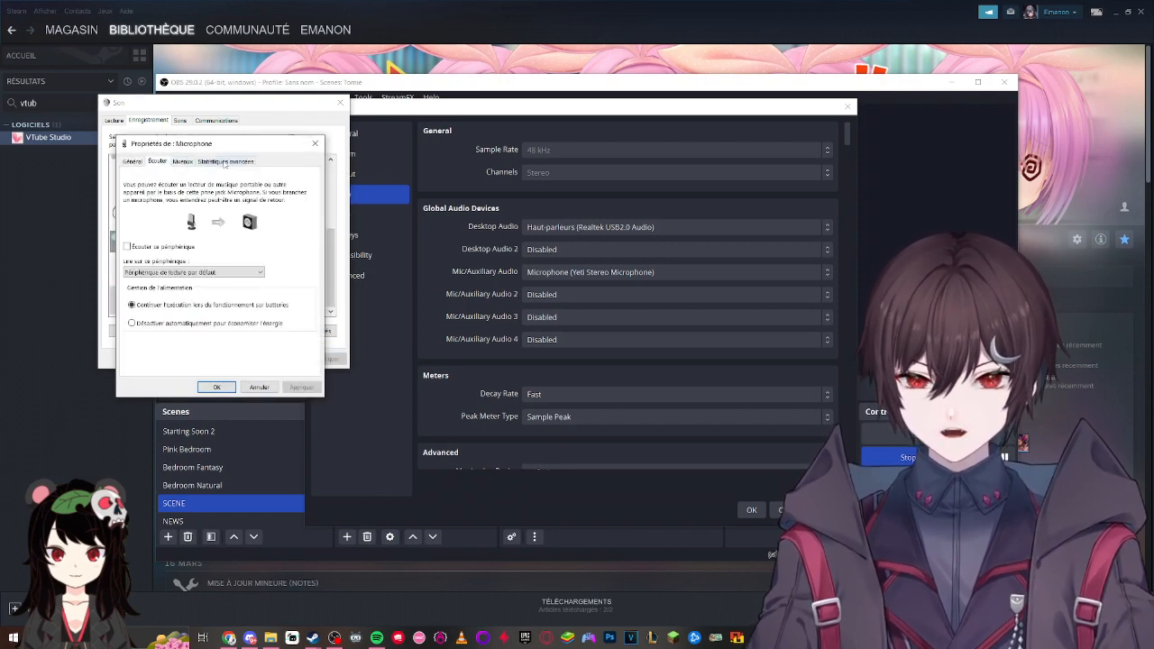
left_click(225, 161)
left_click(314, 143)
left_click(340, 102)
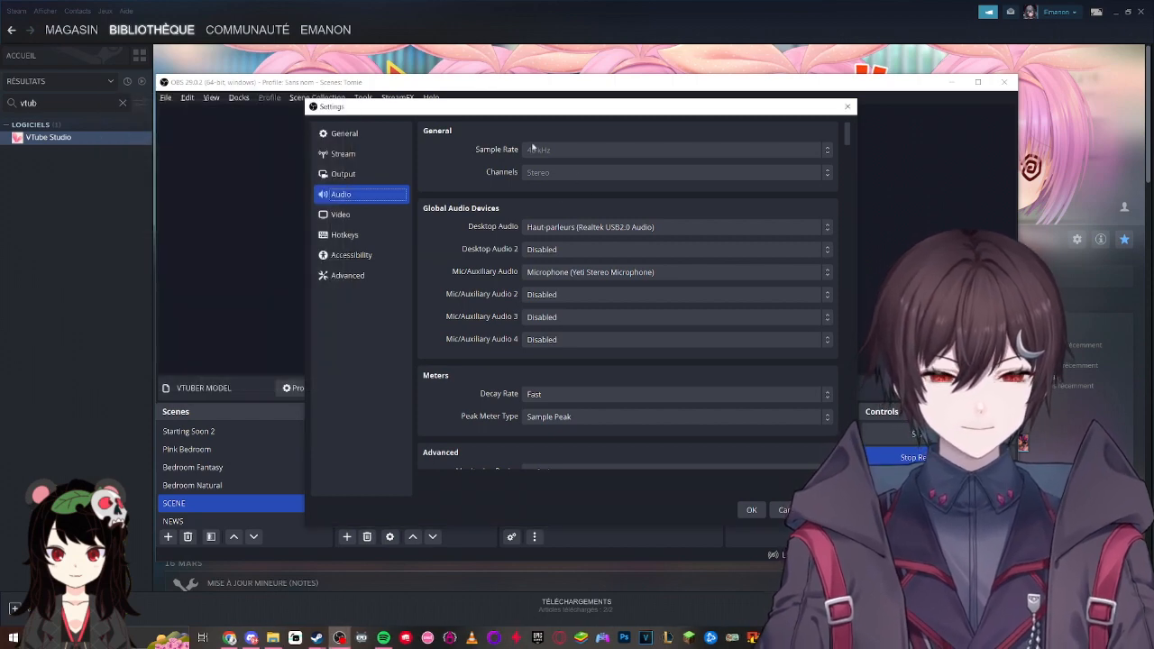
Step: Review the canvas resolution, output resolution, downscale filter and FPS in the video settings, and close the settings
left_click(381, 218)
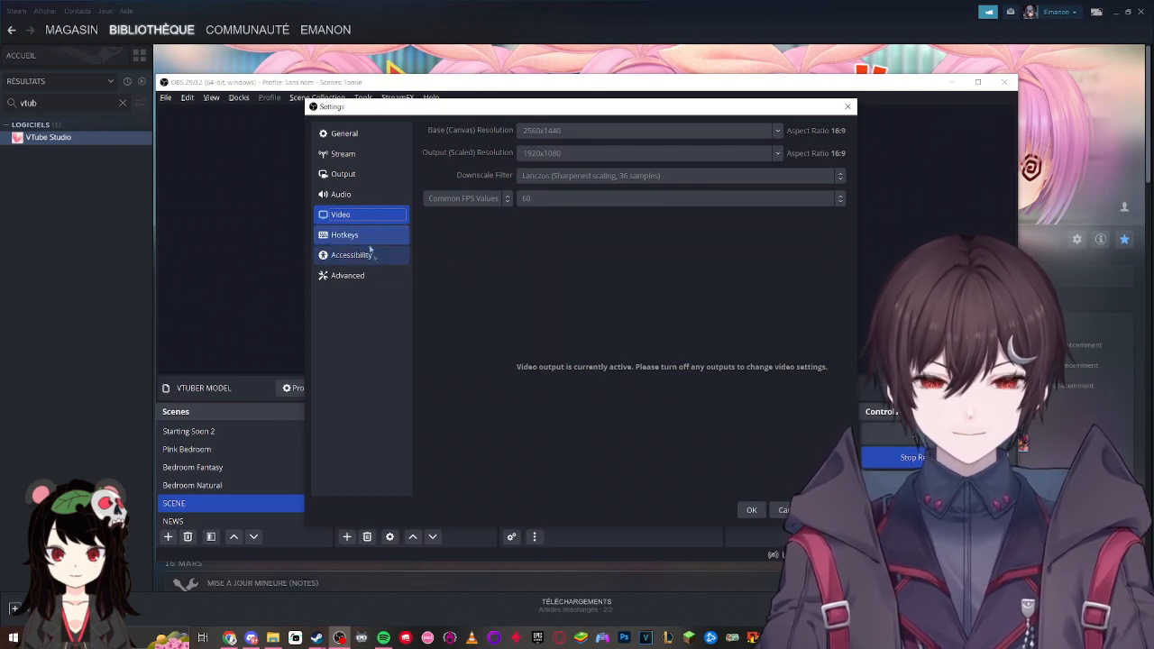
left_click(847, 107)
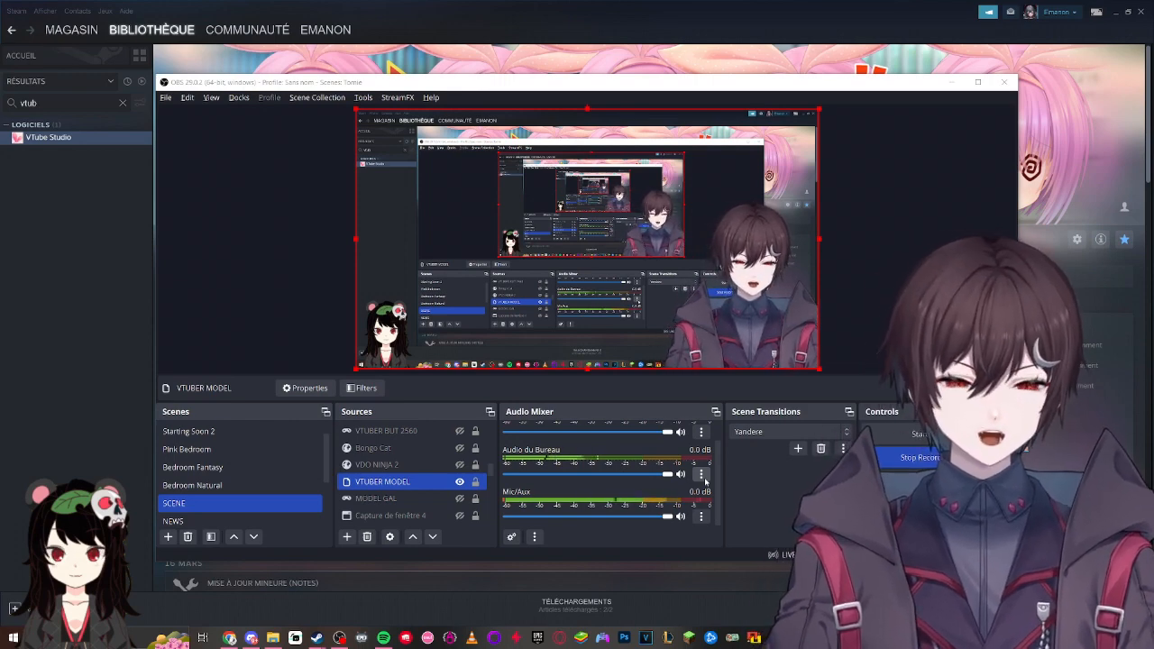
Step: Inspect the threshold and release of the Limiteur filter on the Audio du Bureau source, and close its filters
left_click(703, 475)
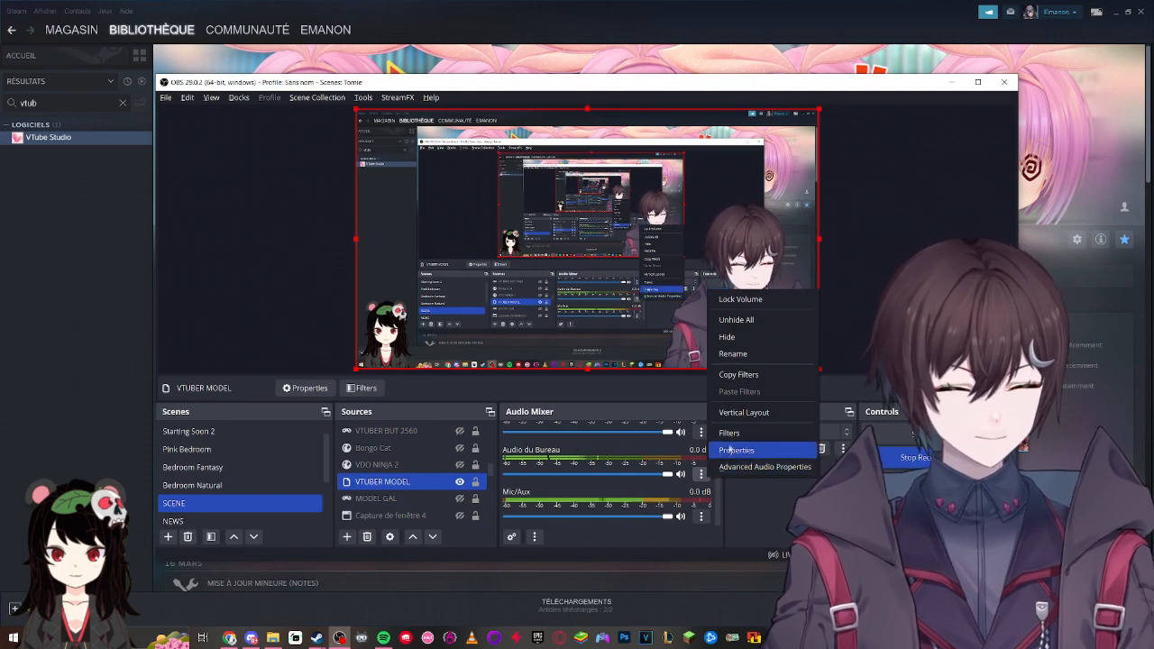
left_click(728, 434)
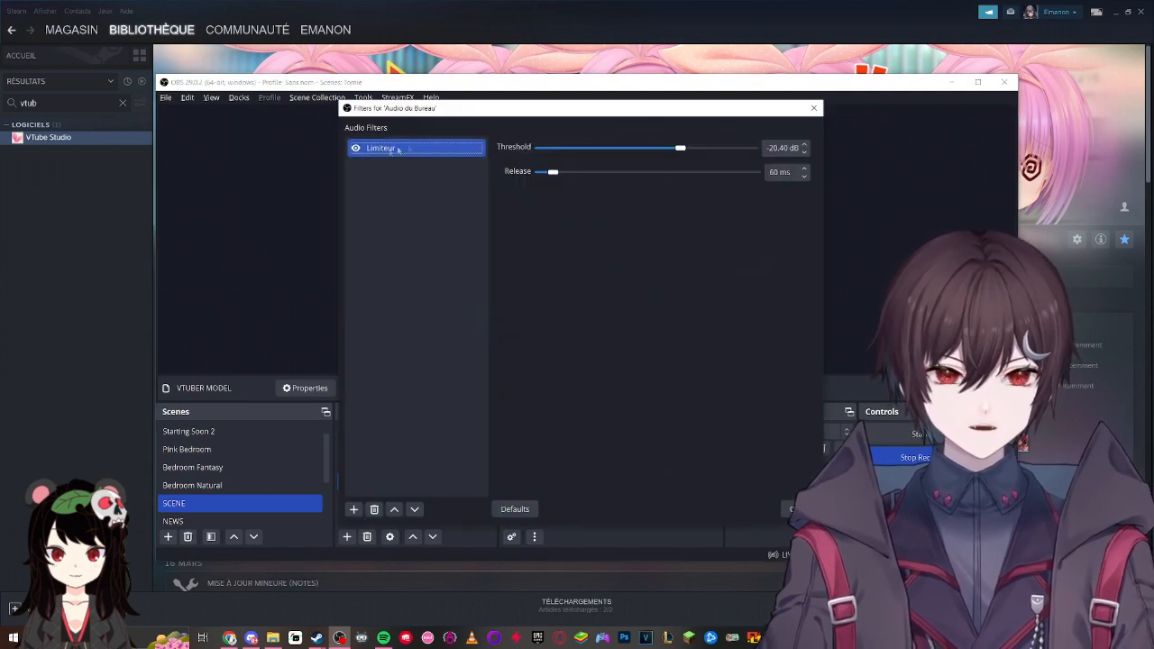
left_click_drag(581, 111, 273, 72)
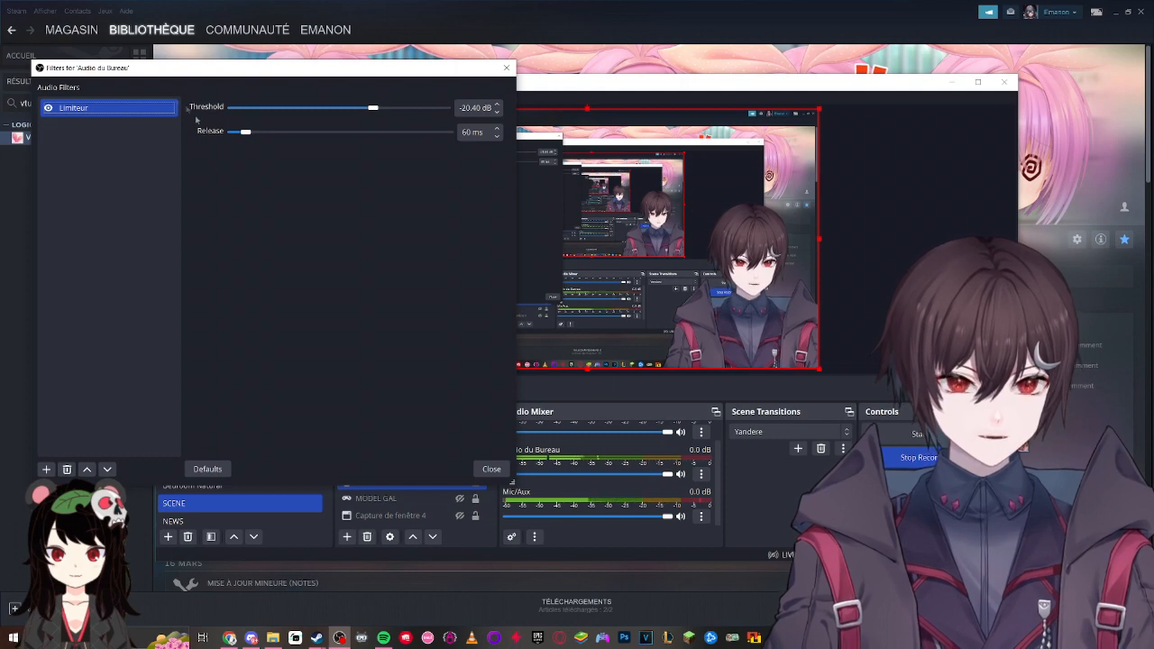
left_click(505, 67)
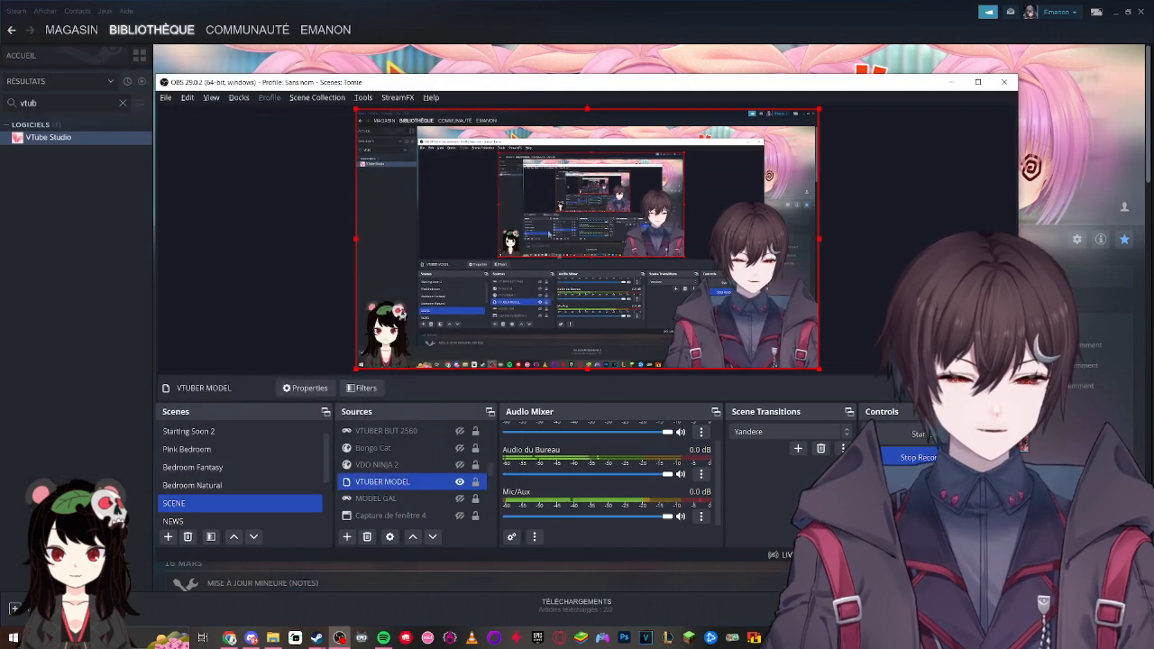
Step: Inspect both noise suppression filters on the Mic/Aux source and view the list of audio filter types that can be added
left_click(700, 517)
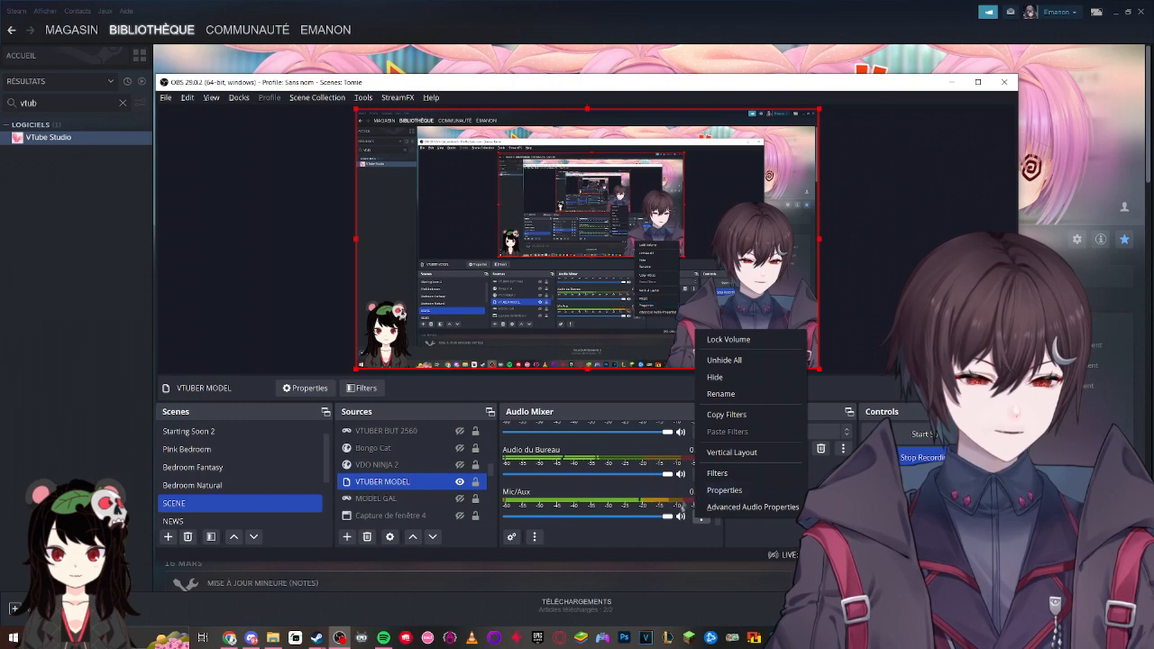
left_click(743, 476)
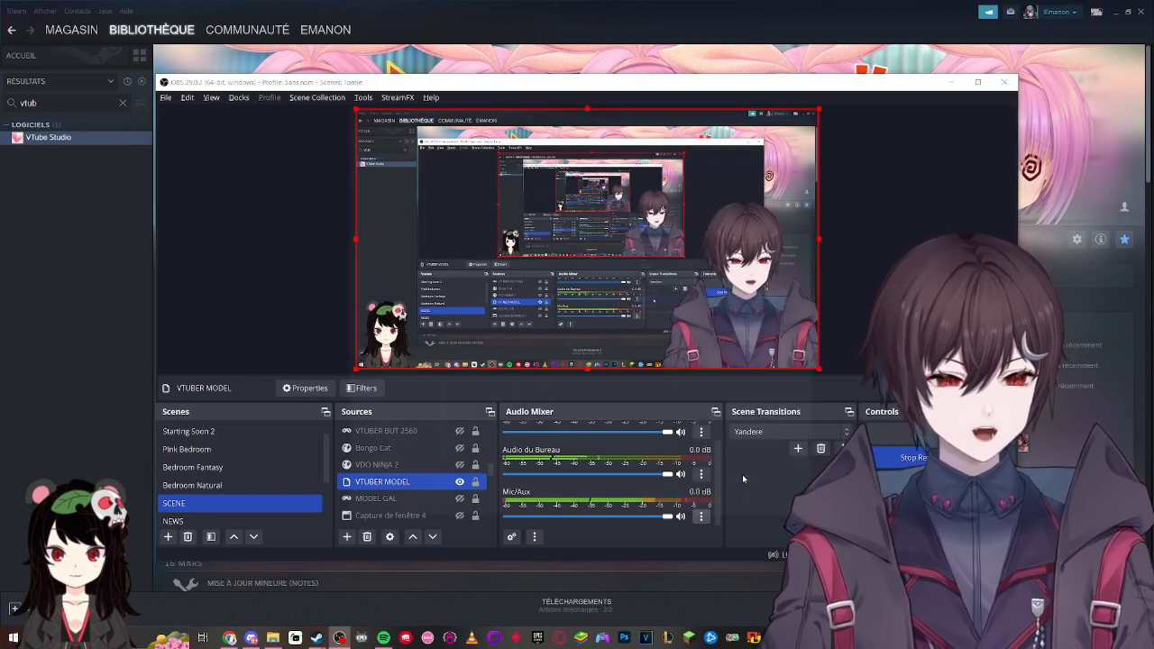
mouse_move(550, 108)
left_mouse_down()
mouse_move(669, 116)
mouse_move(534, 113)
left_mouse_up()
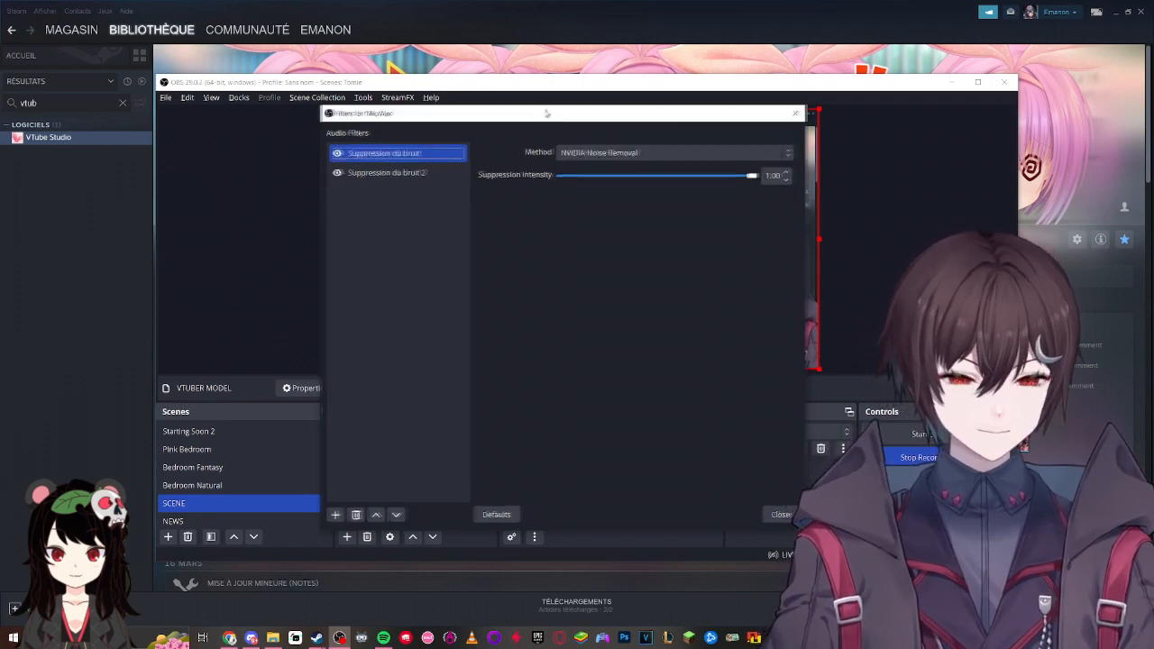
left_click_drag(577, 112, 416, 115)
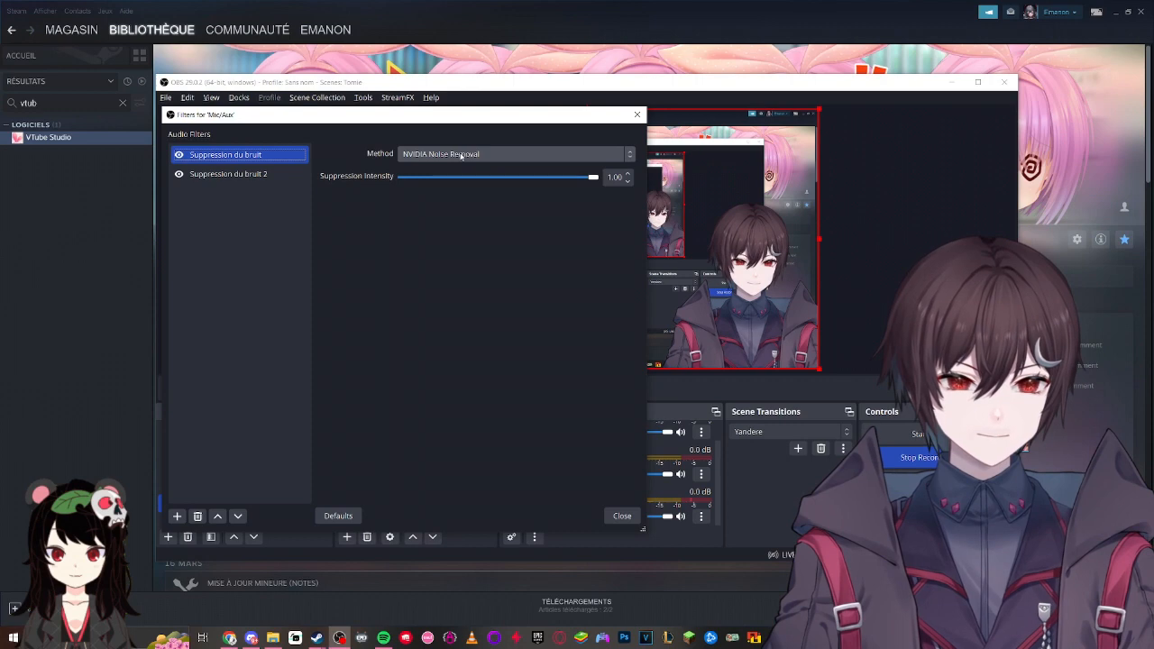
key("Down")
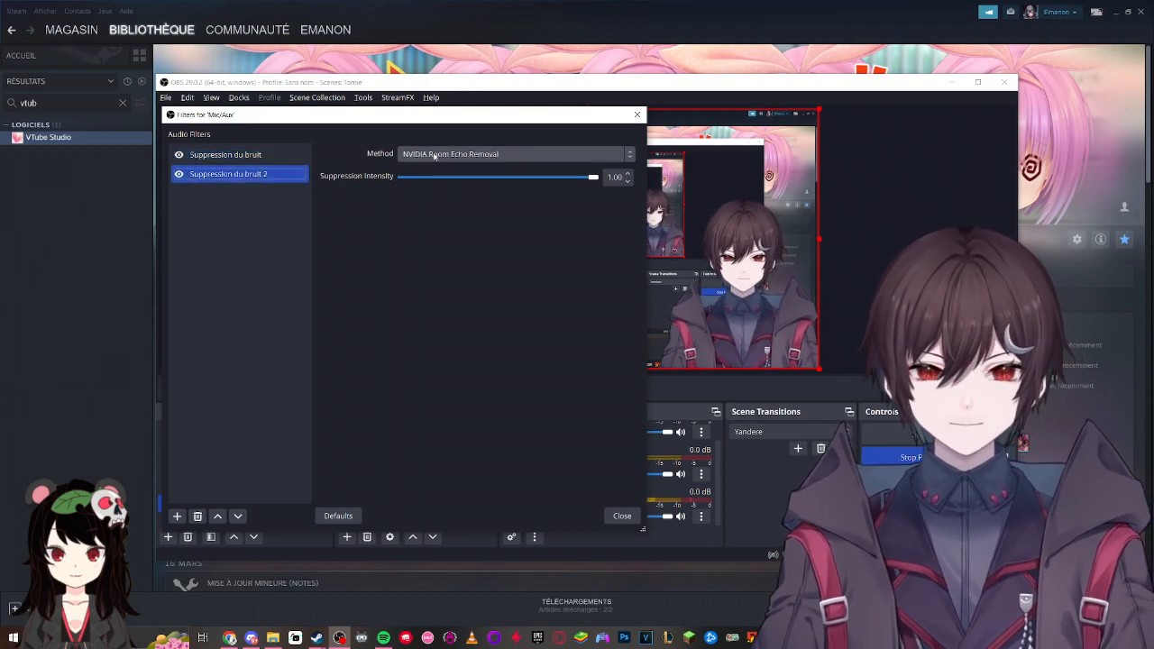
left_click(177, 517)
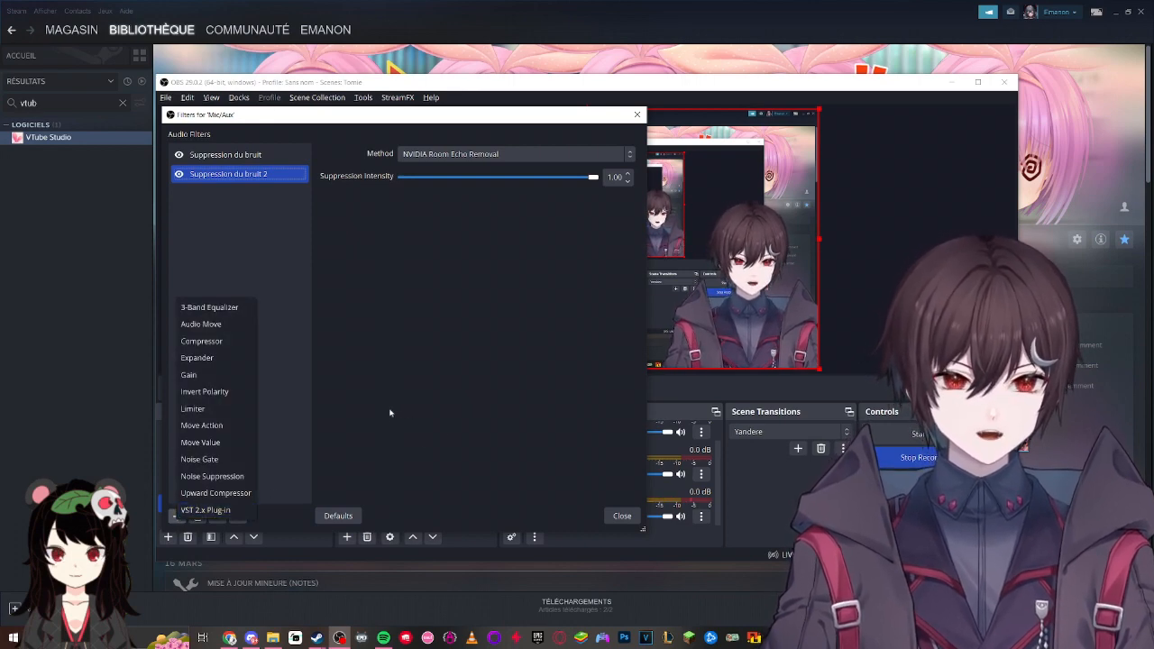
left_click(402, 349)
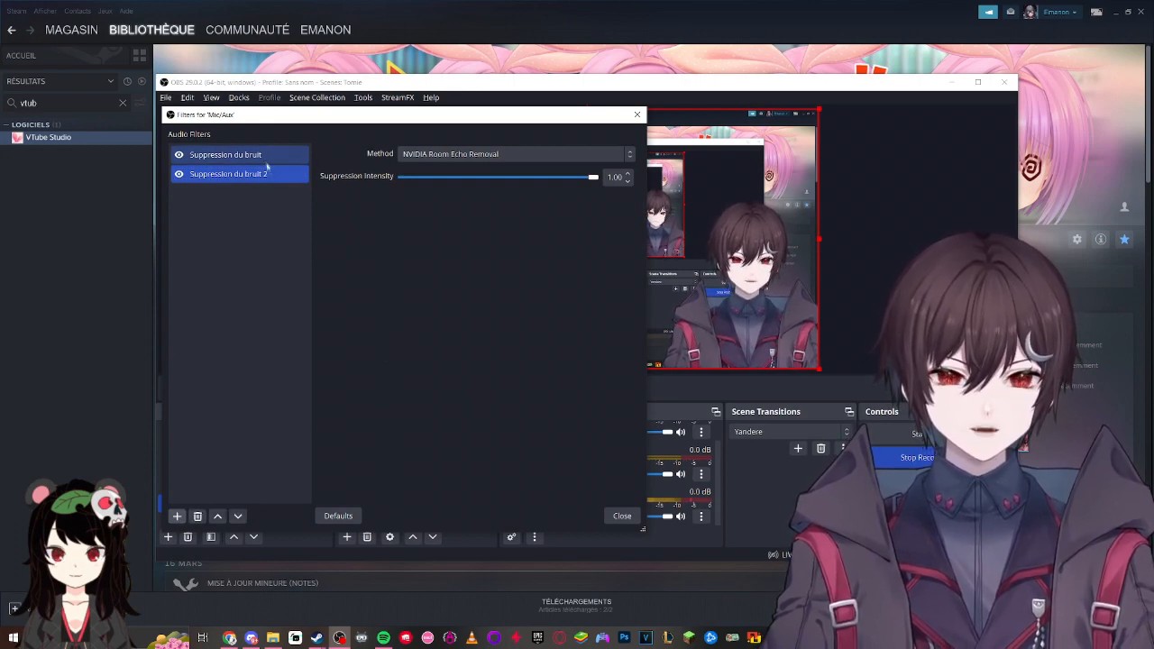
Step: Review the suppression methods offered for the Suppression du bruit filter, keeping NVIDIA Noise Removal
left_click(266, 159)
left_click(451, 154)
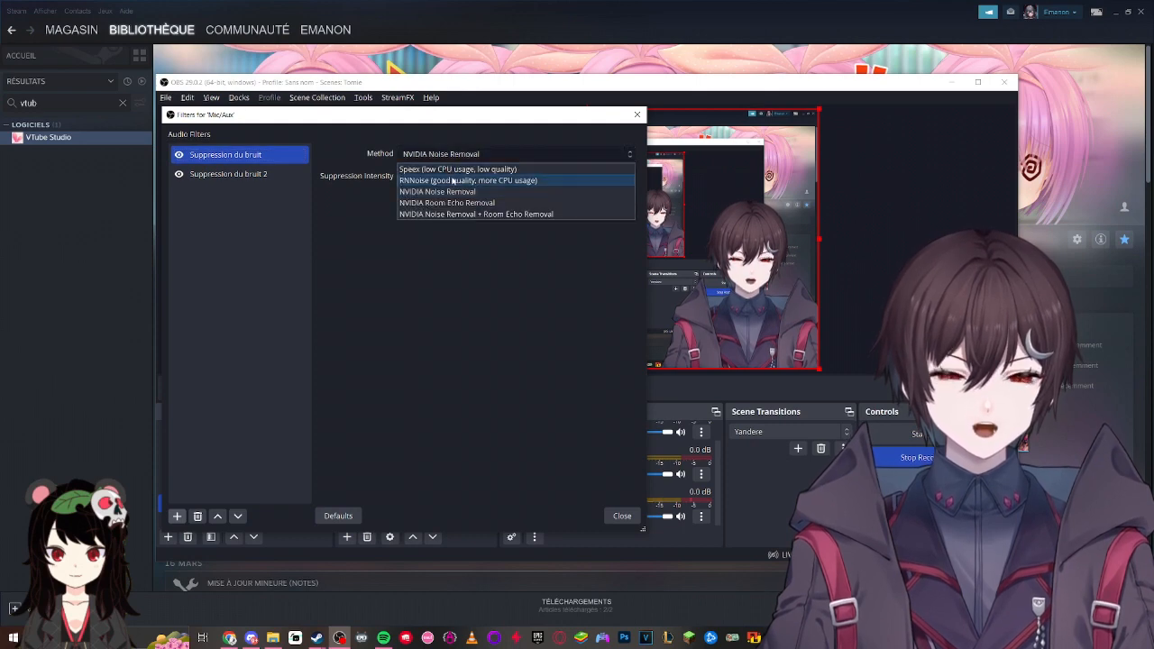
left_click(372, 190)
left_click(442, 154)
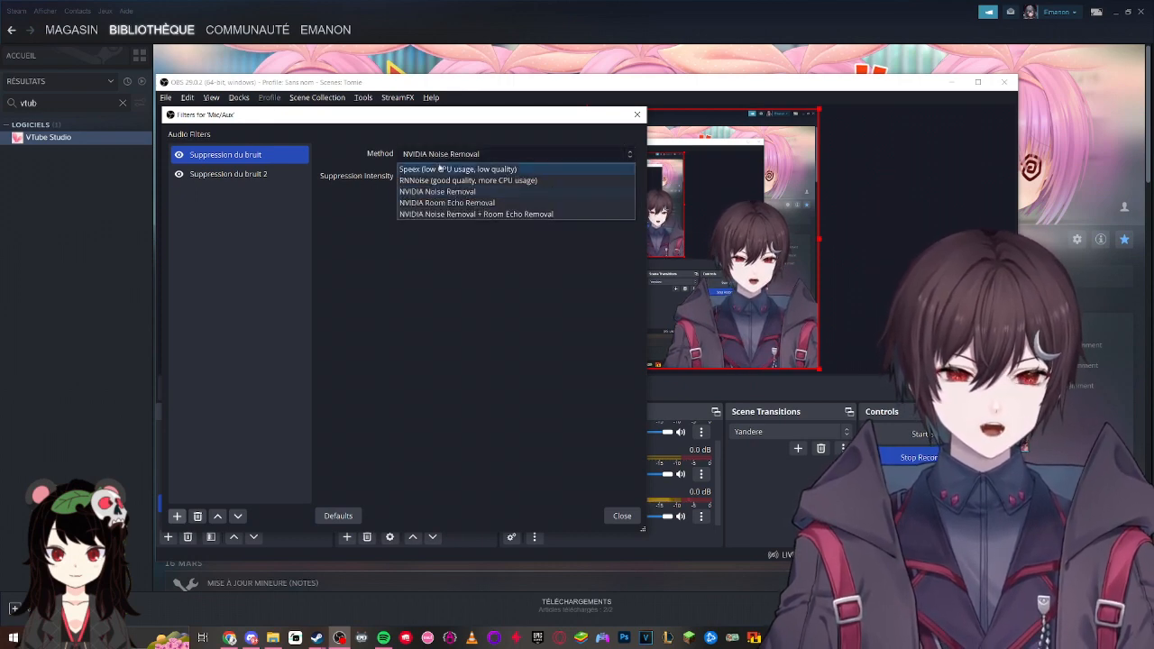
left_click(350, 189)
Step: Move the Mic/Aux filters window clear of the audio mixer and open the advanced audio properties
left_click_drag(527, 114, 446, 94)
left_click(701, 517)
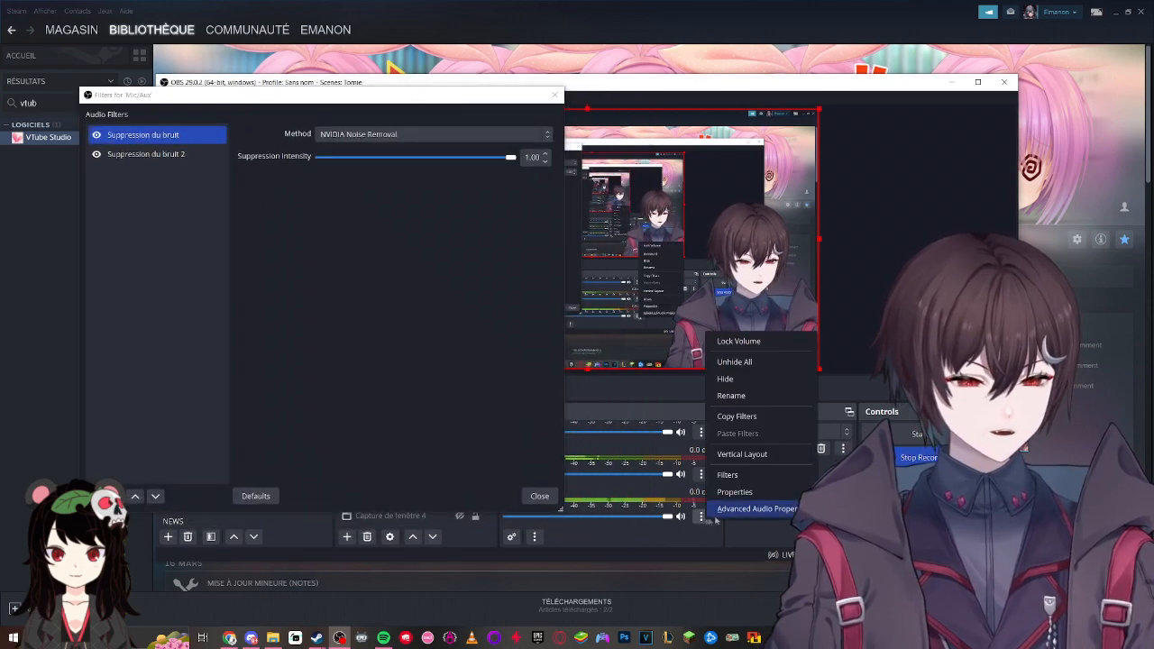
left_click(741, 509)
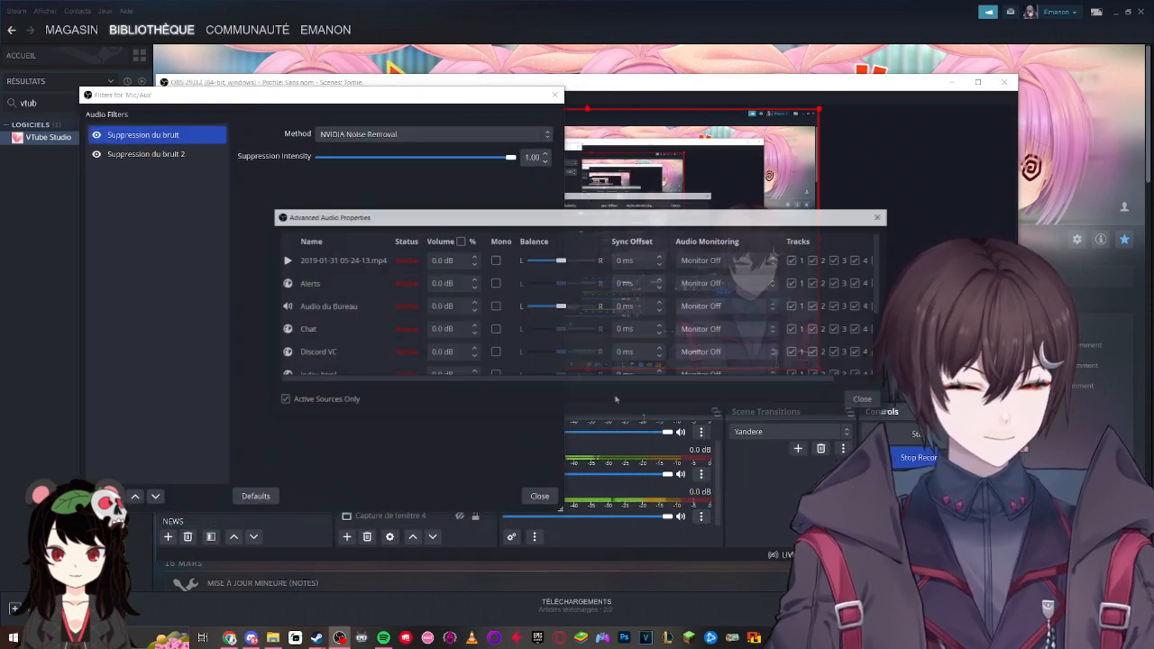
Step: Review the audio monitoring options for Mic/Aux, keeping Monitor Off, and close the advanced audio properties and the Mic/Aux filters
scroll(346, 302, "down", 2)
scroll(351, 300, "down", 3)
left_click(743, 320)
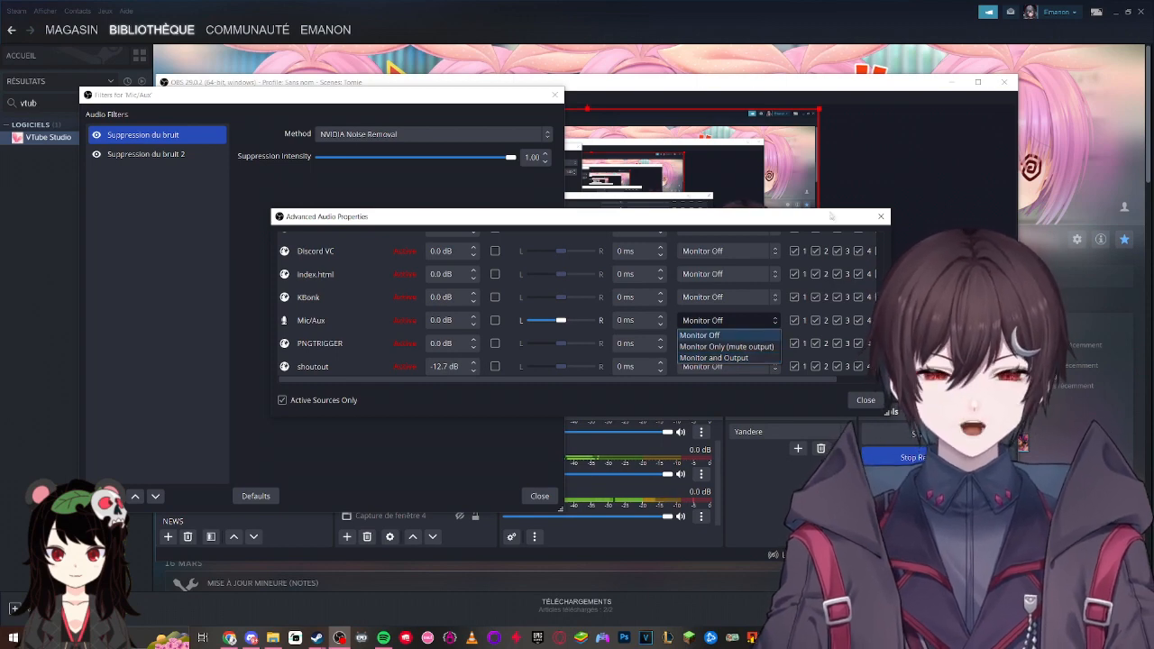
left_click(905, 224)
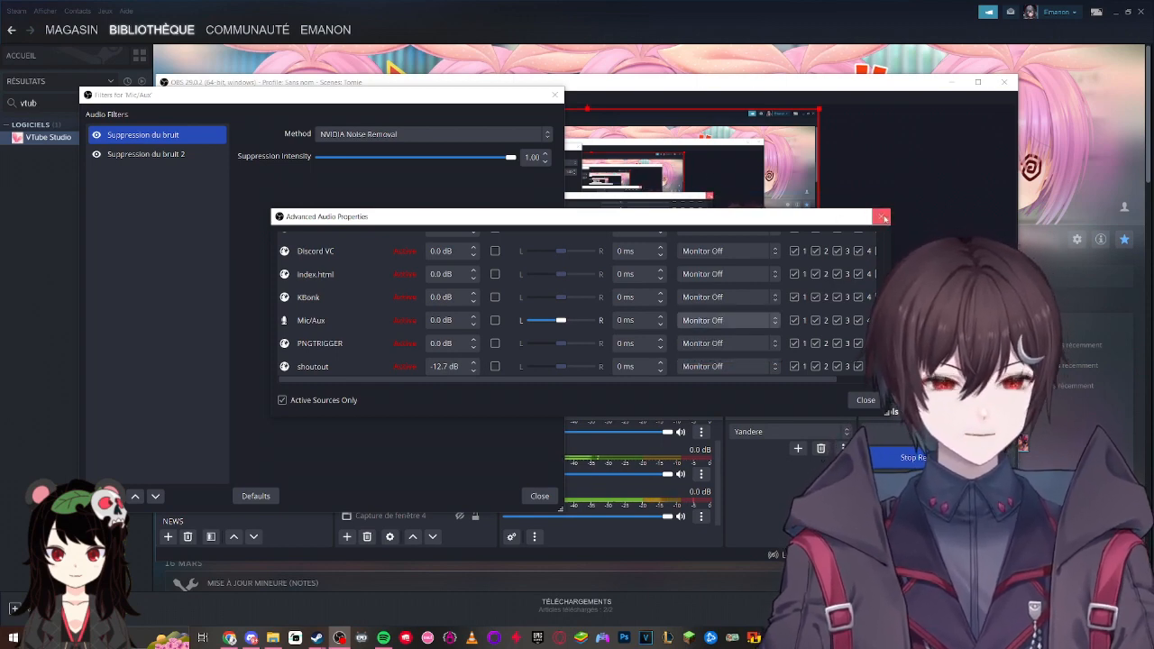
left_click(880, 219)
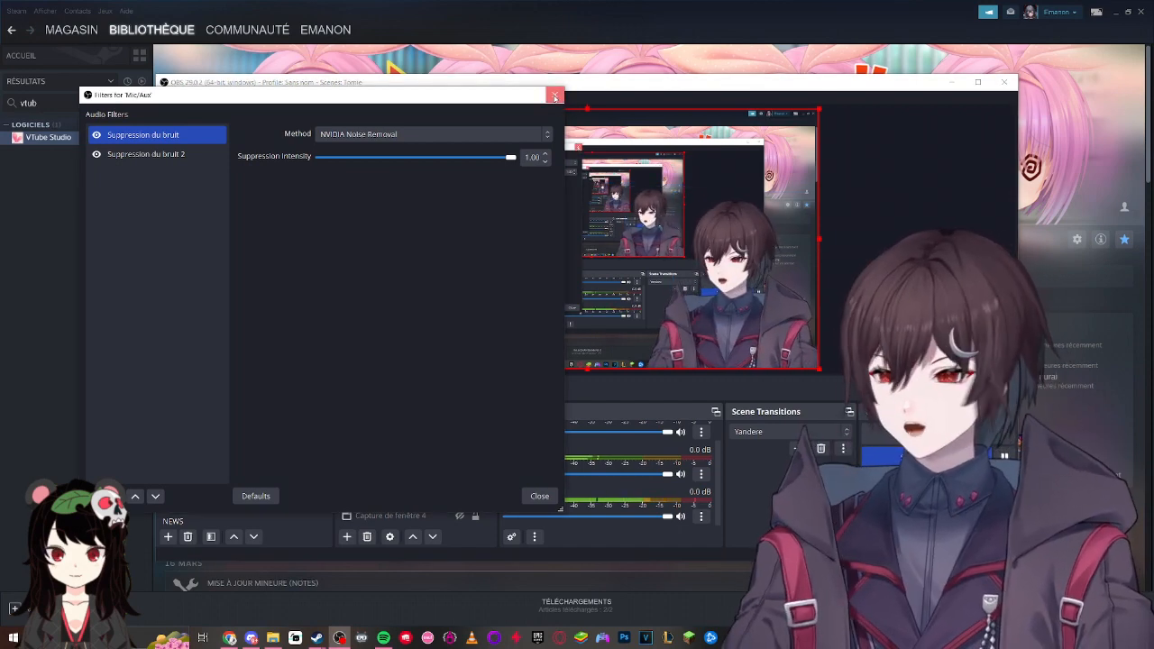
left_click(554, 95)
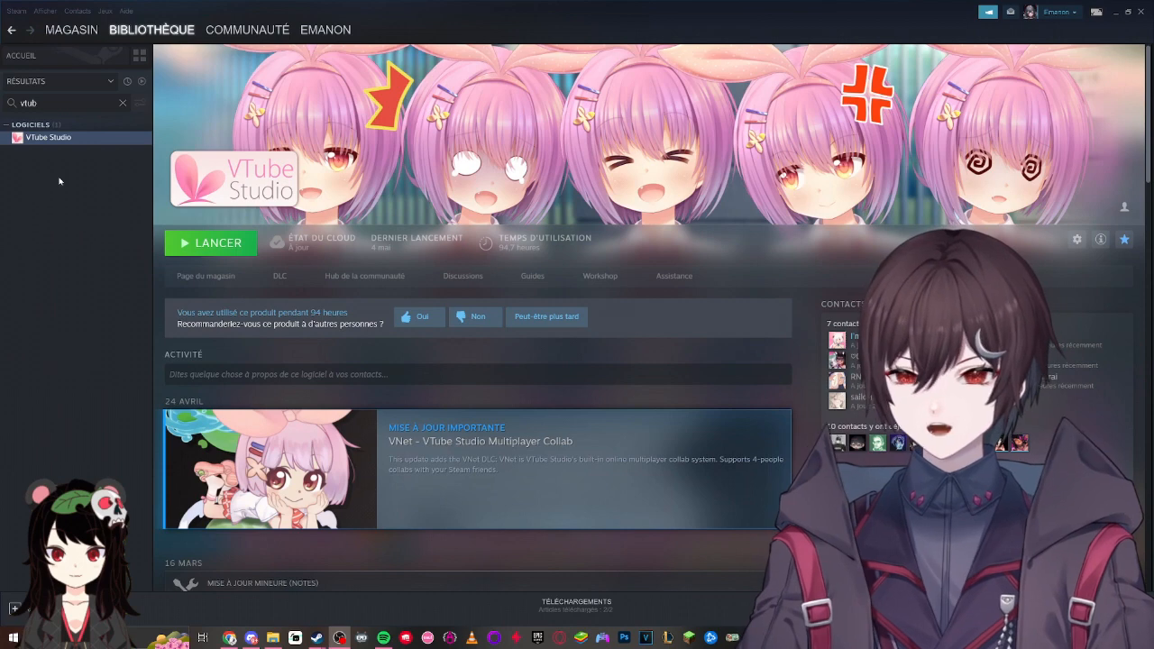
Step: Browse to VTube Studio's local installation folder from its Steam properties and check the actions available for the start_without_steam file
left_click(39, 142)
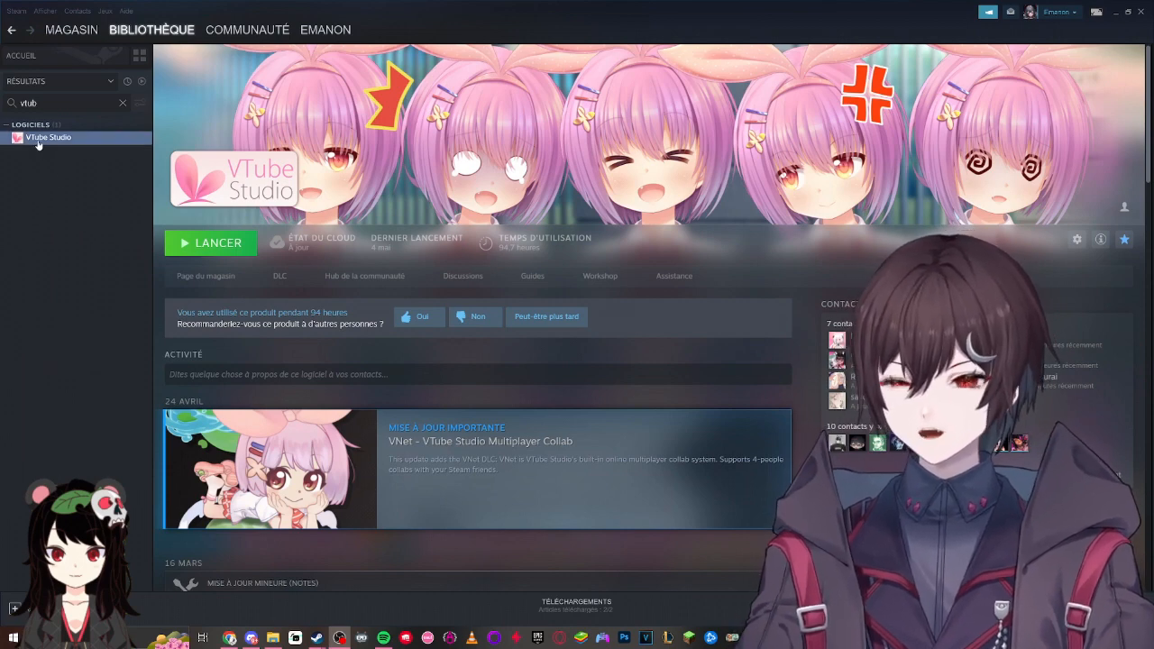
right_click(39, 144)
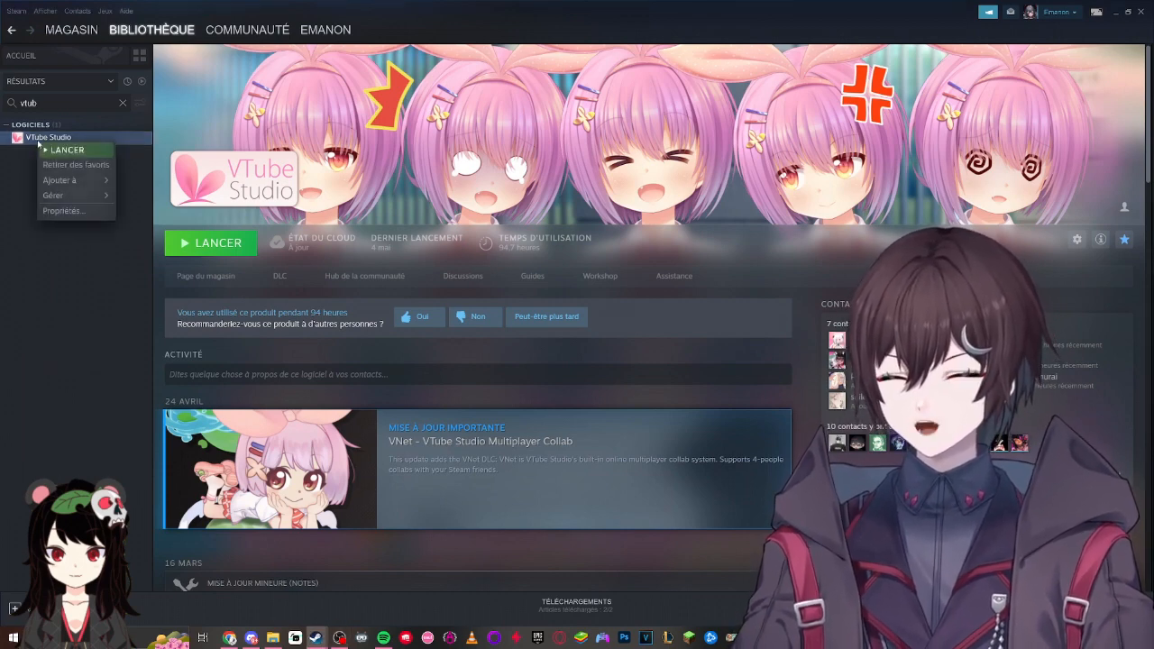
left_click(62, 210)
left_click(399, 246)
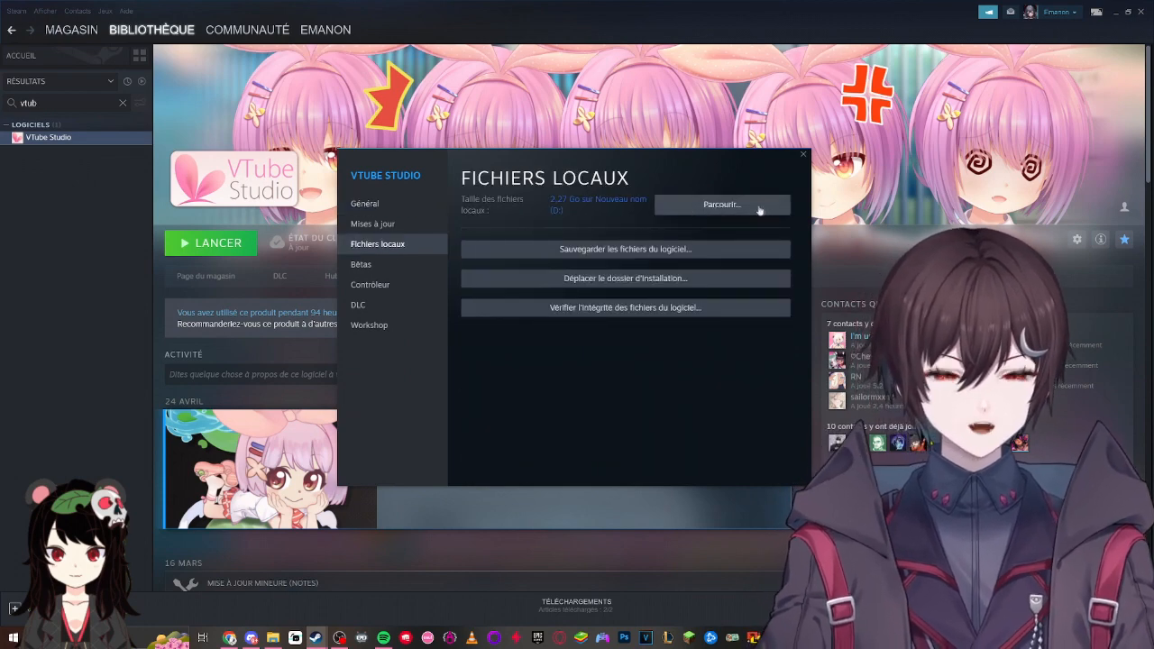
left_click(752, 206)
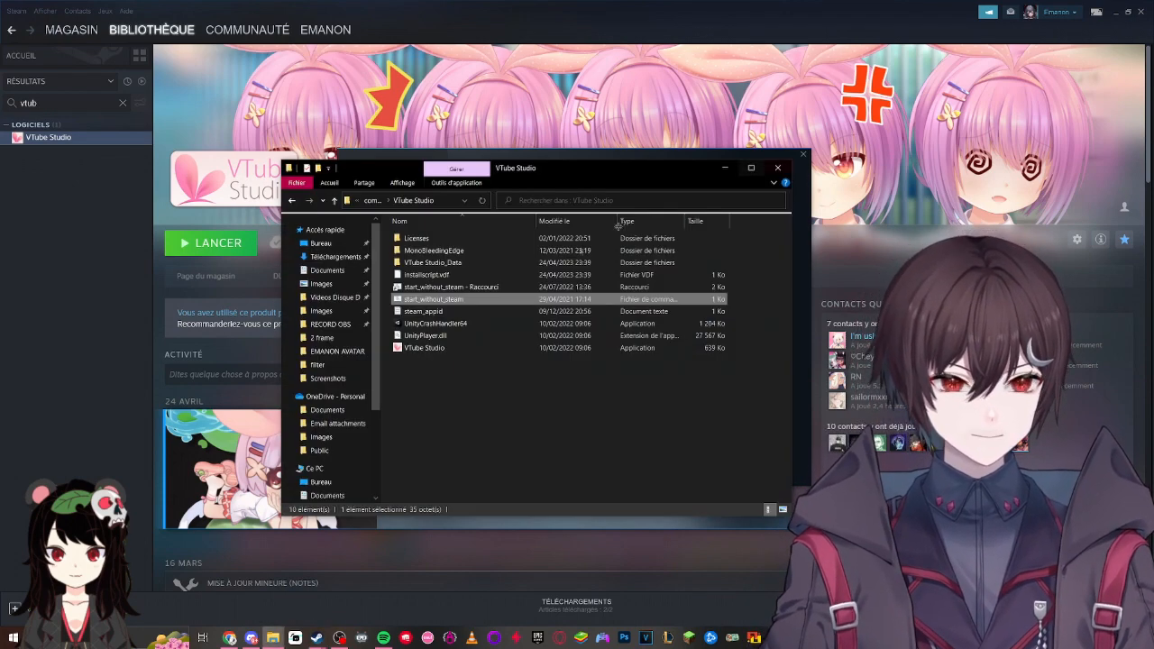
left_click(806, 154)
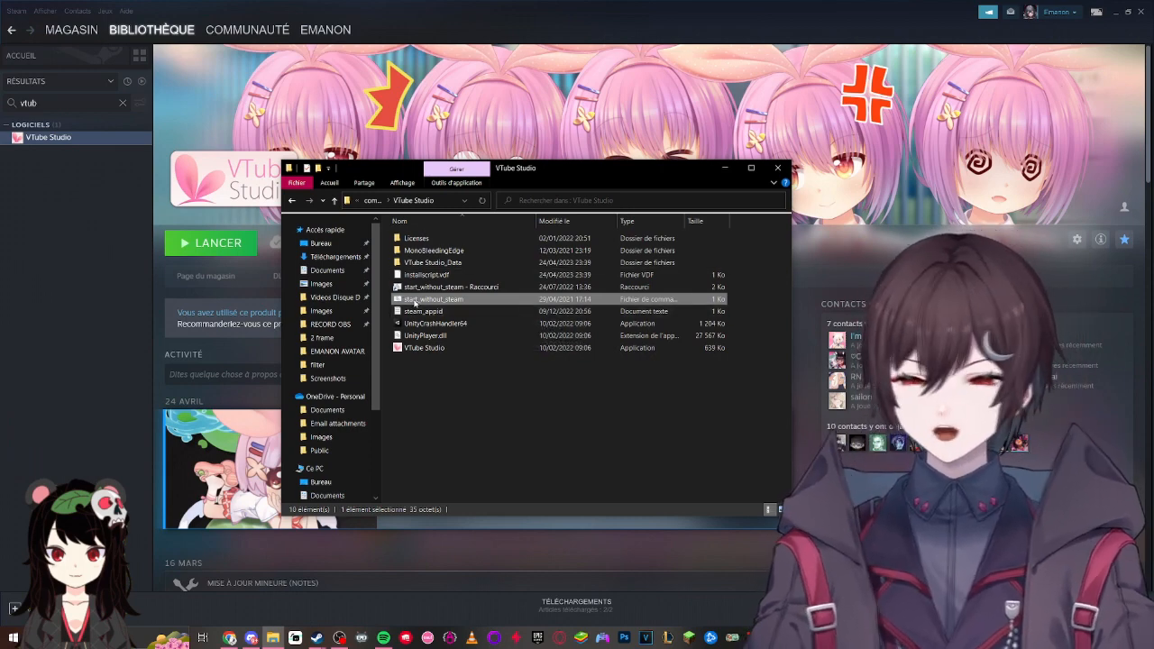
right_click(438, 299)
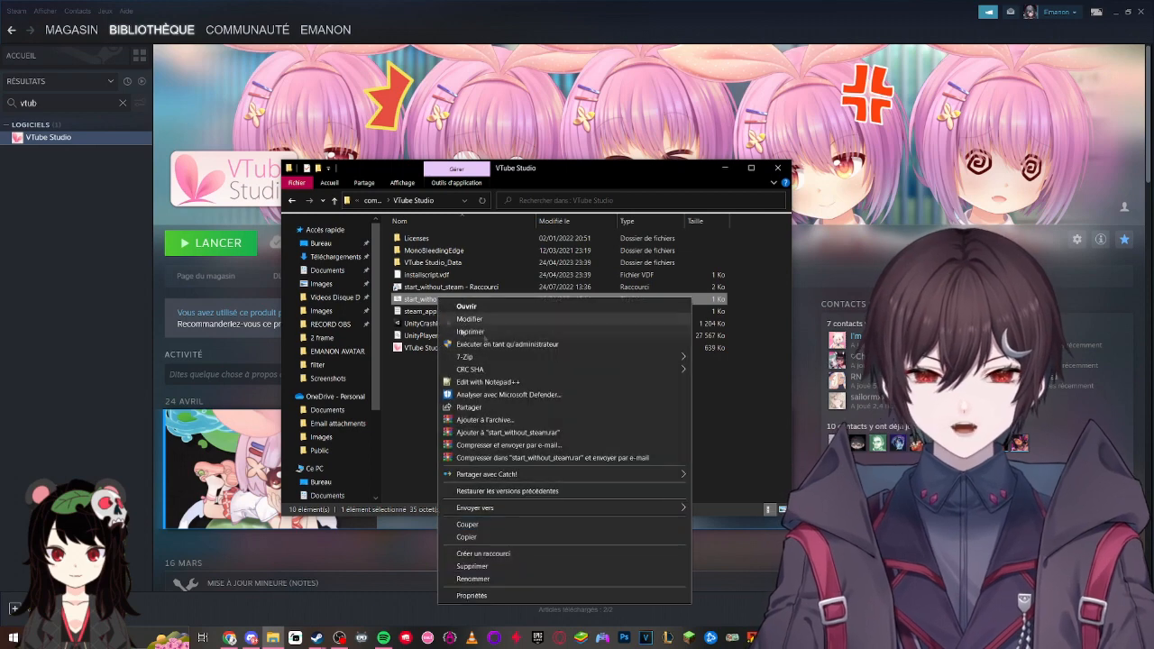
left_click(744, 396)
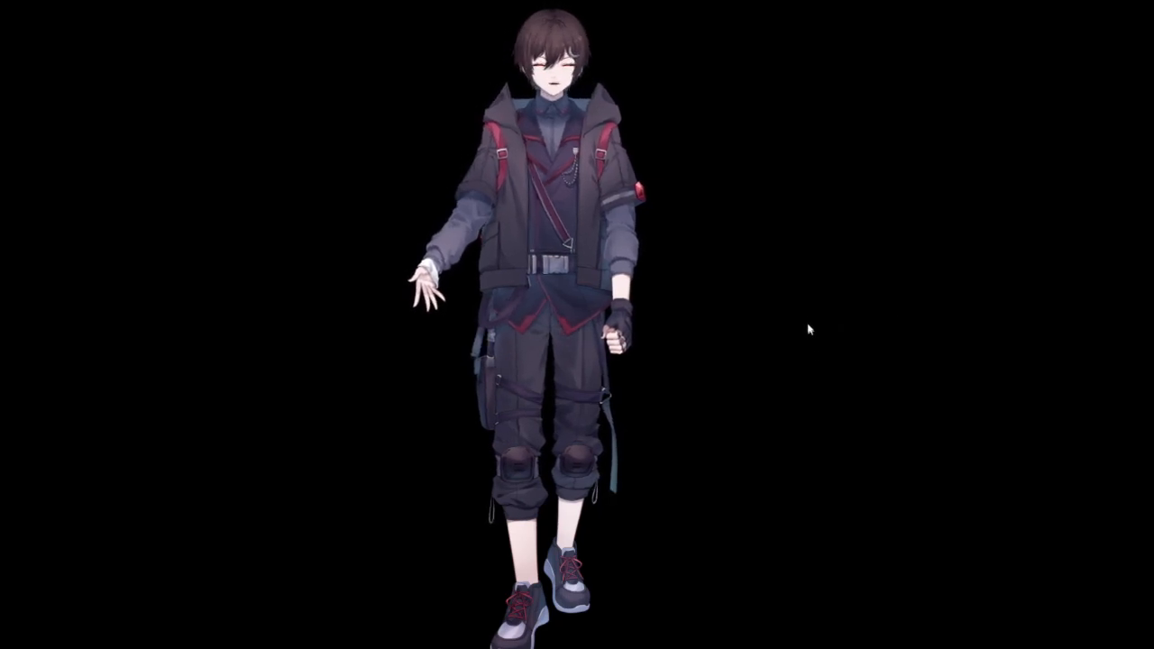
Step: In VTube Studio, set the background to ColorPicker, move the model aside and close the colour settings
double_click(822, 283)
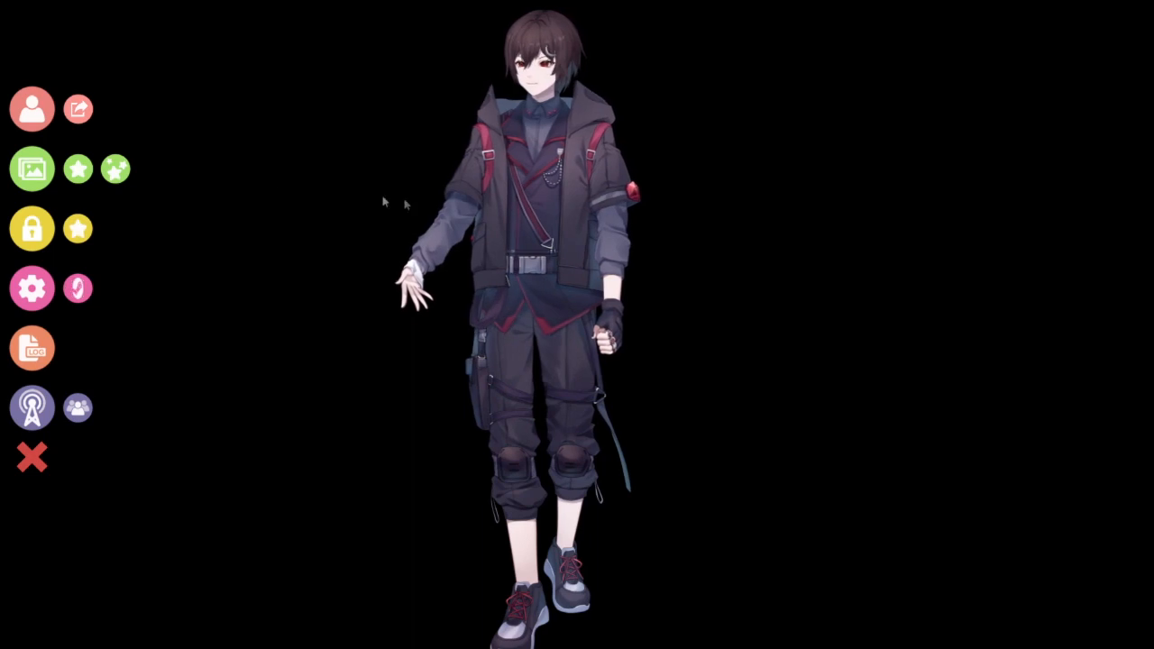
left_click(48, 167)
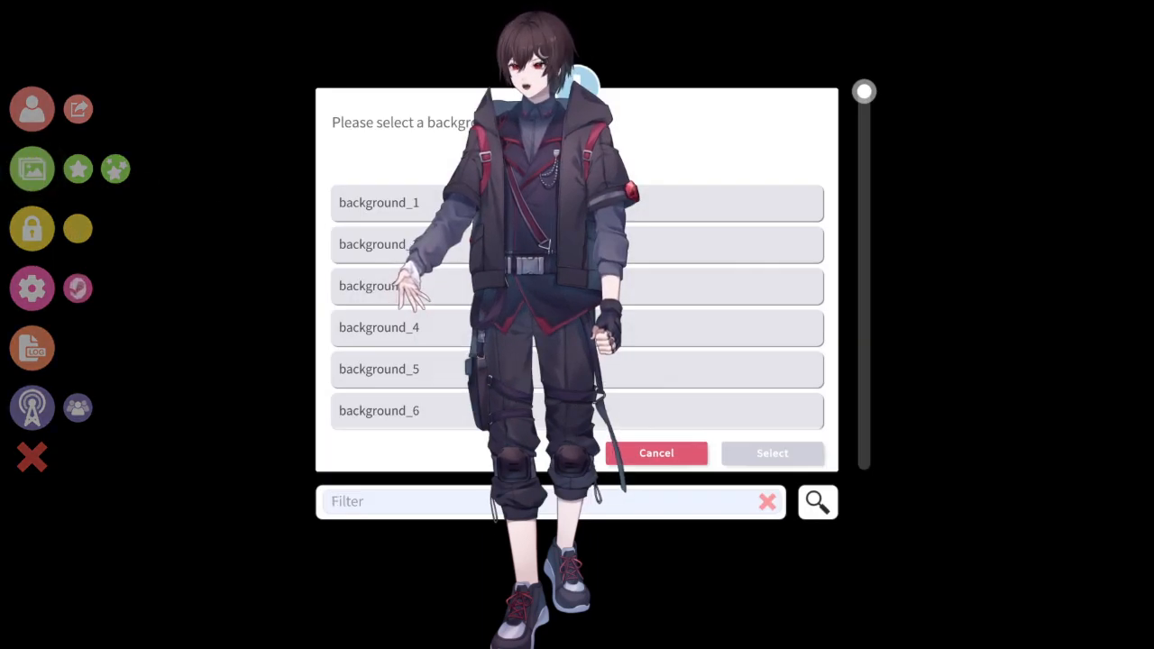
left_click(420, 364)
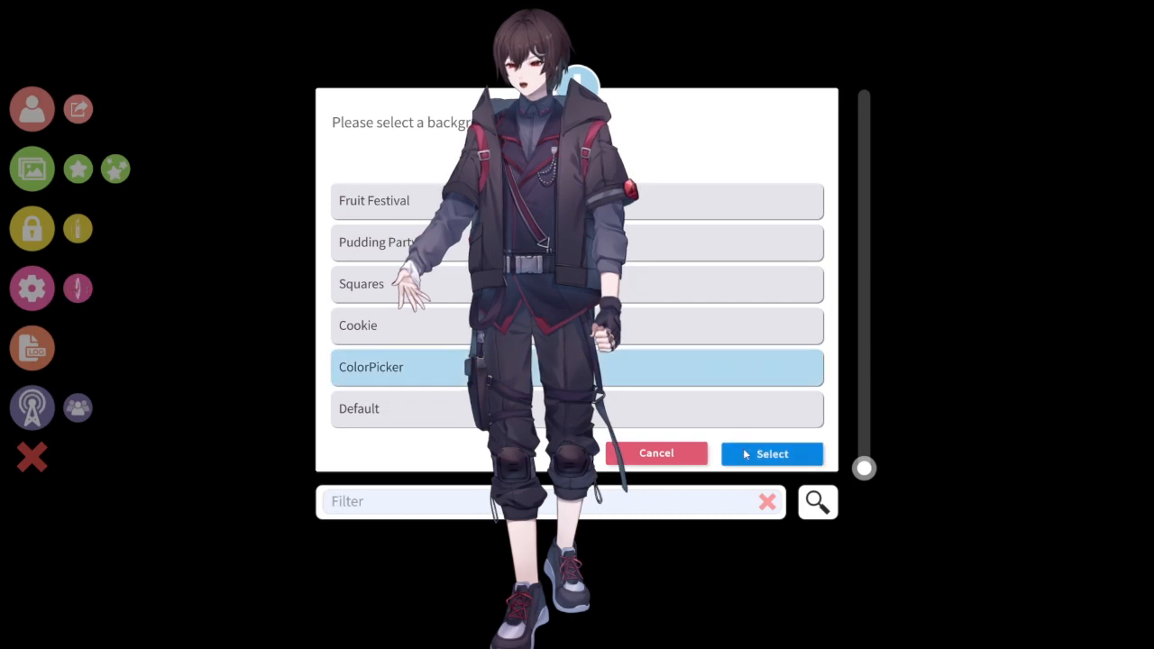
left_click(771, 453)
left_click(1054, 486)
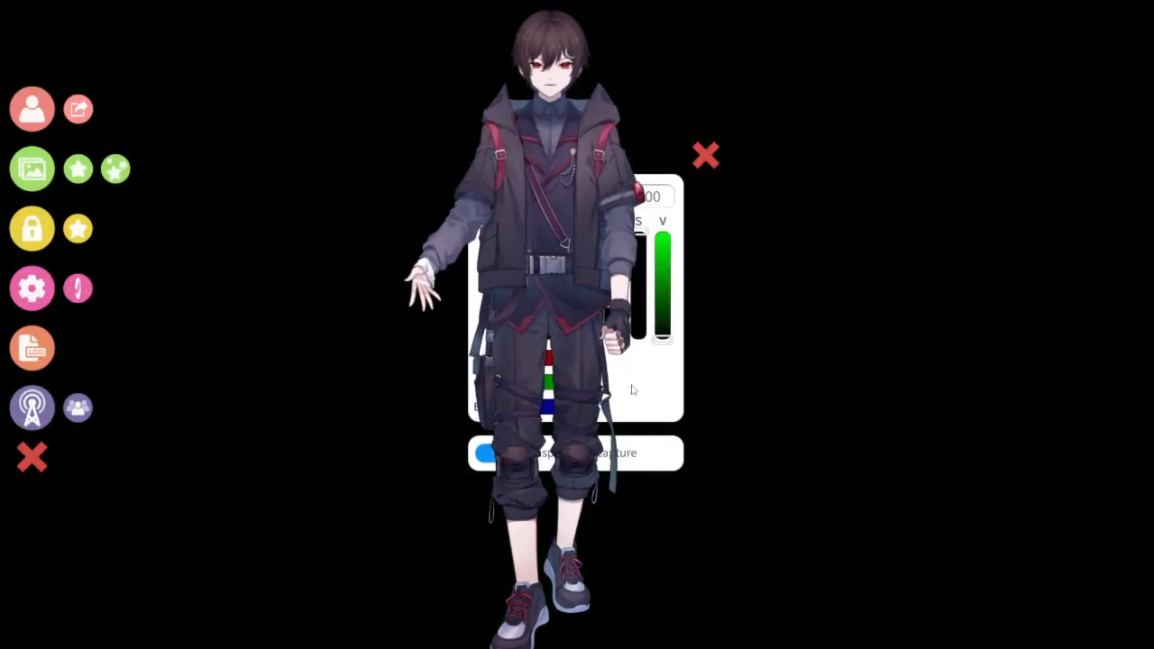
left_click_drag(632, 385, 628, 351)
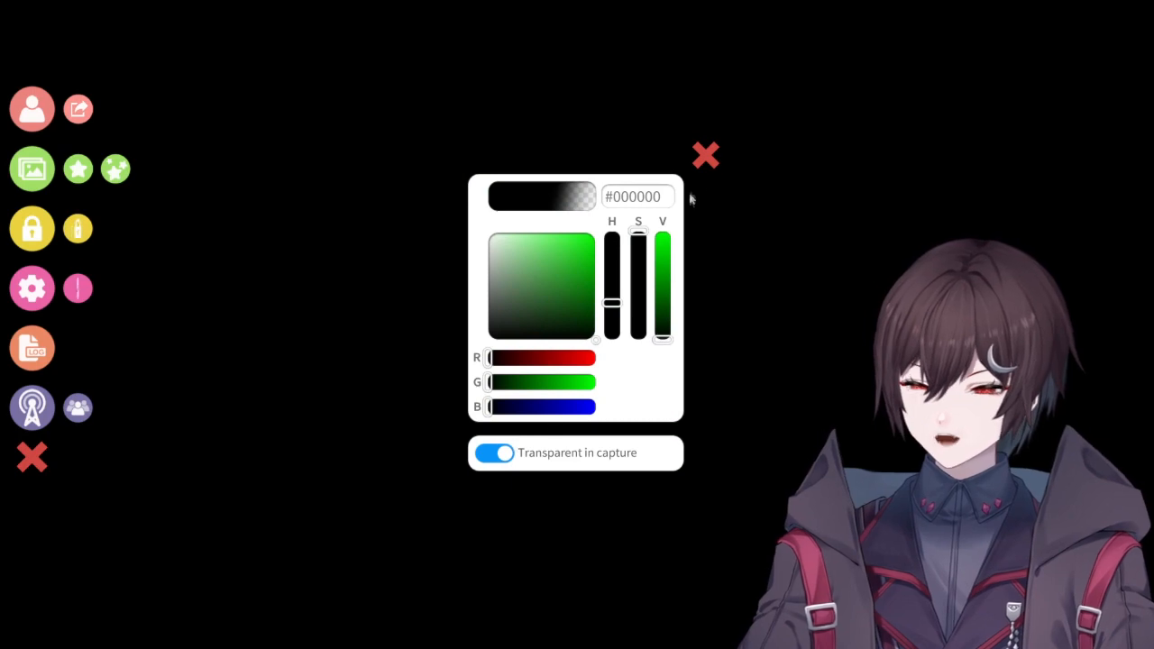
left_click(707, 159)
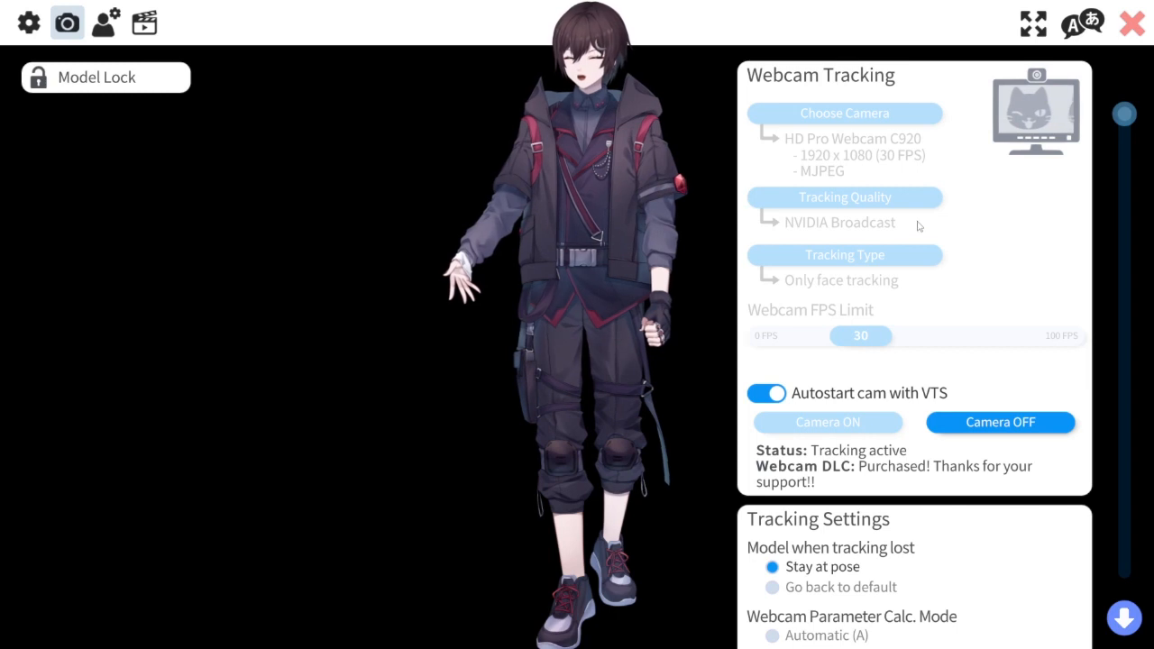
Step: Turn the tracking camera off to review the webcam and tracking quality choices, and turn it back on
left_click(1011, 428)
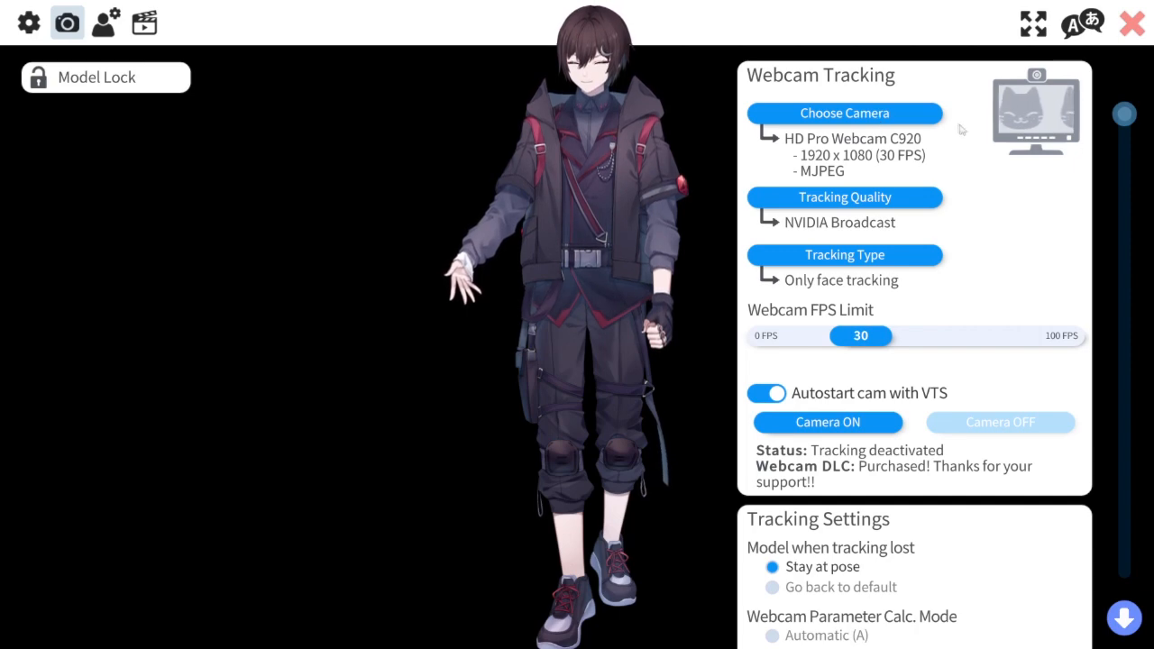
left_click(896, 116)
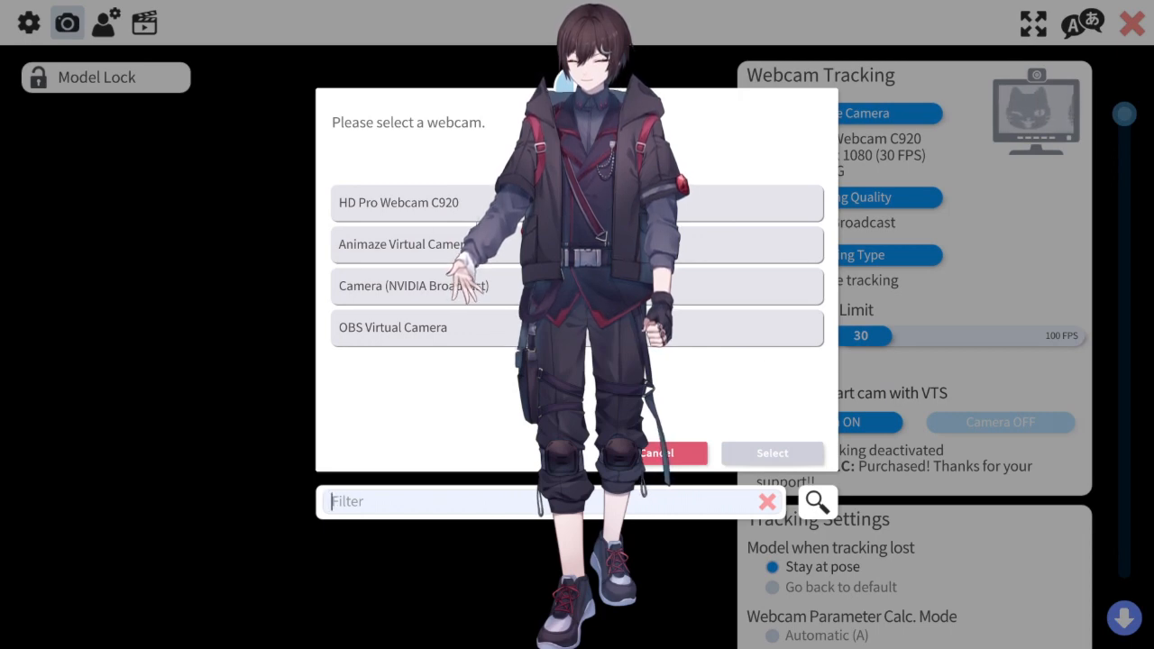
left_click(684, 453)
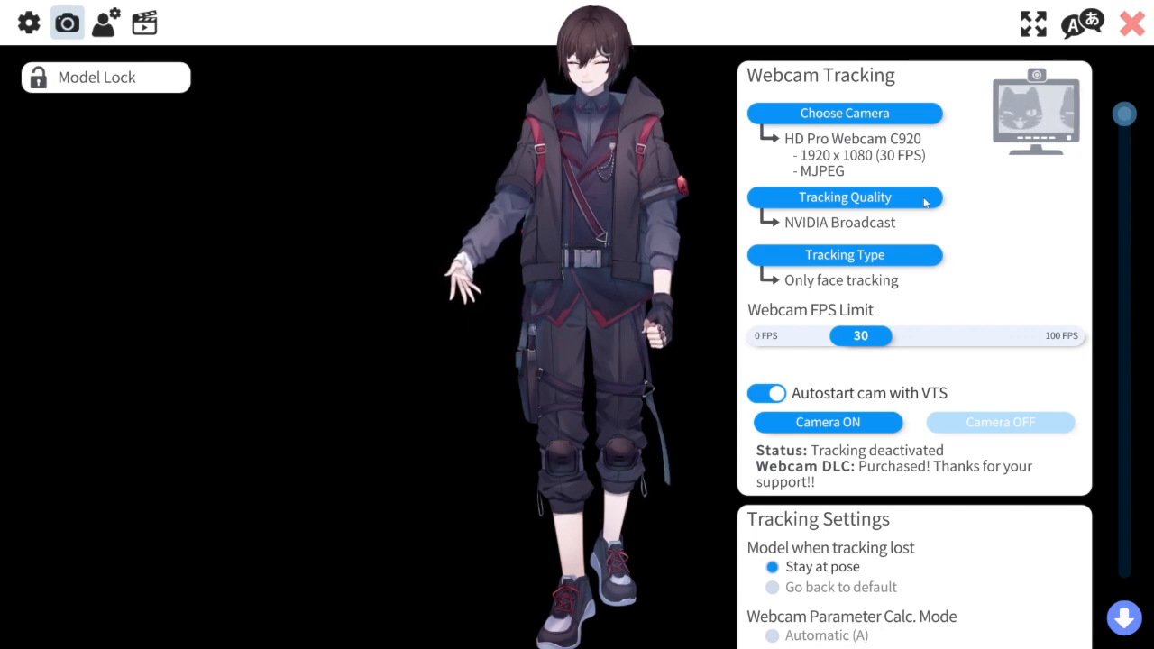
left_click(924, 202)
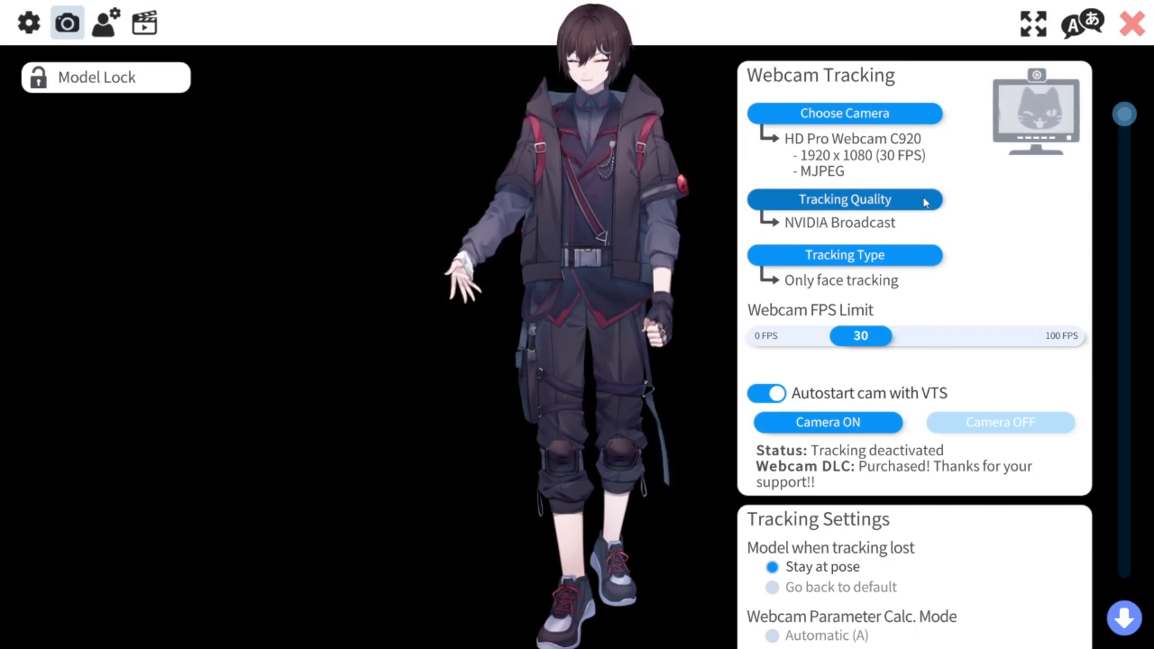
left_click(924, 202)
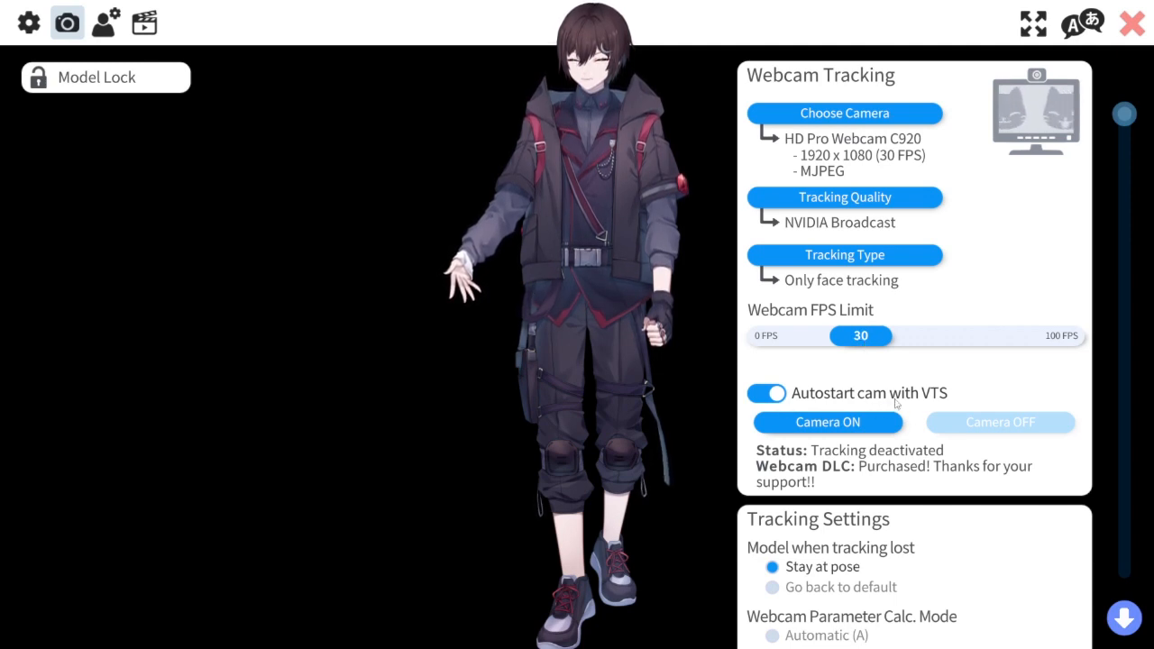
left_click(883, 424)
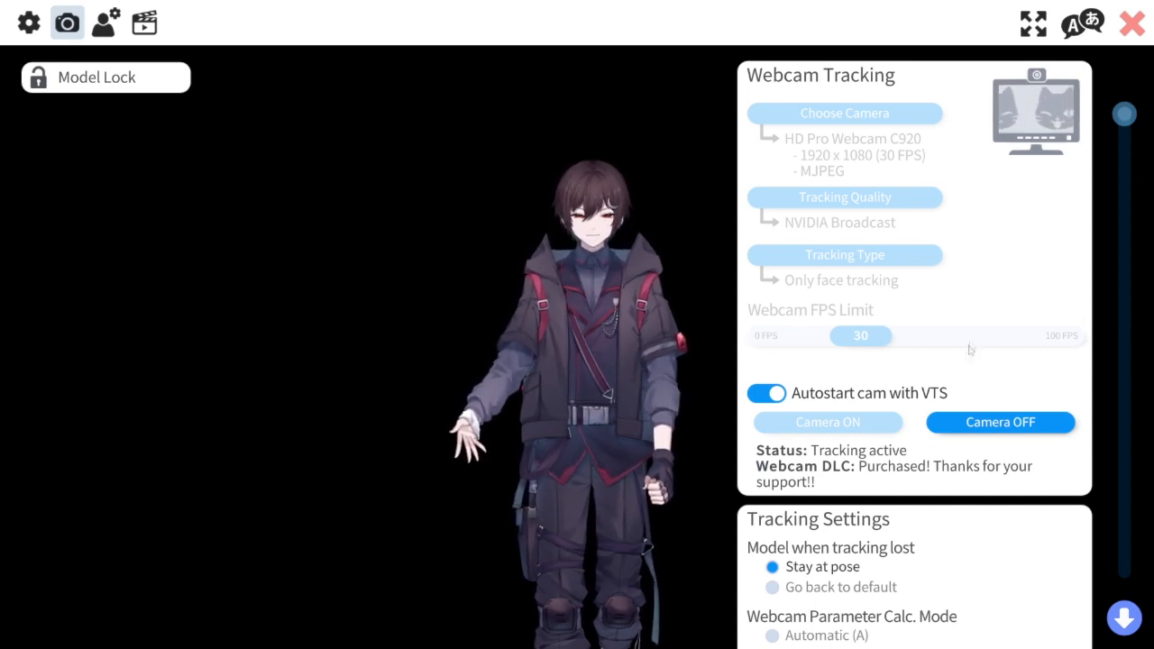
Step: Review VTube Studio's microphone settings, phoneme configuration and Twitch settings, shifting the model slightly towards the centre
scroll(979, 324, "down", 1)
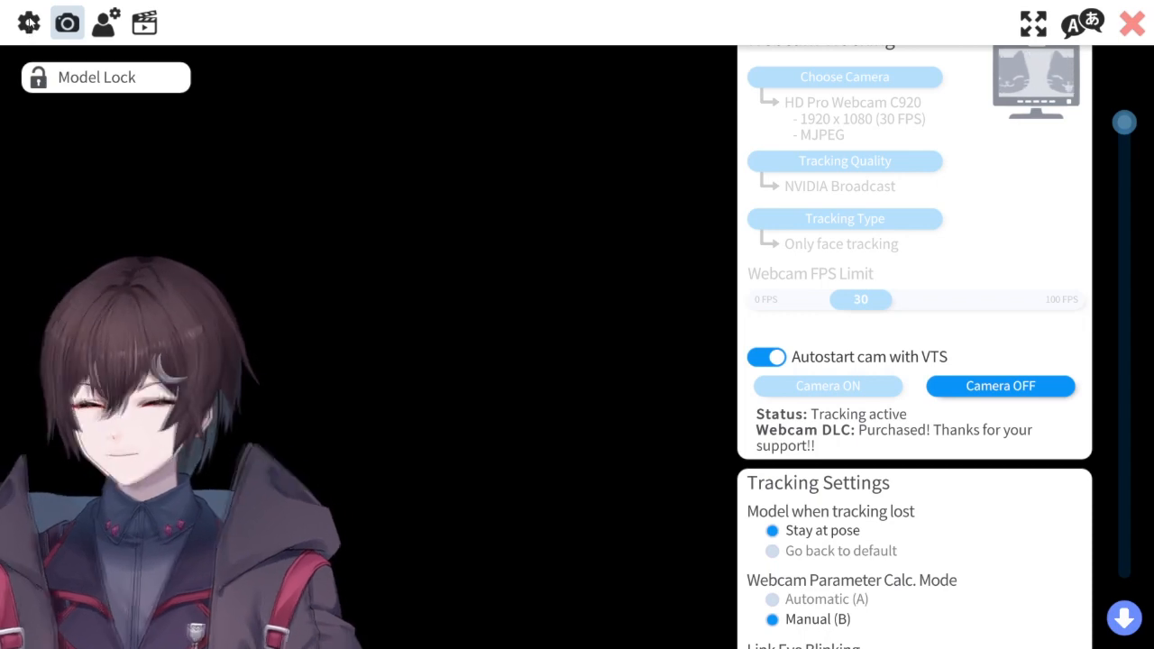
left_click(29, 22)
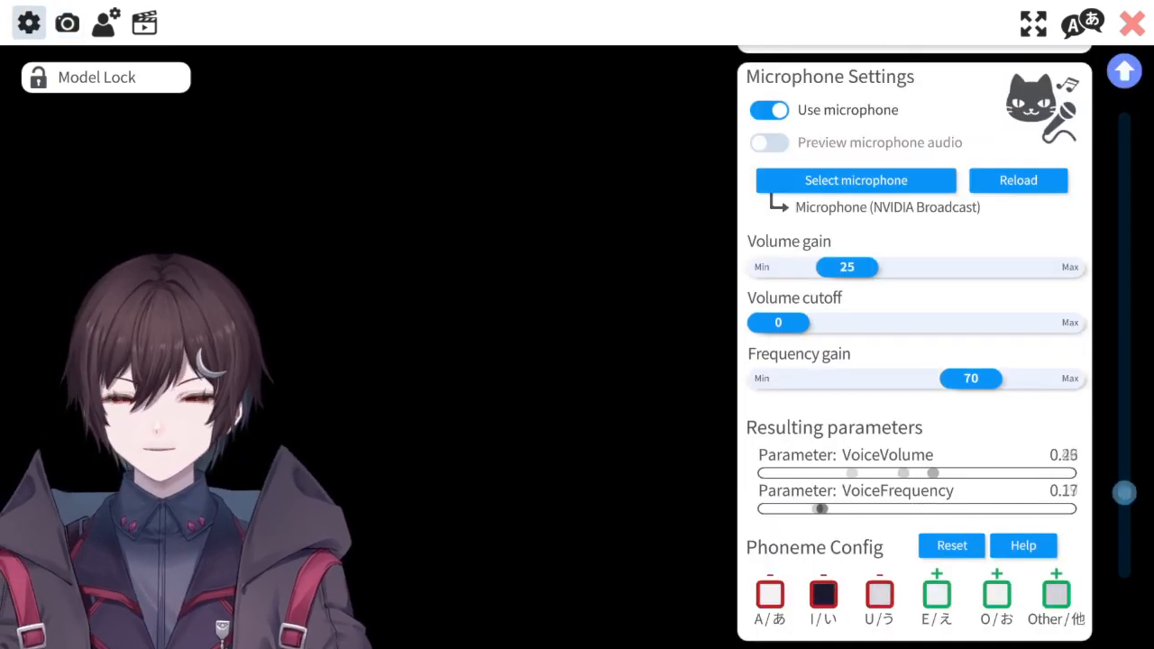
left_click_drag(248, 472, 365, 443)
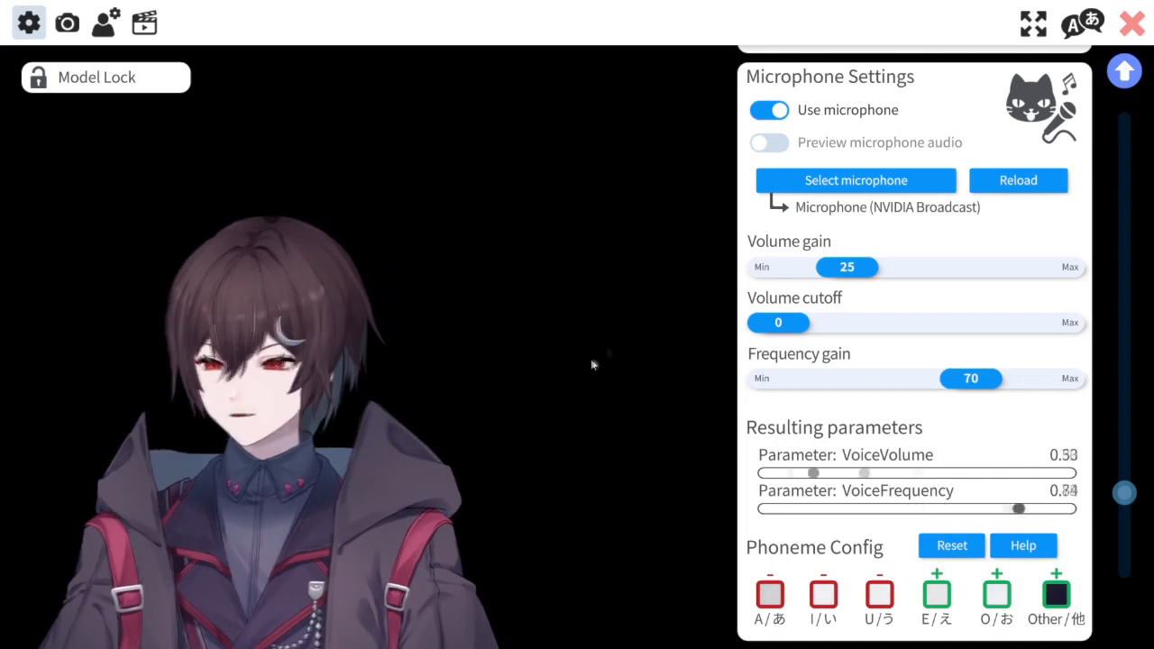
scroll(1005, 248, "down", 4)
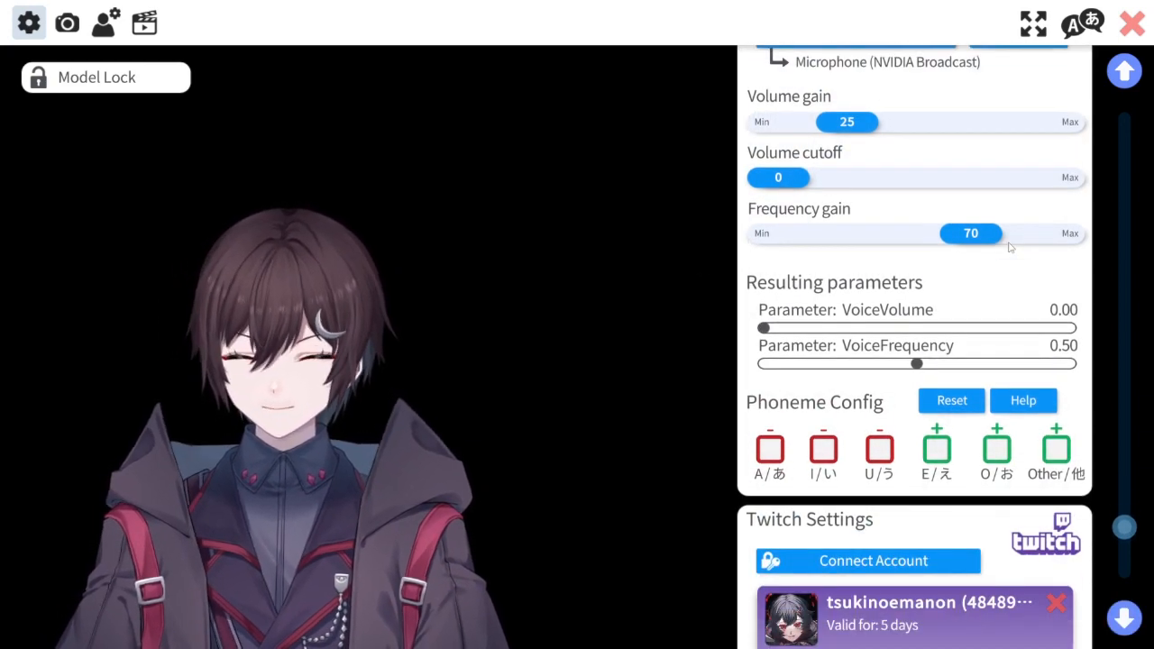
scroll(1010, 248, "down", 1)
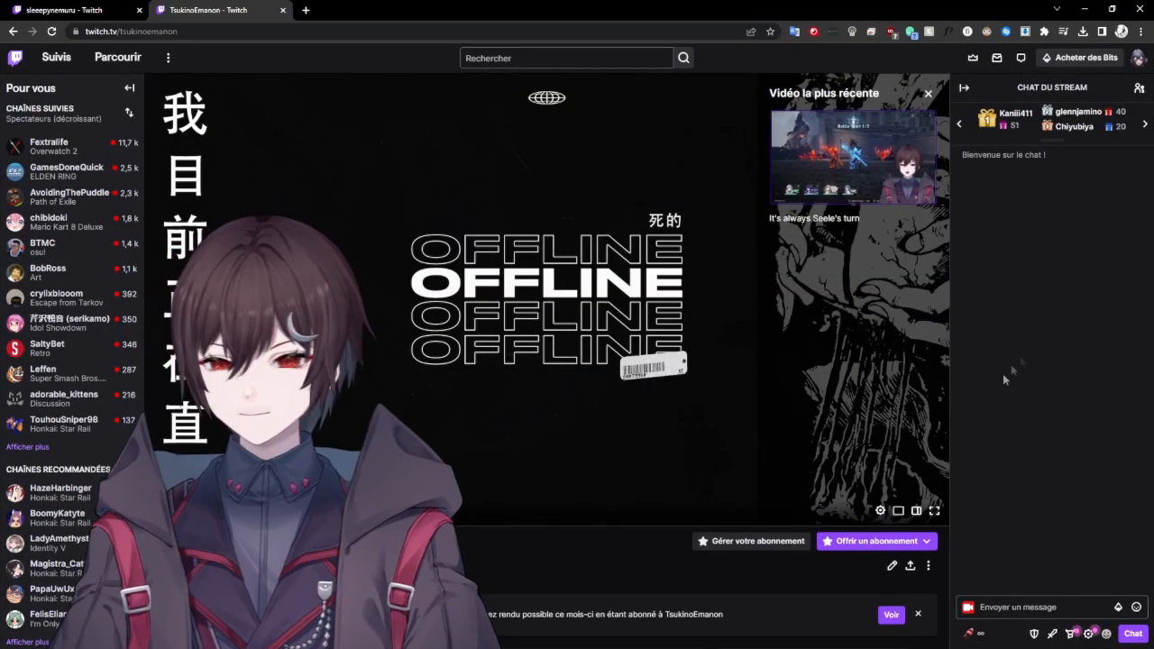
Step: Switch to the Twitch channel page in the browser and send a chat message containing the same emote five times
left_click(1136, 607)
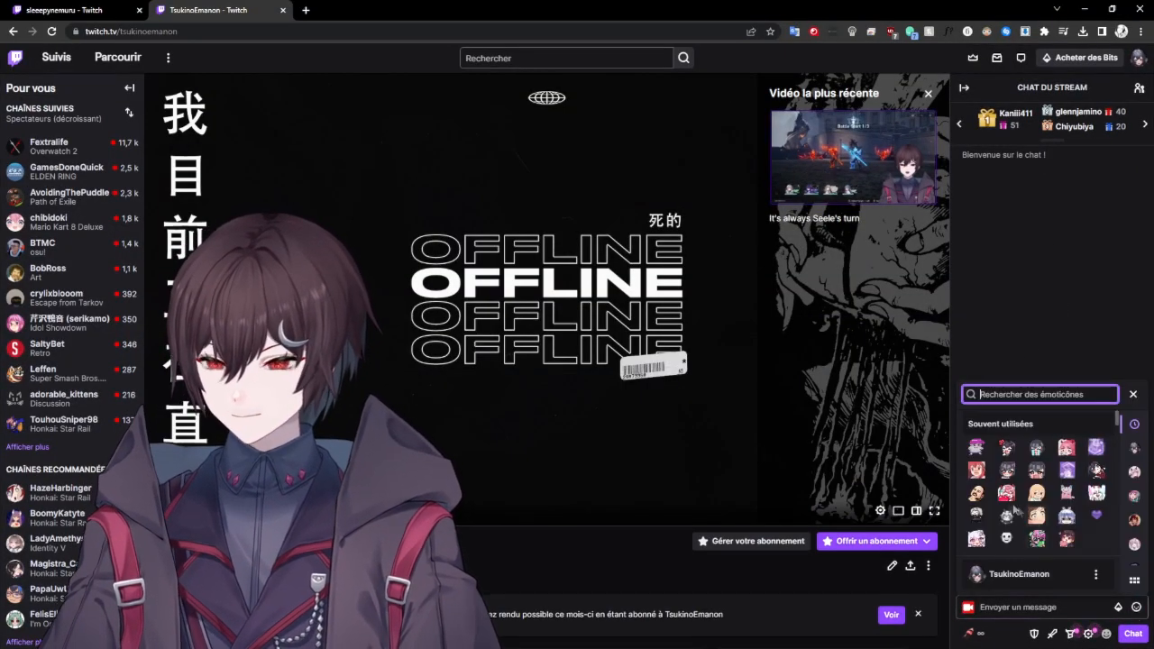
left_click(1067, 449)
left_click(1066, 449)
left_click(1067, 449)
left_click(1066, 449)
left_click(1066, 449)
left_click(1136, 607)
key("Return")
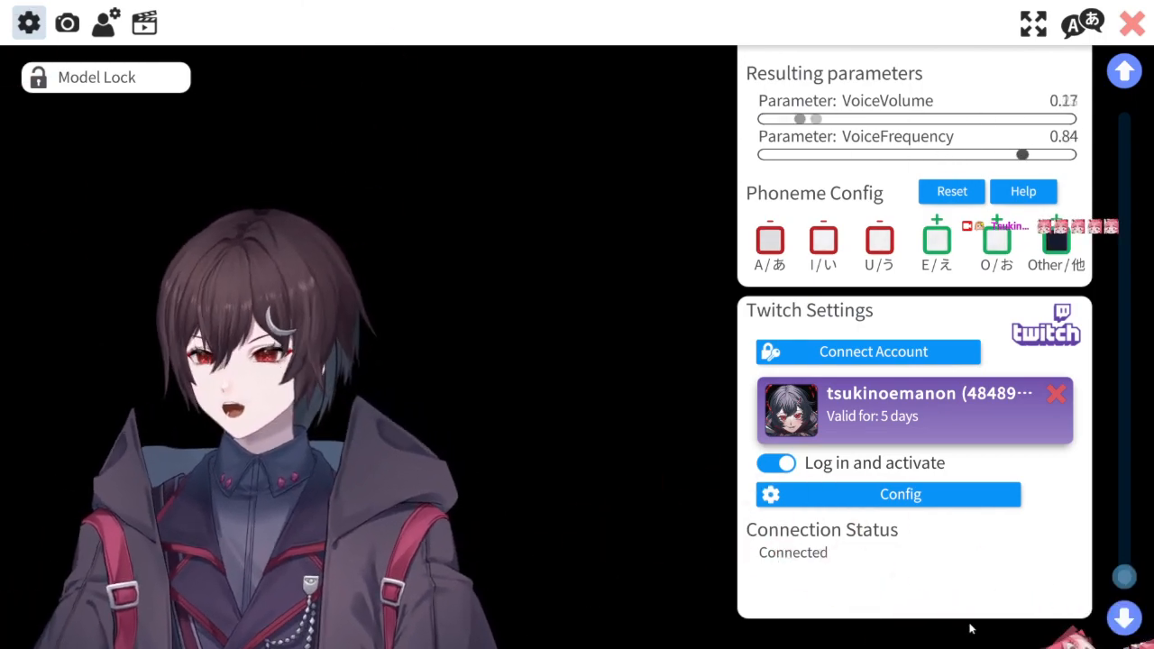
Step: Check the Twitch configuration in VTube Studio, and review the model's physics settings and the Mouth Open parameter mapping
left_click(901, 494)
left_click(656, 453)
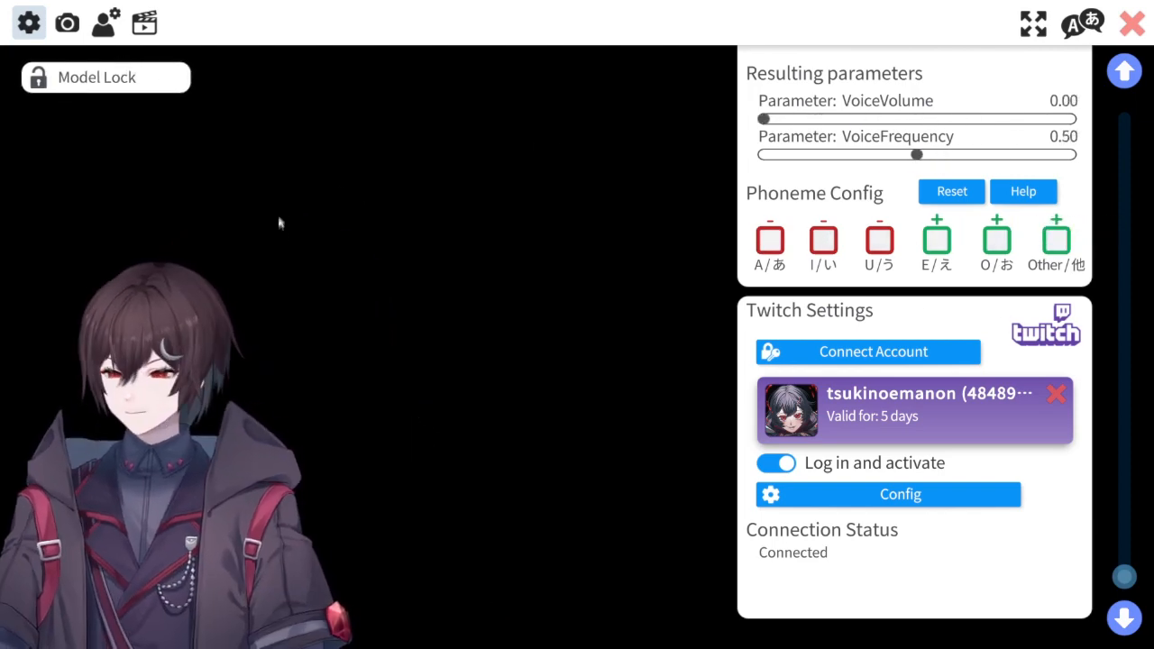
left_click(105, 22)
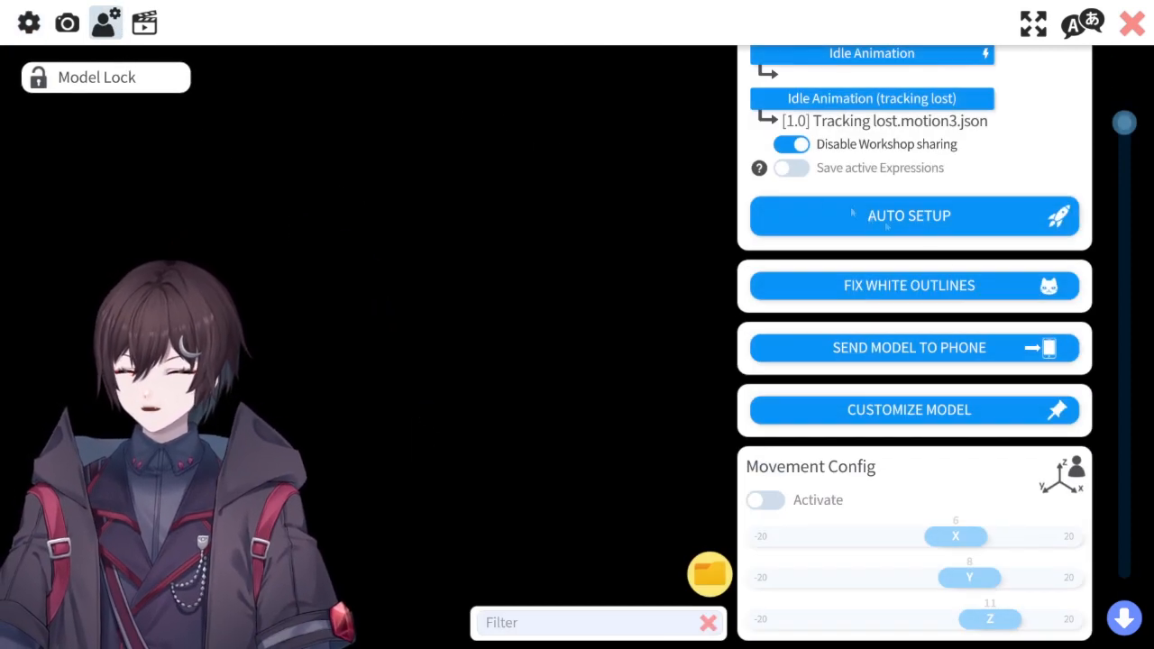
scroll(1025, 287, "down", 5)
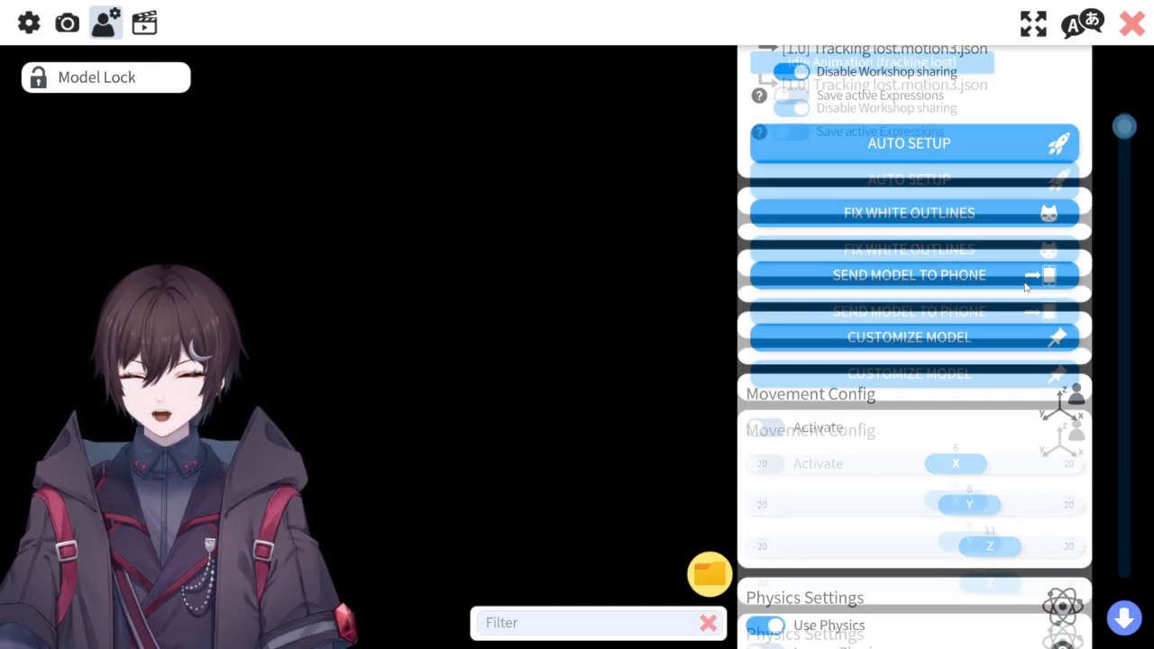
scroll(1025, 286, "down", 8)
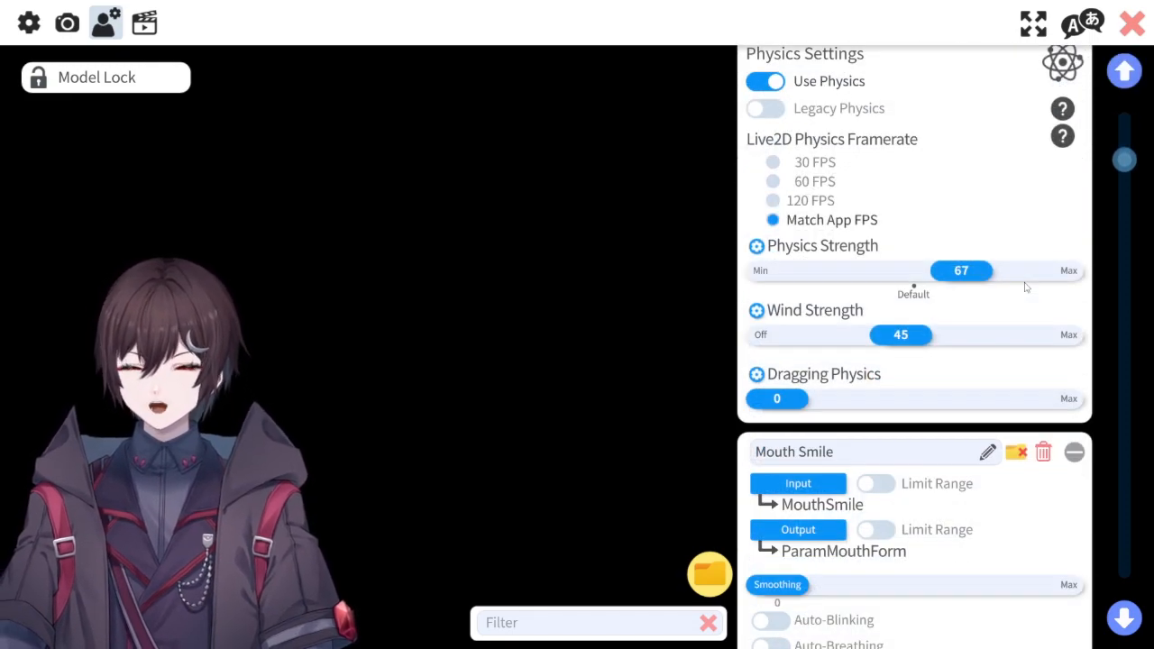
scroll(1025, 287, "down", 2)
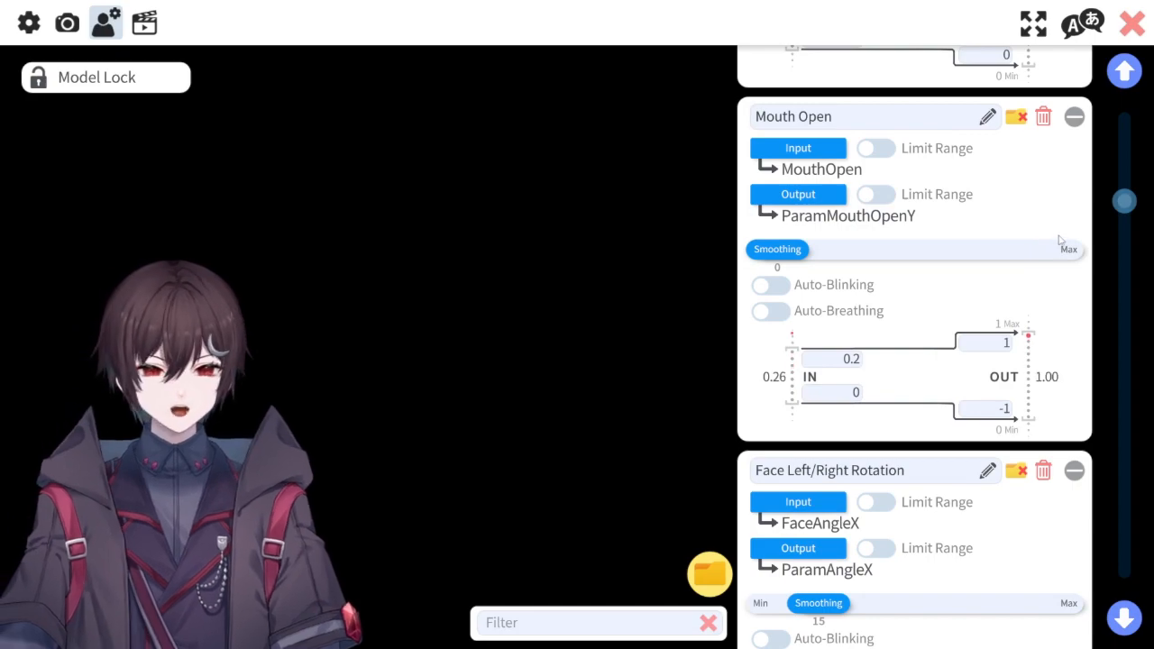
Step: Activate the model's Movement Config to demonstrate its effect, and deactivate it again
left_click_drag(1125, 205, 1125, 136)
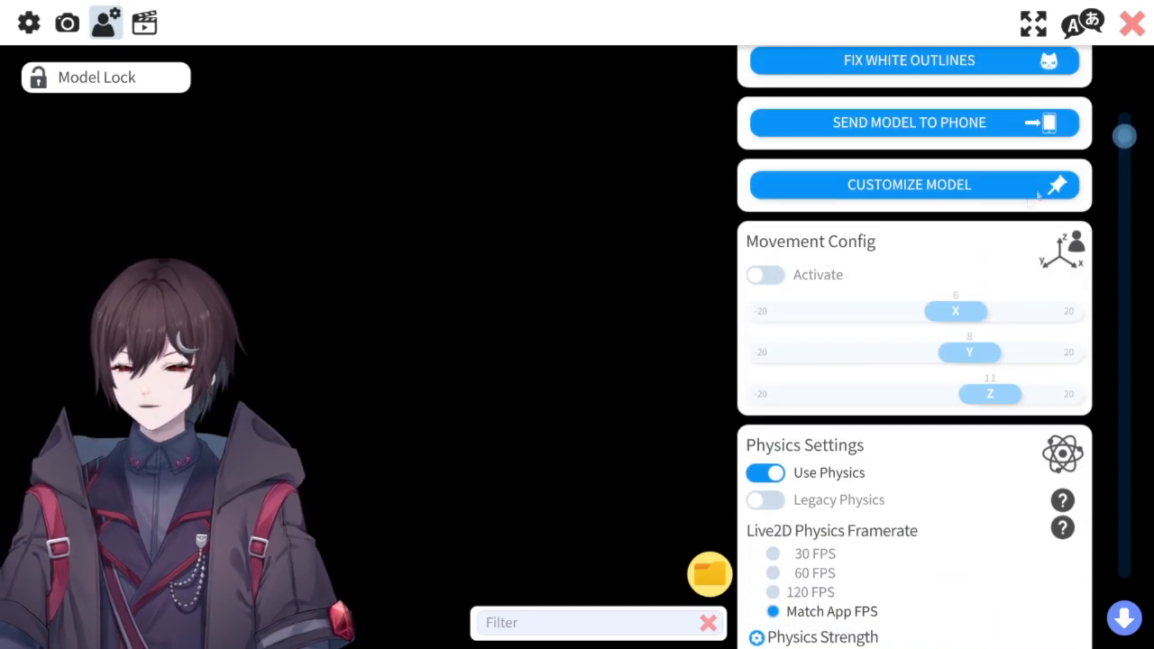
left_click(780, 279)
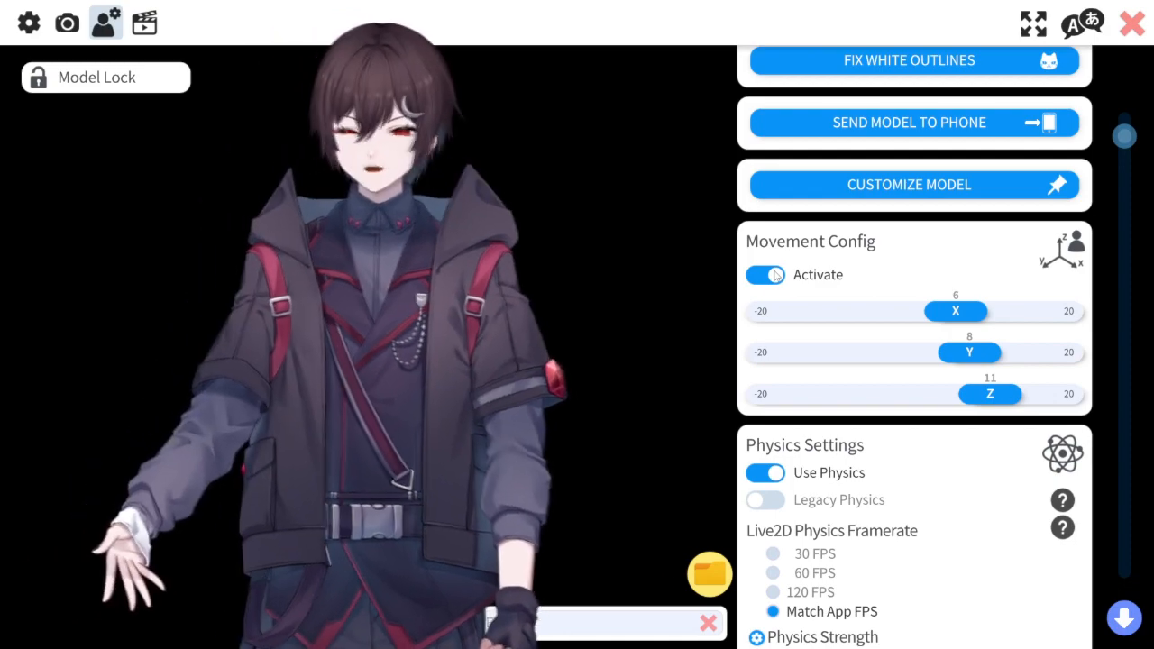
left_click(774, 275)
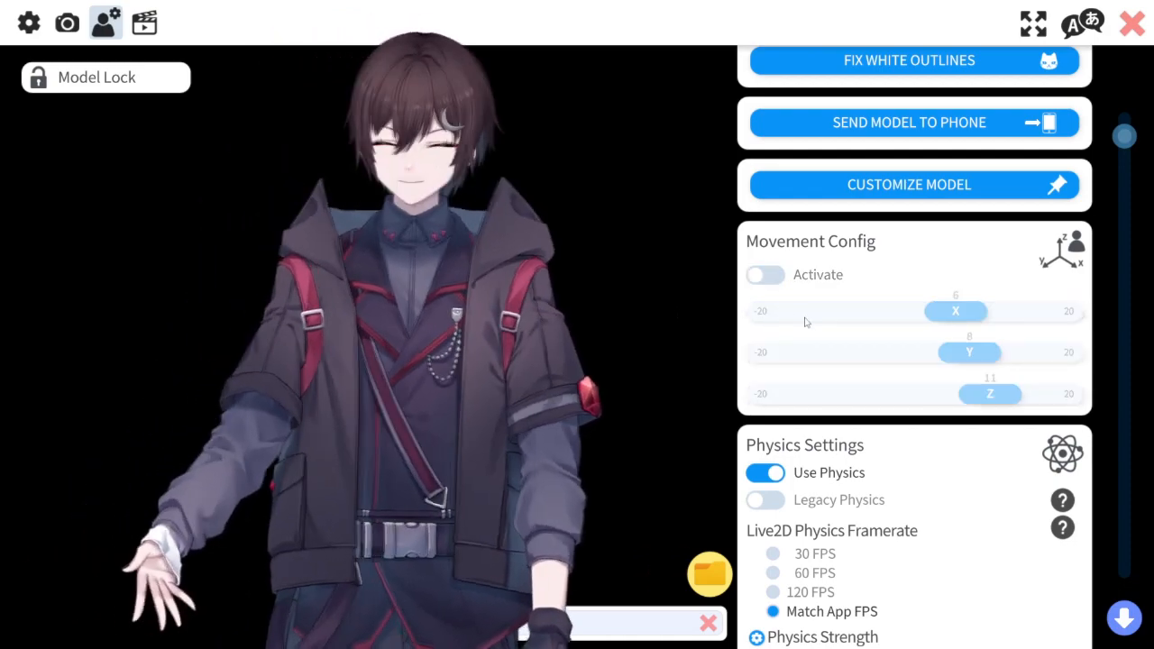
Step: Demonstrate Physics Strength and Wind Strength at 100 each, restoring physics to 67 and lowering the wind again
scroll(861, 286, "down", 4)
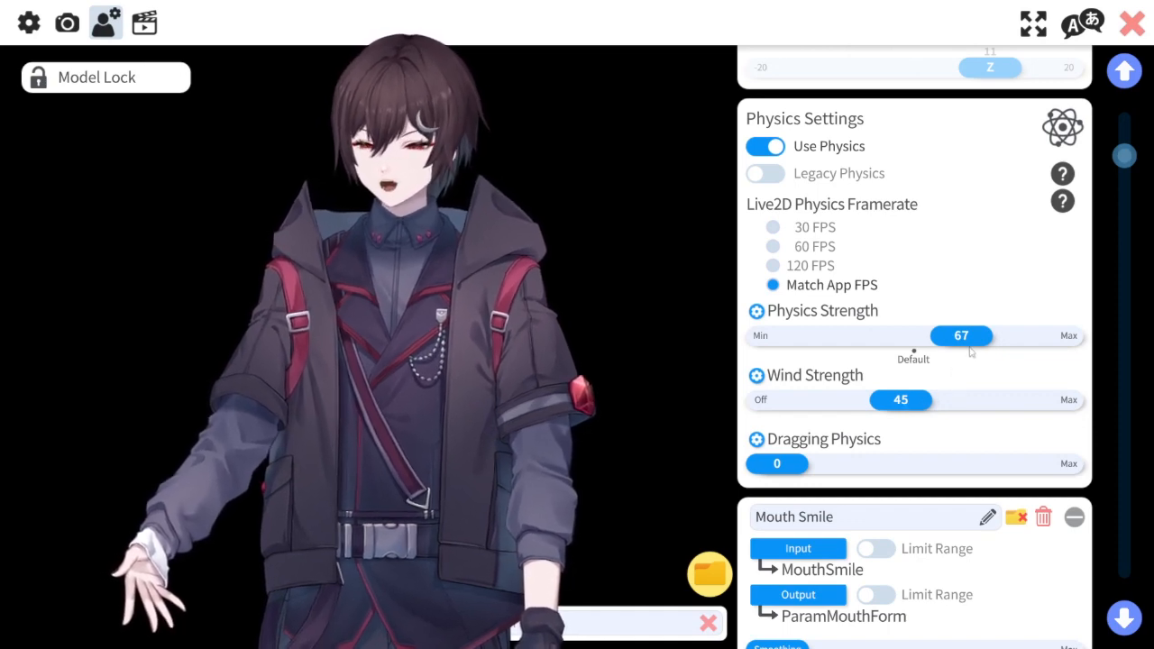
left_click_drag(963, 343, 1072, 341)
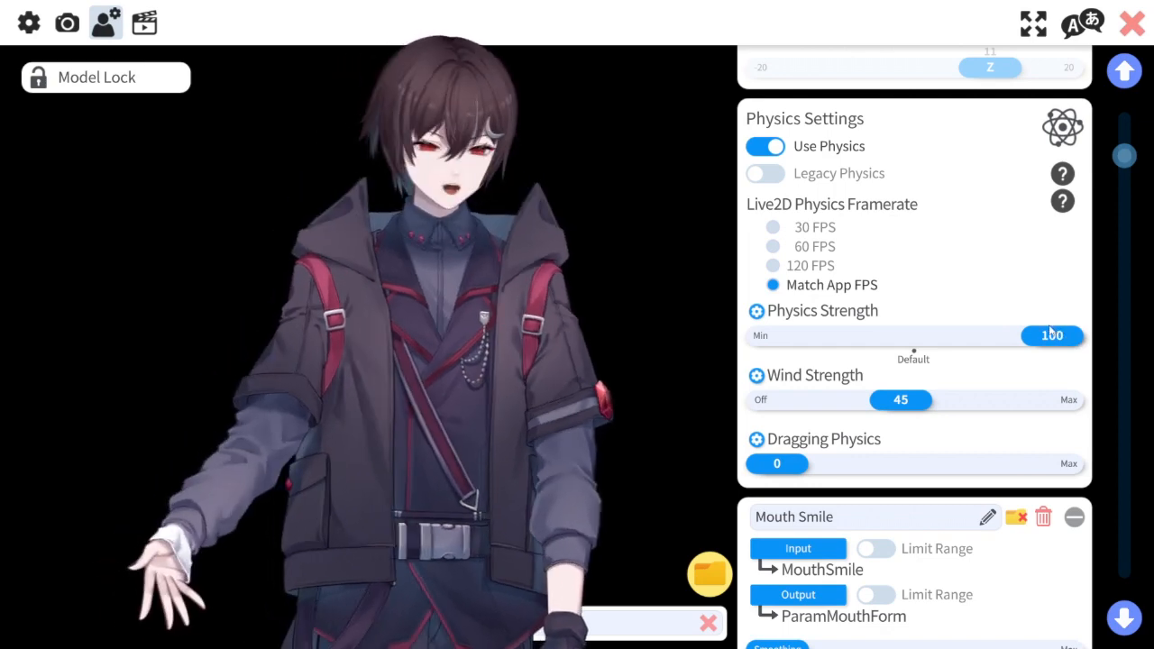
left_click_drag(1037, 341, 967, 341)
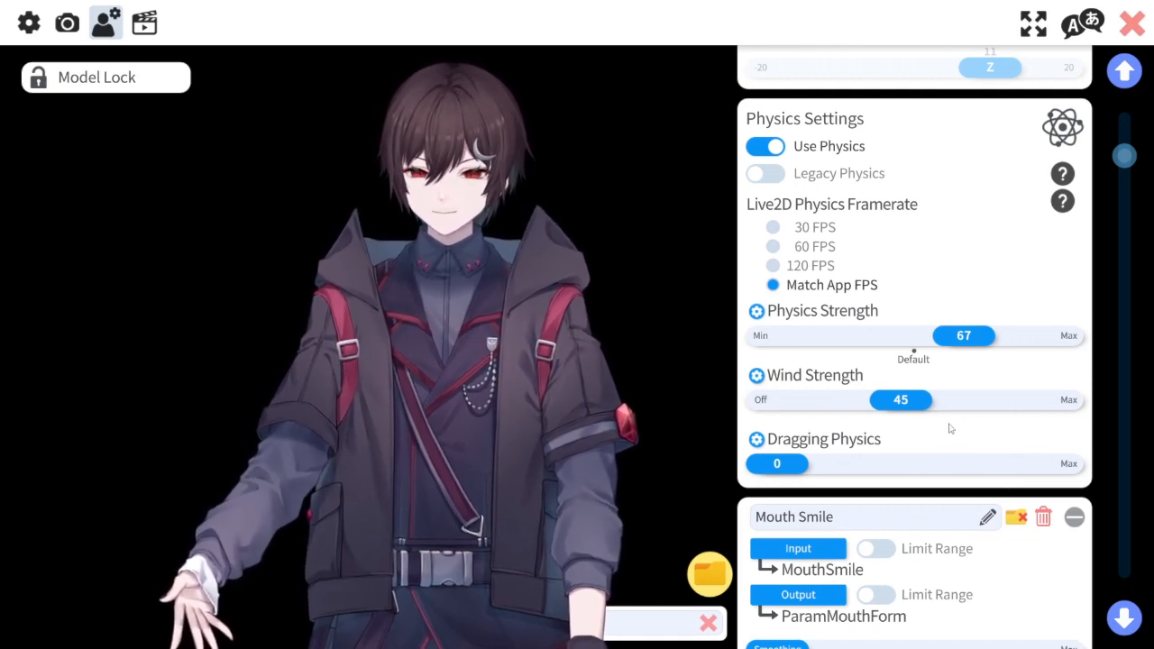
left_click_drag(906, 401, 1074, 405)
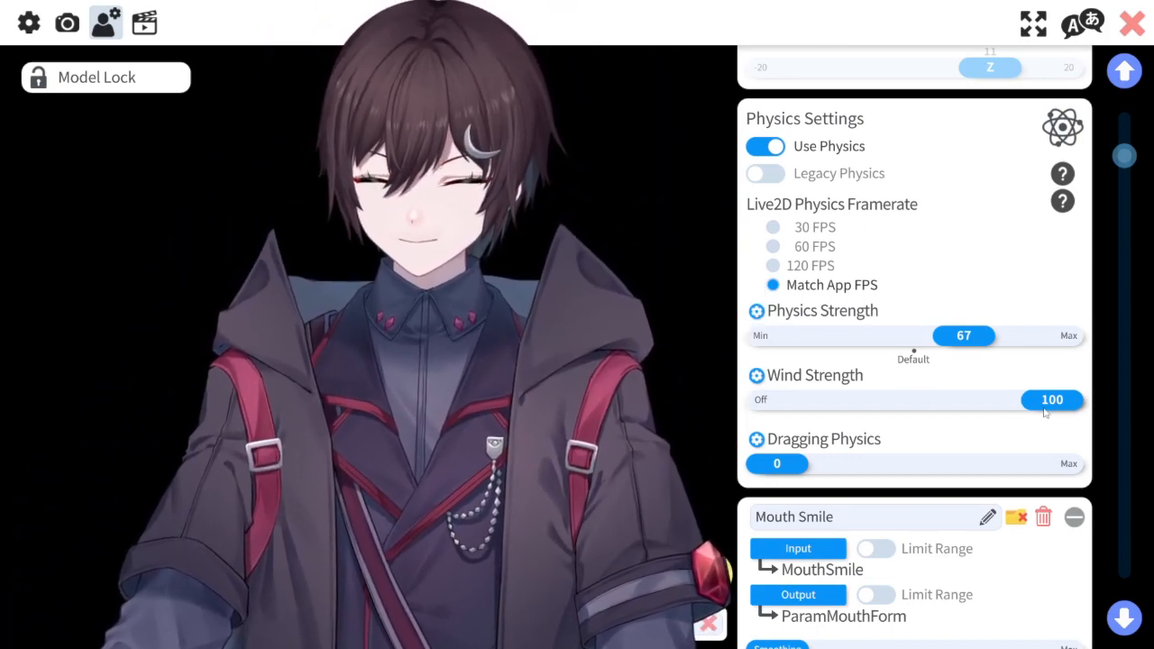
left_click_drag(1047, 409, 895, 409)
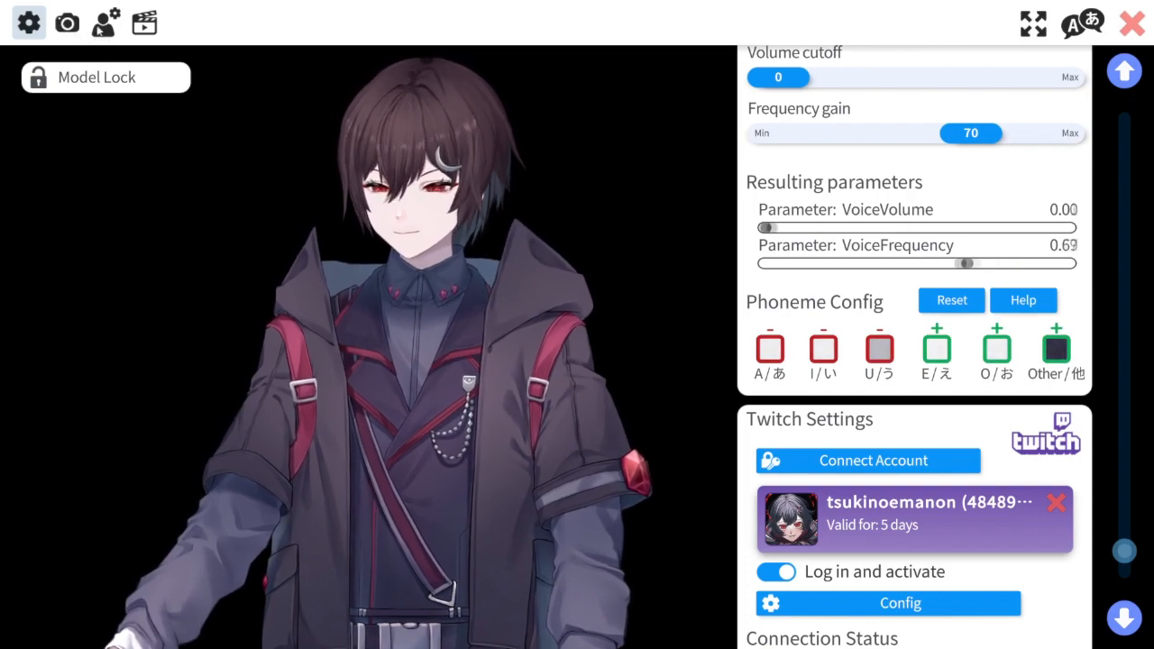
Step: Open the Spout2 OBS plugin's installation page from the Spout2 Config in the camera settings
left_click(103, 24)
left_click(67, 23)
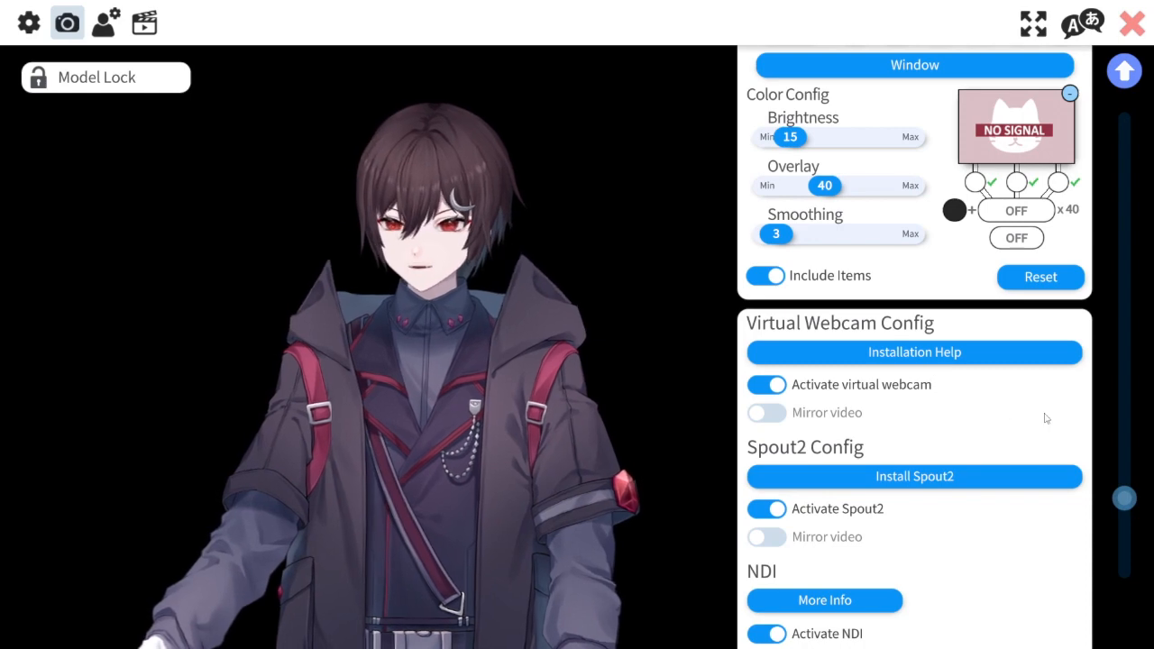
scroll(1045, 419, "down", 1)
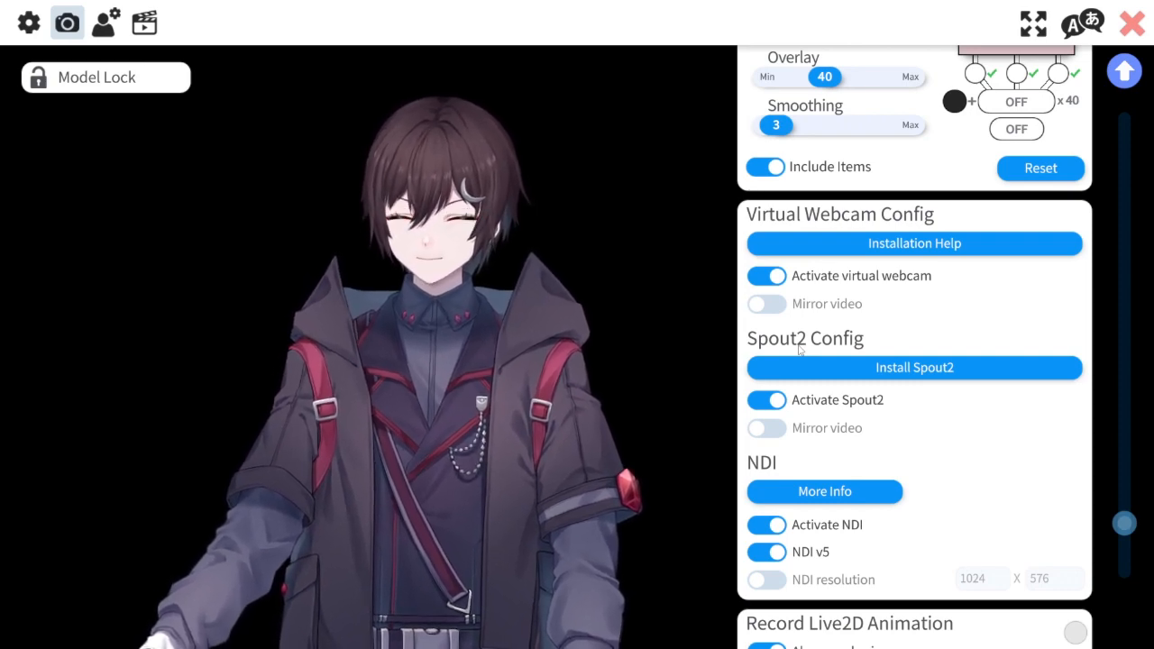
left_click(868, 377)
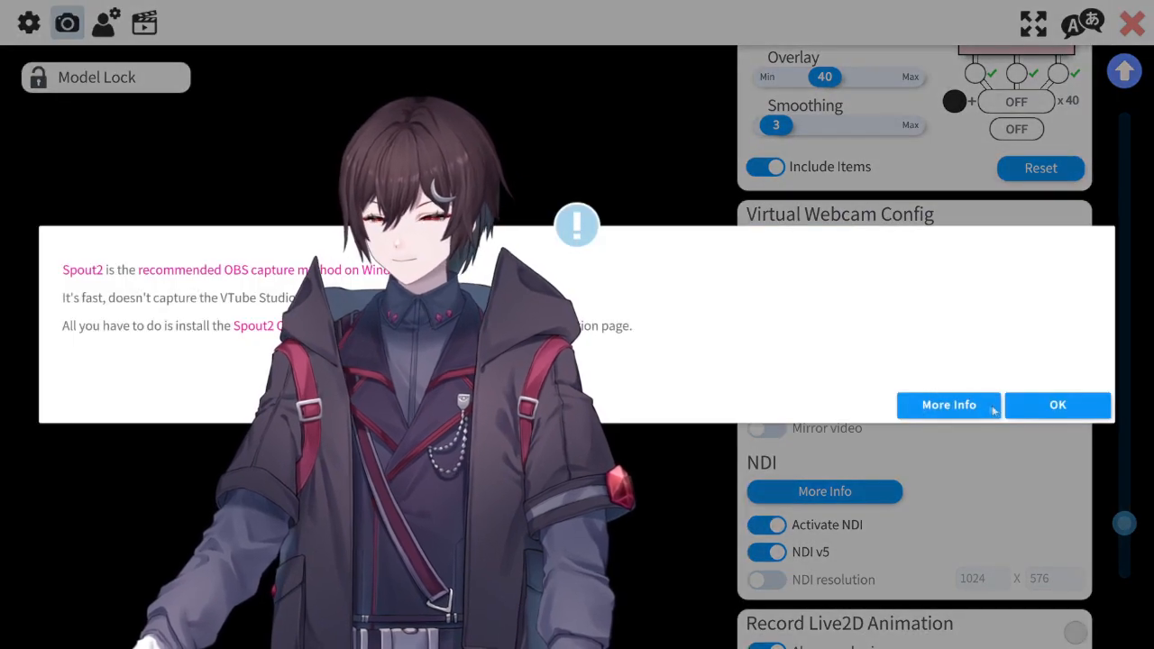
left_click(948, 405)
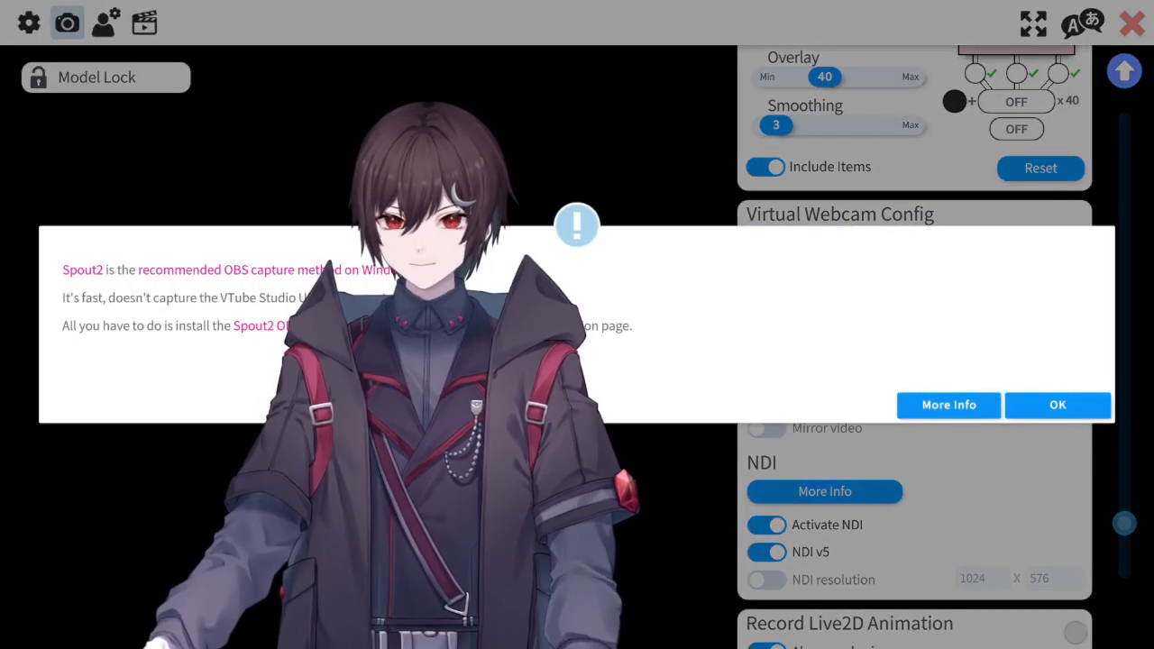
Step: Open the plugin's GitHub releases page, download OBS_Spout2_Plugin_Install_v1.8.exe and launch the installer
scroll(606, 317, "down", 1)
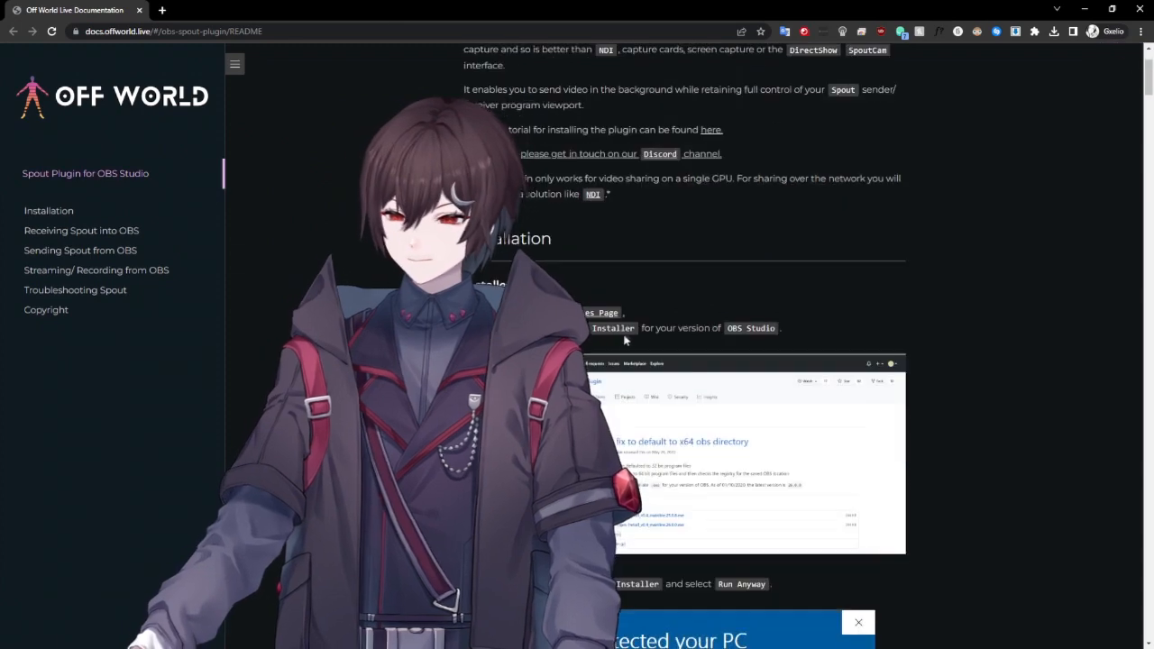
left_click(606, 314)
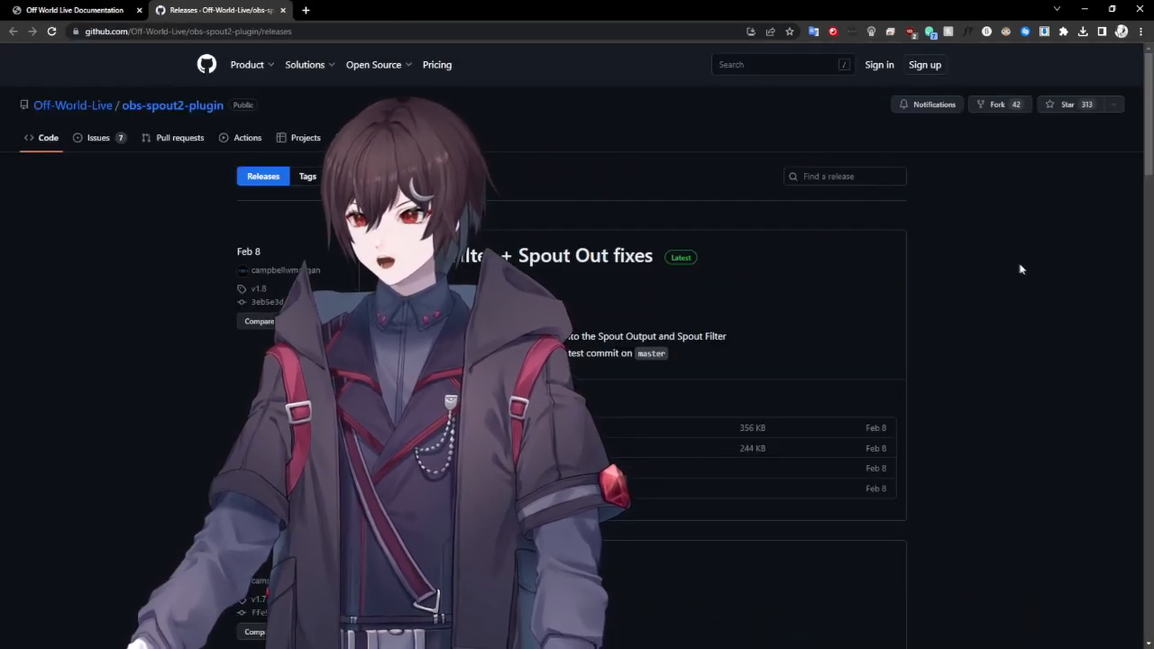
scroll(695, 291, "down", 2)
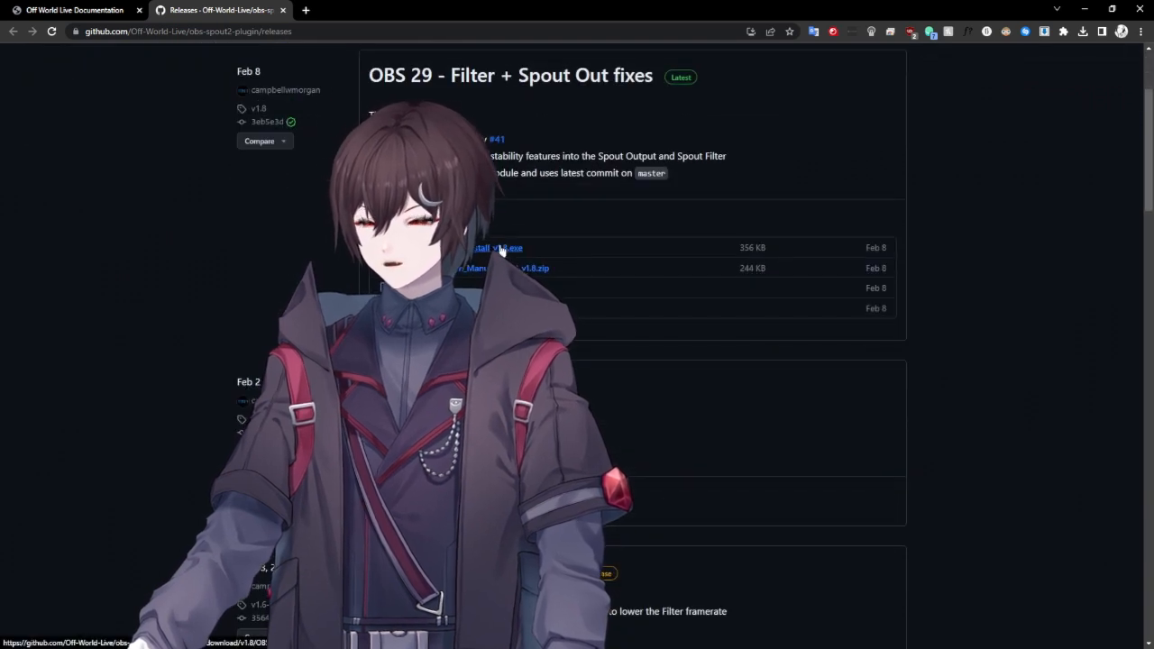
left_click(502, 250)
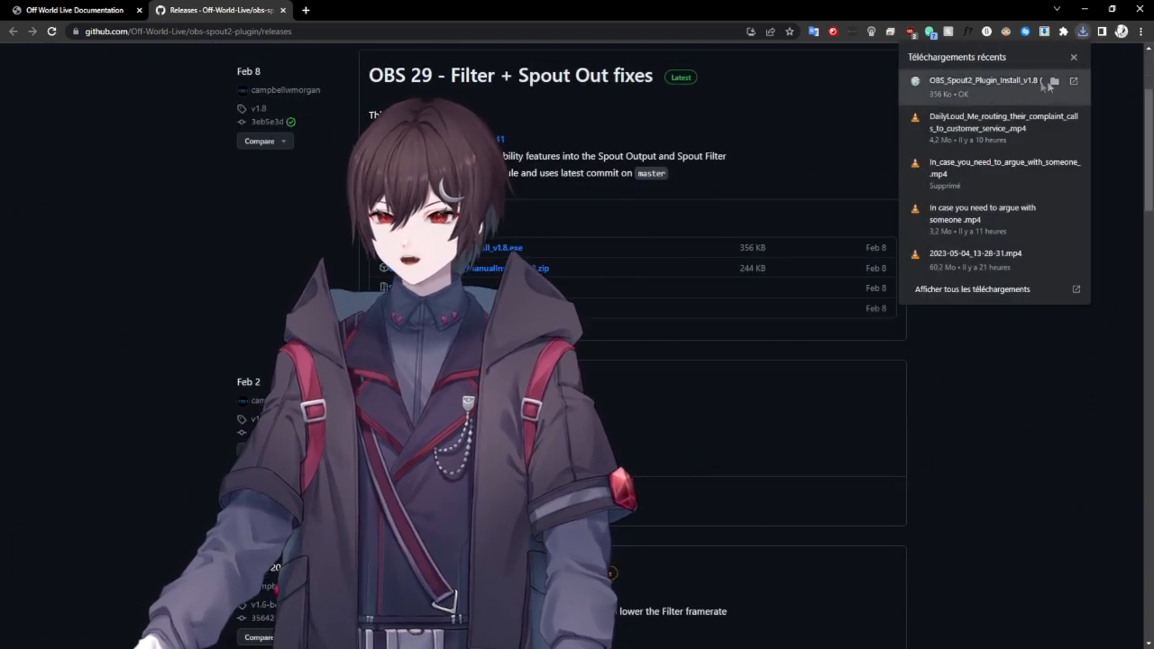
left_click(1053, 81)
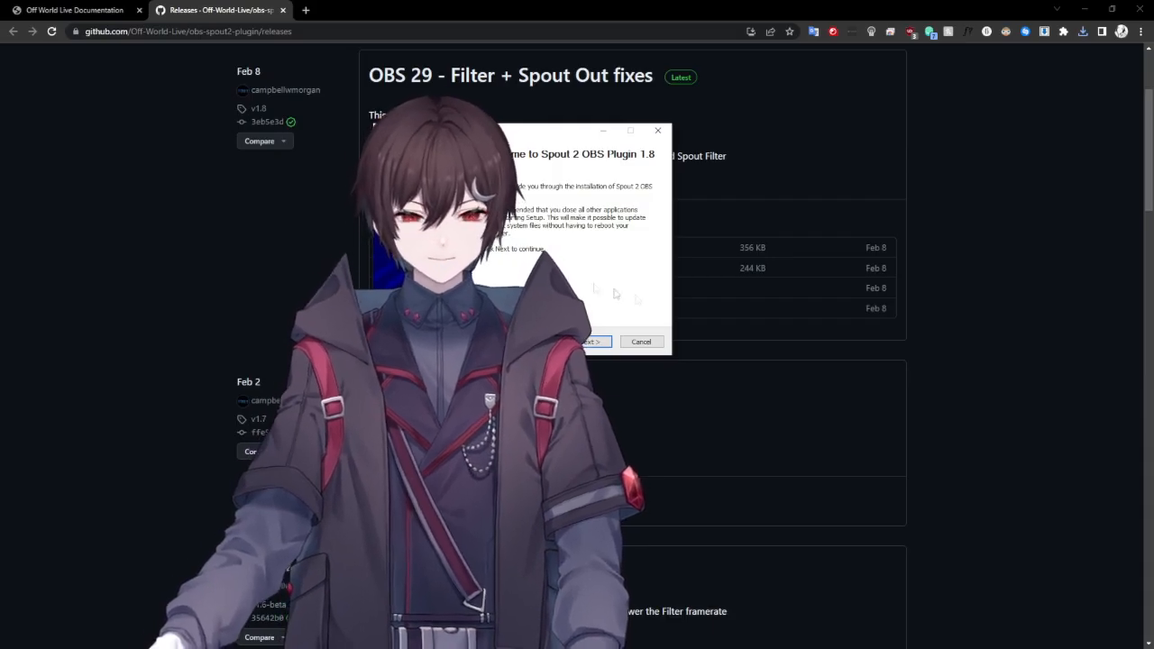
Step: Install the Spout 2 OBS Plugin 1.8 into C:\Program Files\obs-studio, accepting the license, and dismiss VTube Studio's Spout2 notice
left_click_drag(536, 133, 545, 139)
key("Tab")
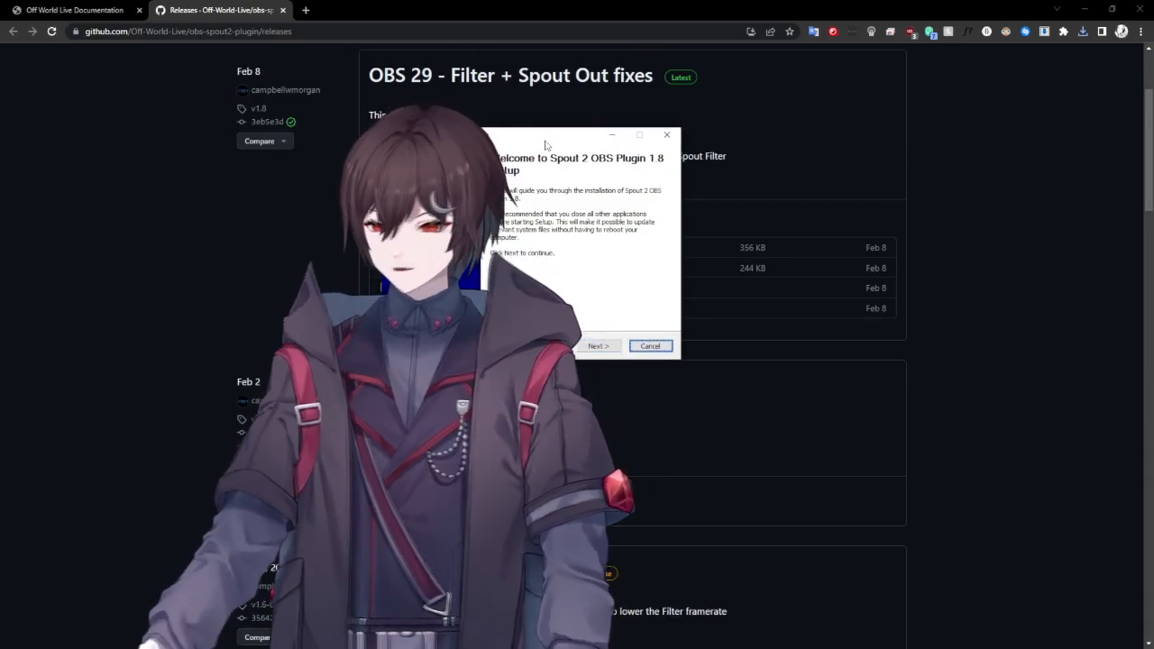
left_click(1015, 278)
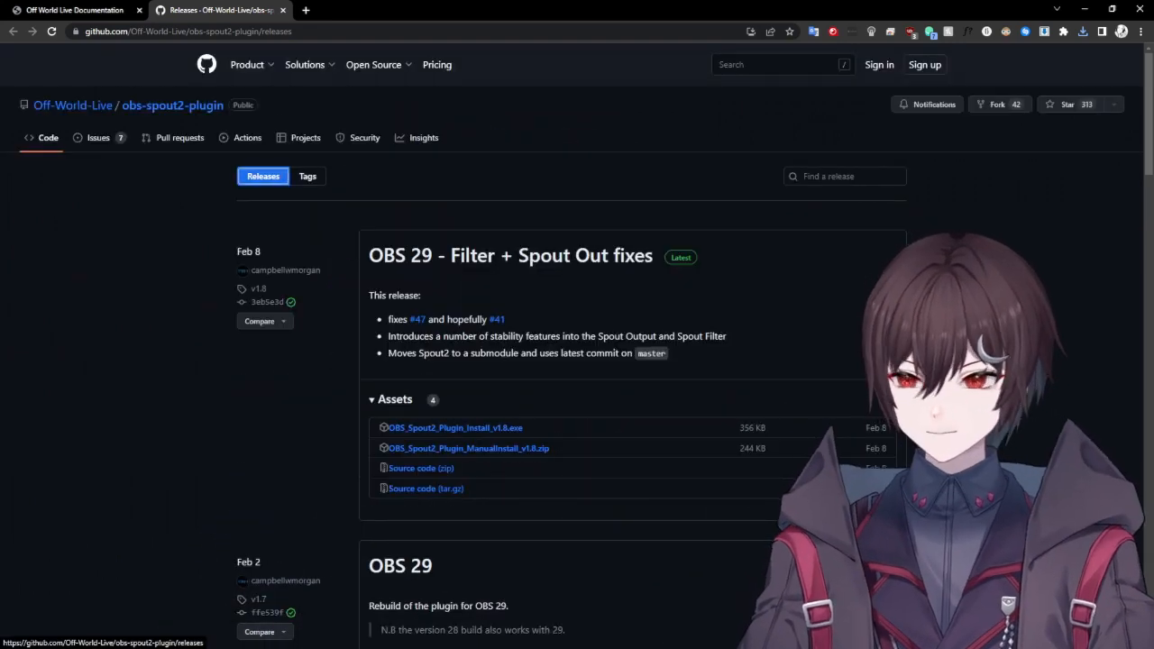
key("alt+Tab")
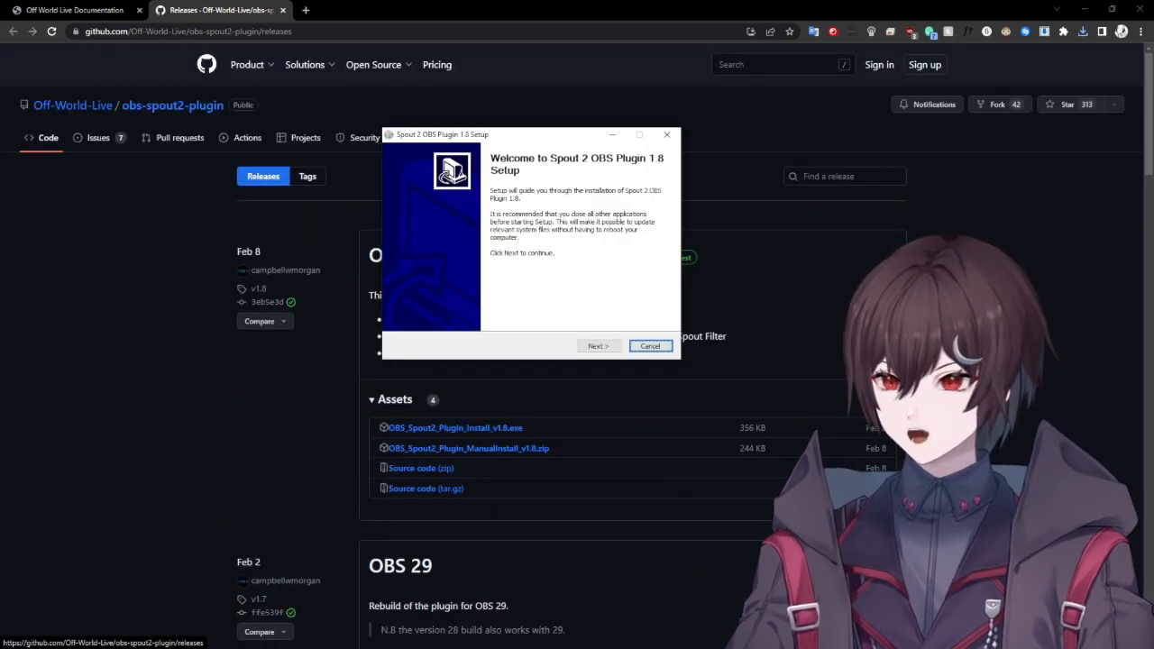
left_click(613, 347)
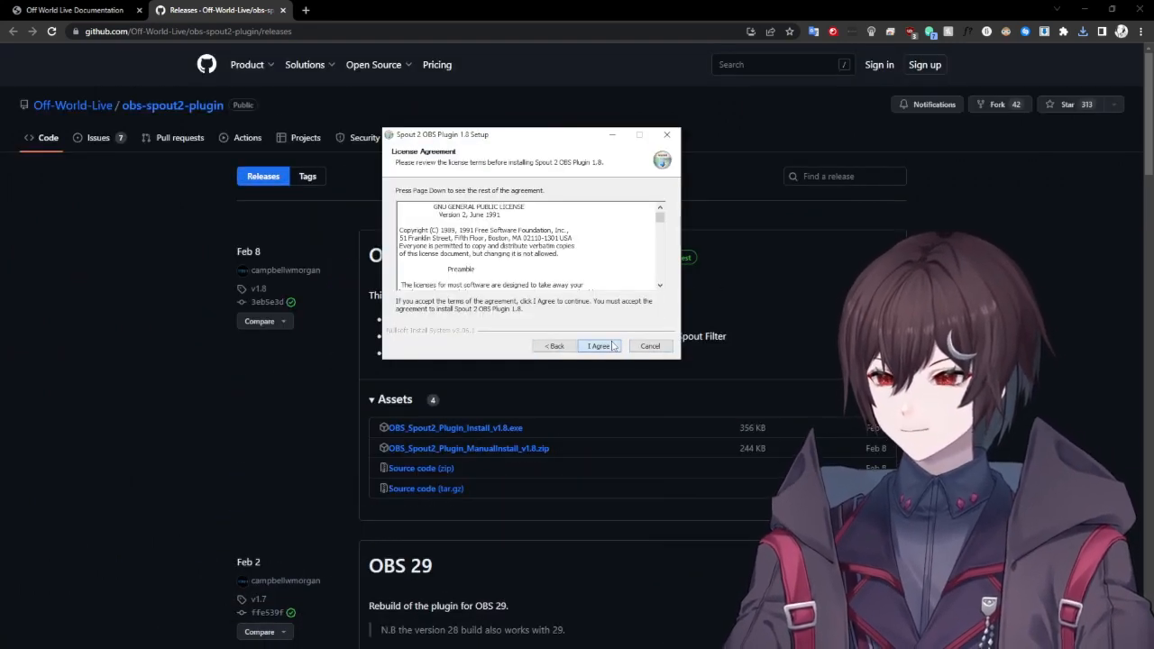
left_click(613, 346)
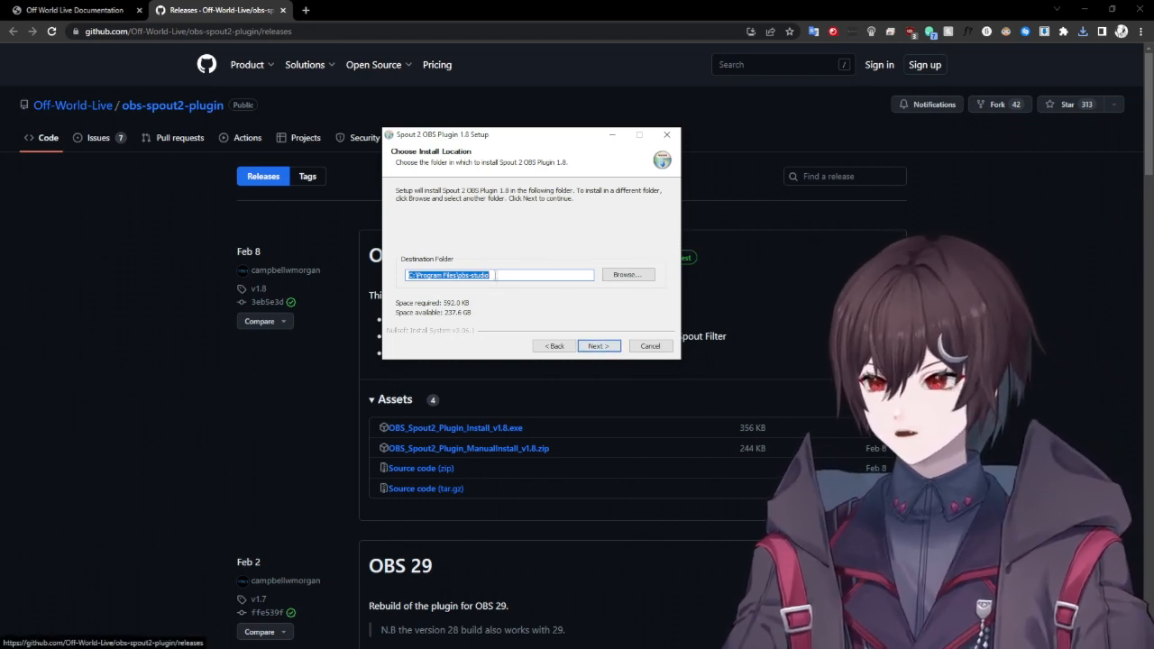
left_click(599, 347)
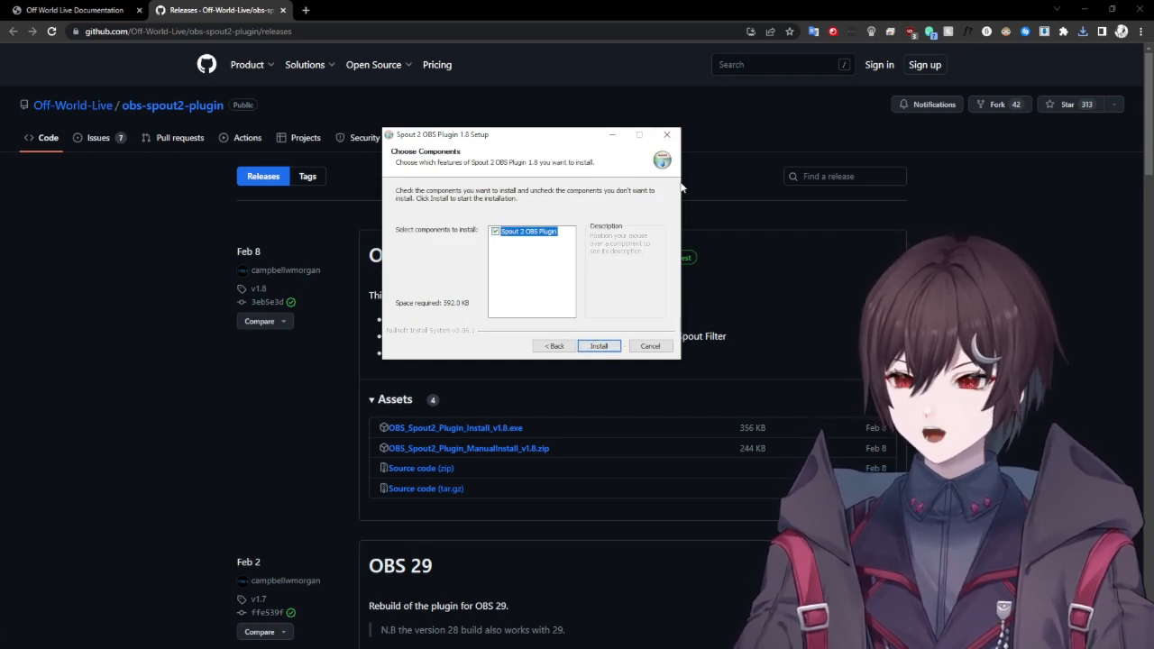
left_click(599, 346)
left_click(626, 371)
left_click(1087, 8)
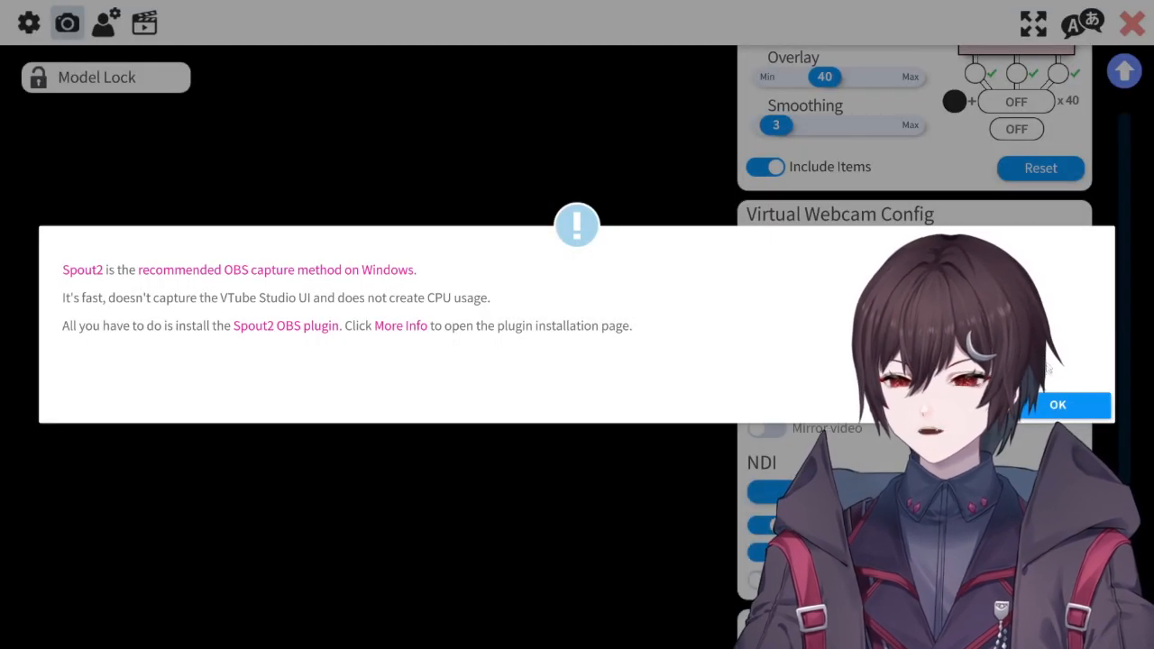
left_click(1058, 405)
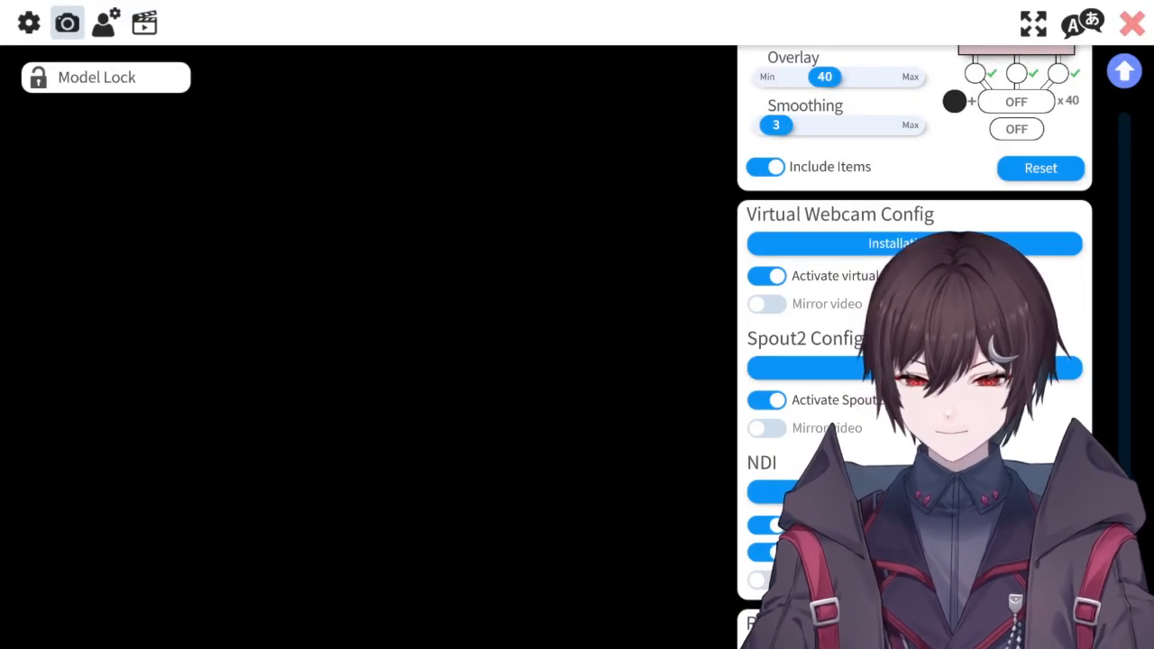
Step: Switch to OBS Studio and add a visible Spout2 Capture source to the scene named SCENE
left_click_drag(1153, 139, 1127, 128)
left_click_drag(548, 72, 529, 83)
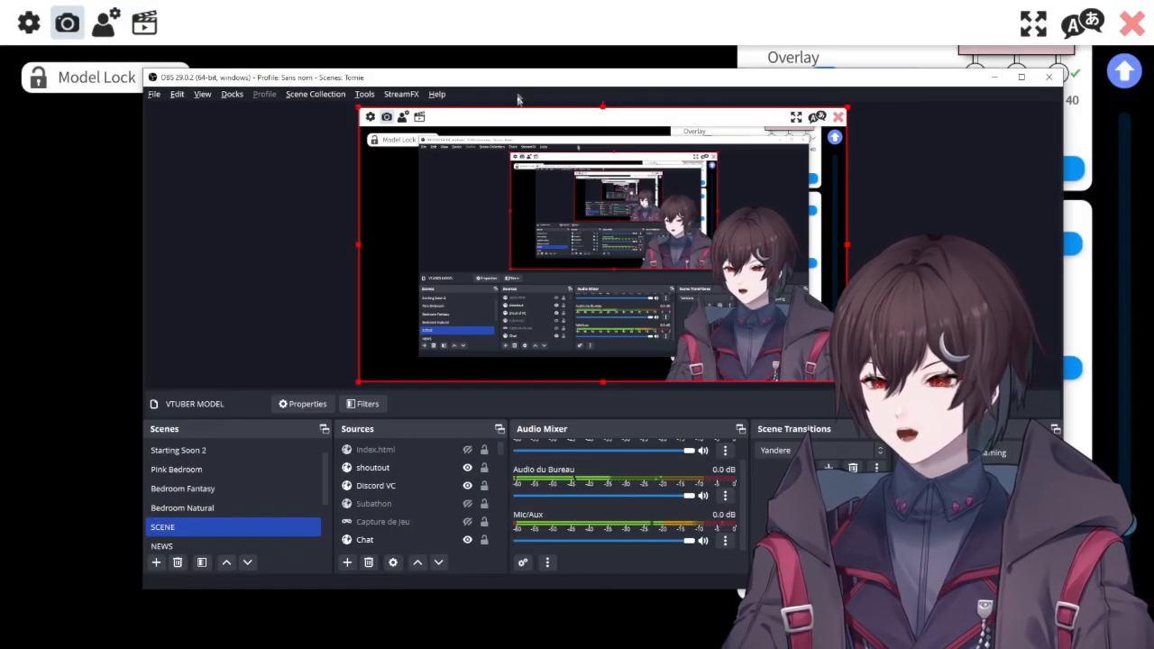
scroll(416, 469, "down", 5)
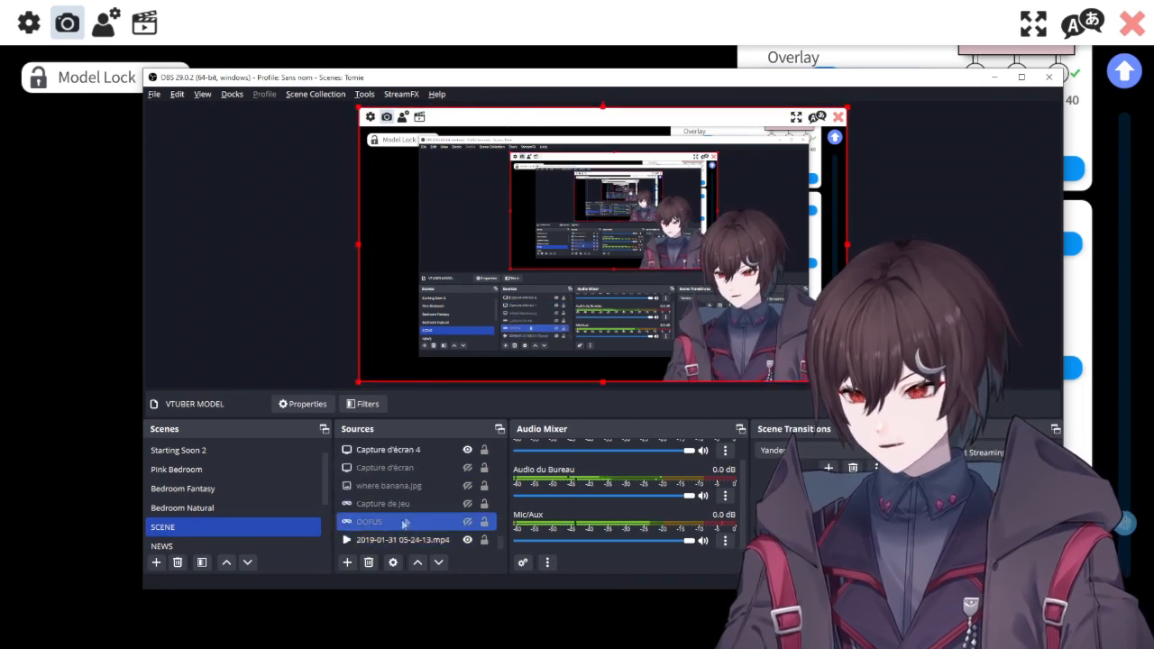
left_click(348, 561)
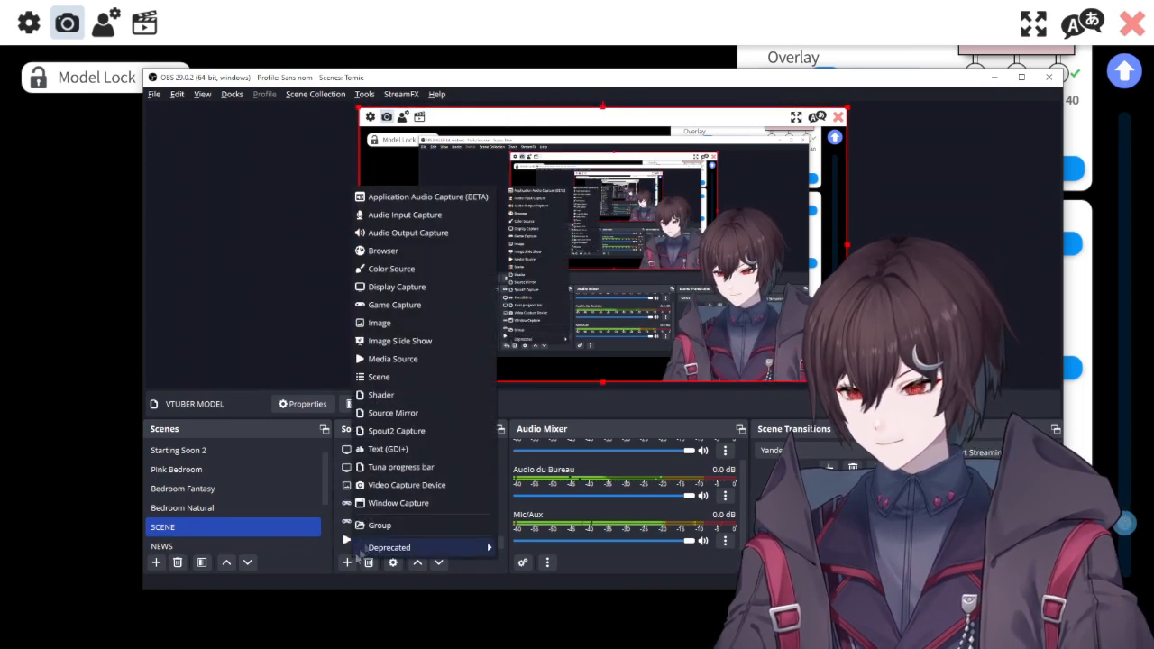
left_click(409, 434)
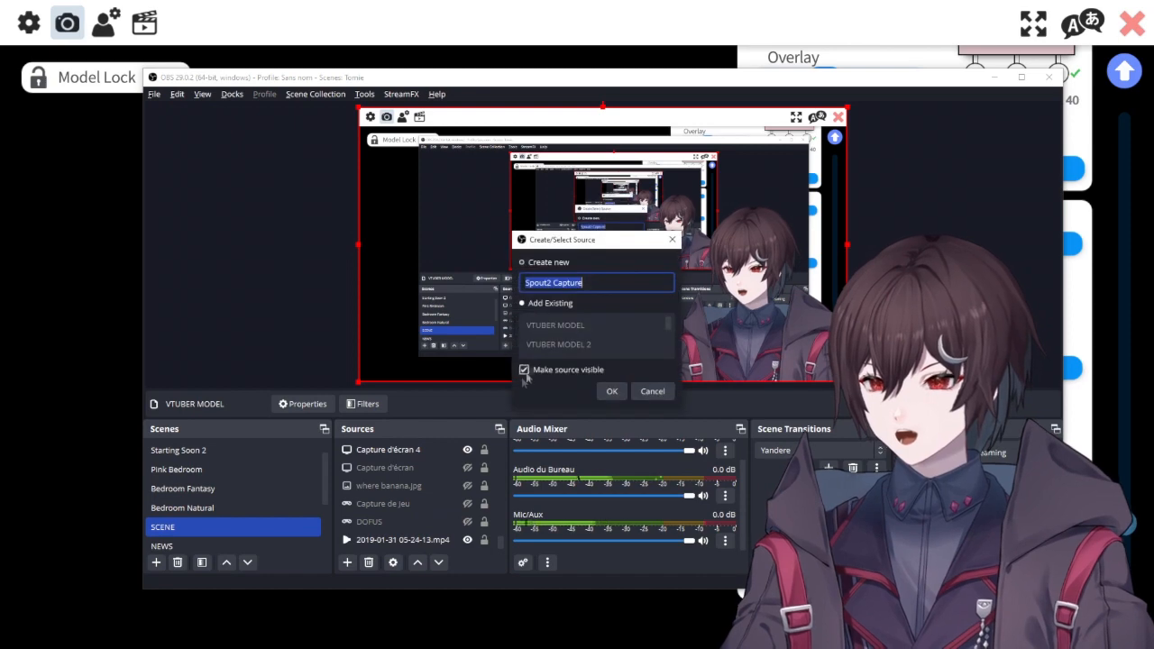
left_click(610, 392)
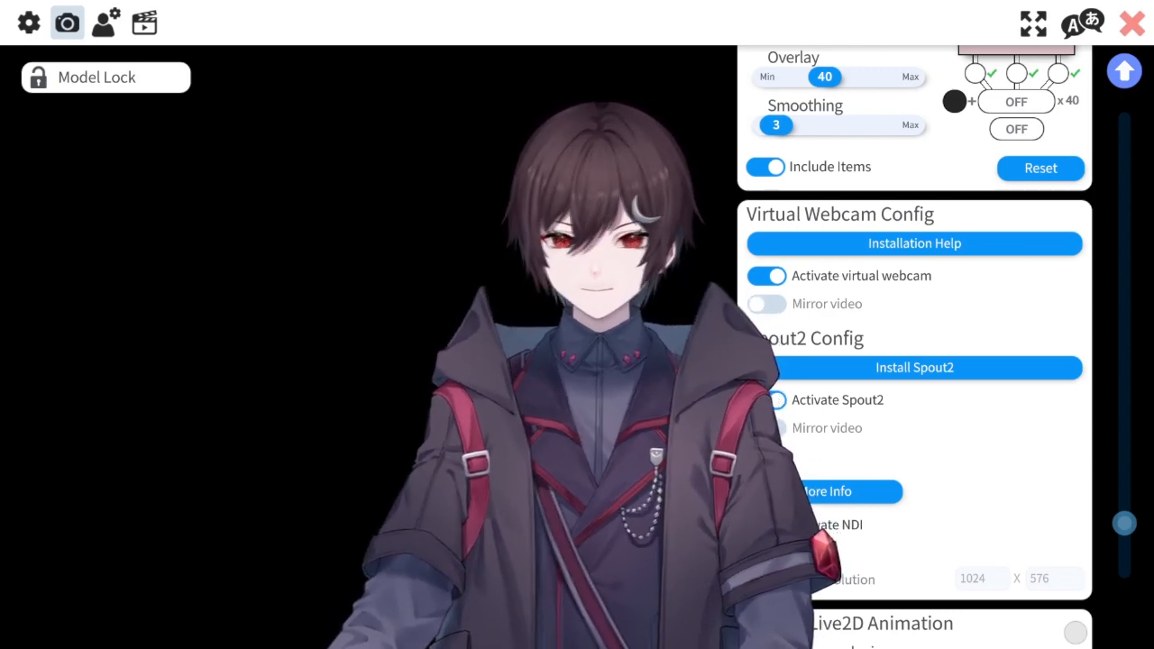
Step: In the hotkey settings, add a new hotkey with the Move Model action
left_click_drag(551, 311, 415, 302)
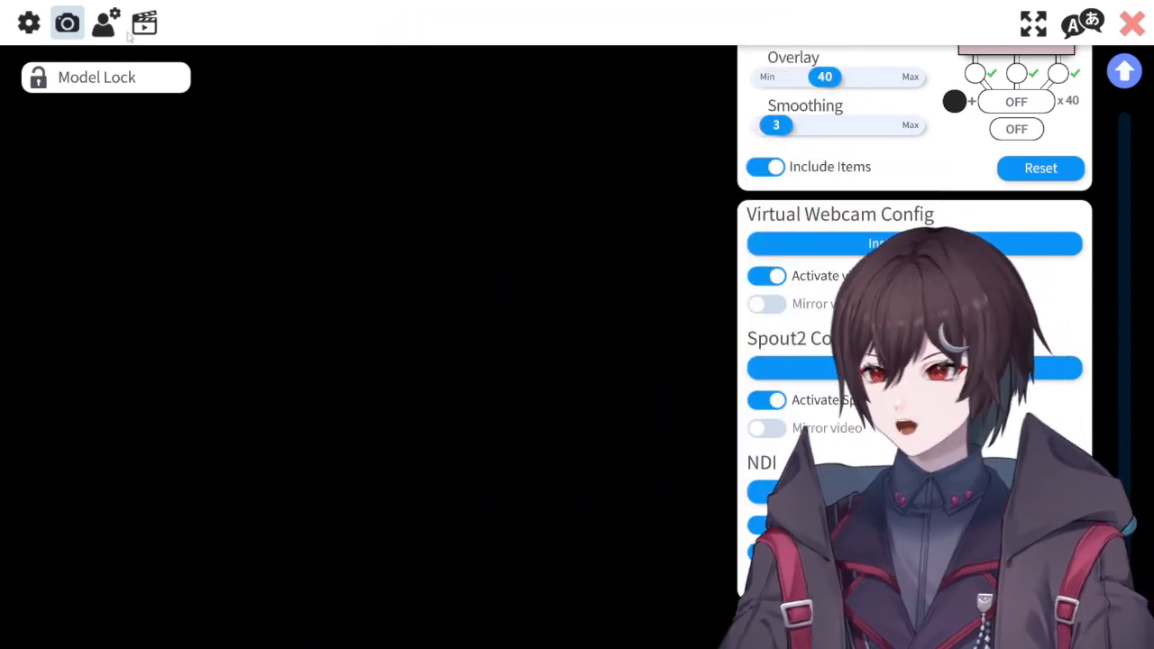
left_click(144, 23)
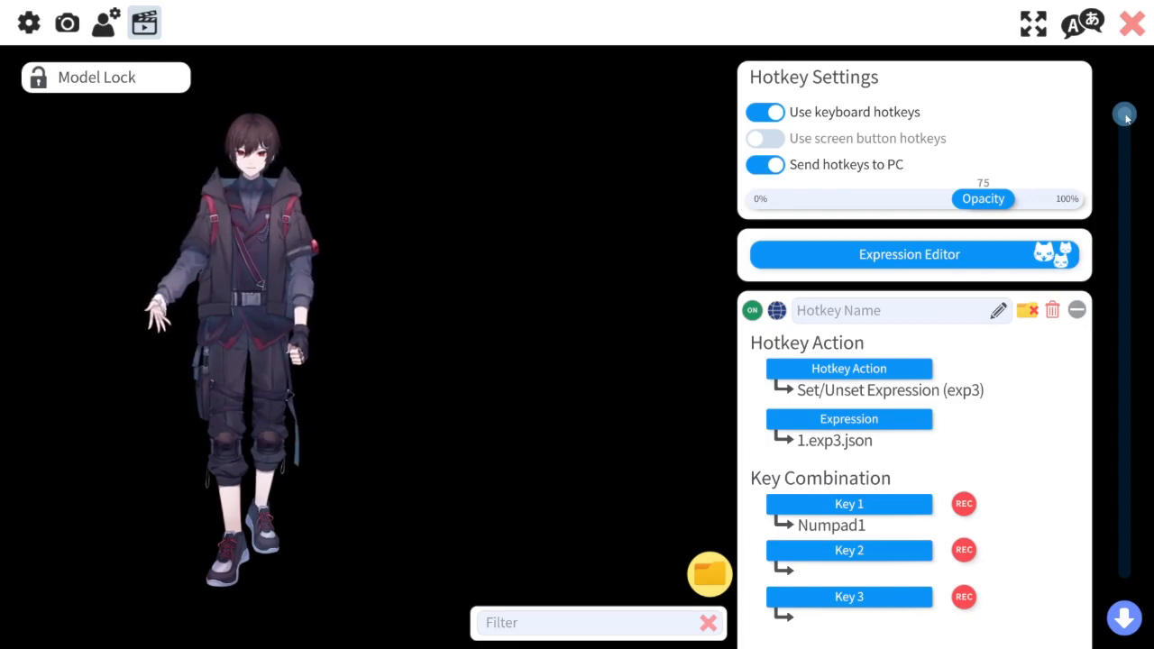
left_click_drag(1126, 117, 1083, 603)
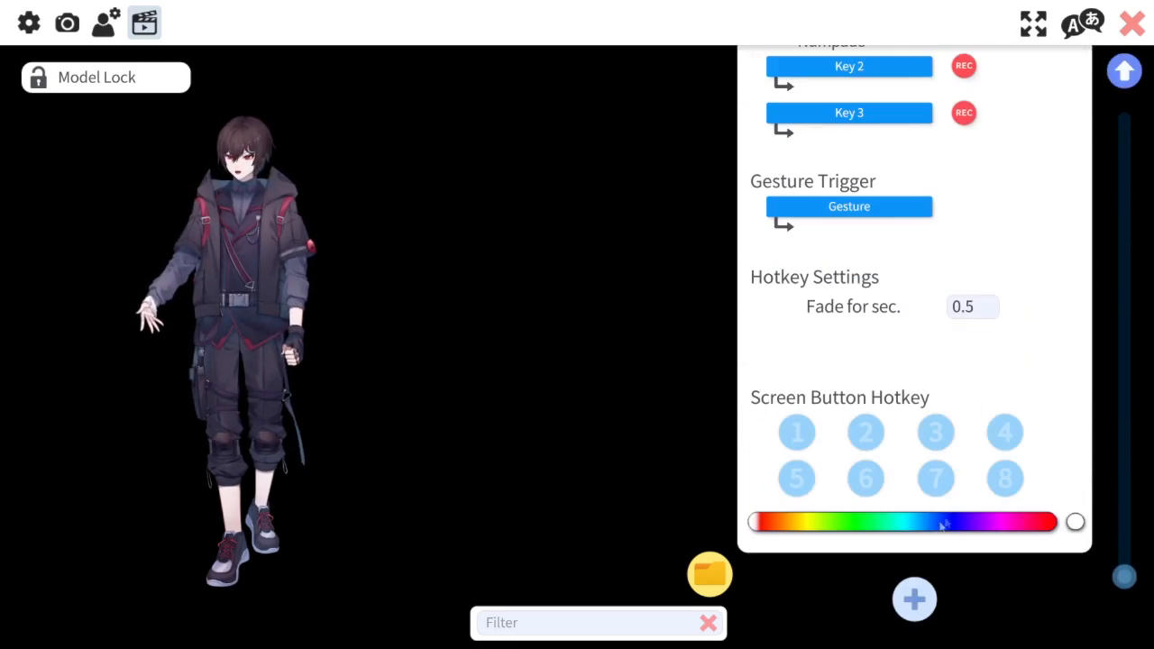
left_click(914, 597)
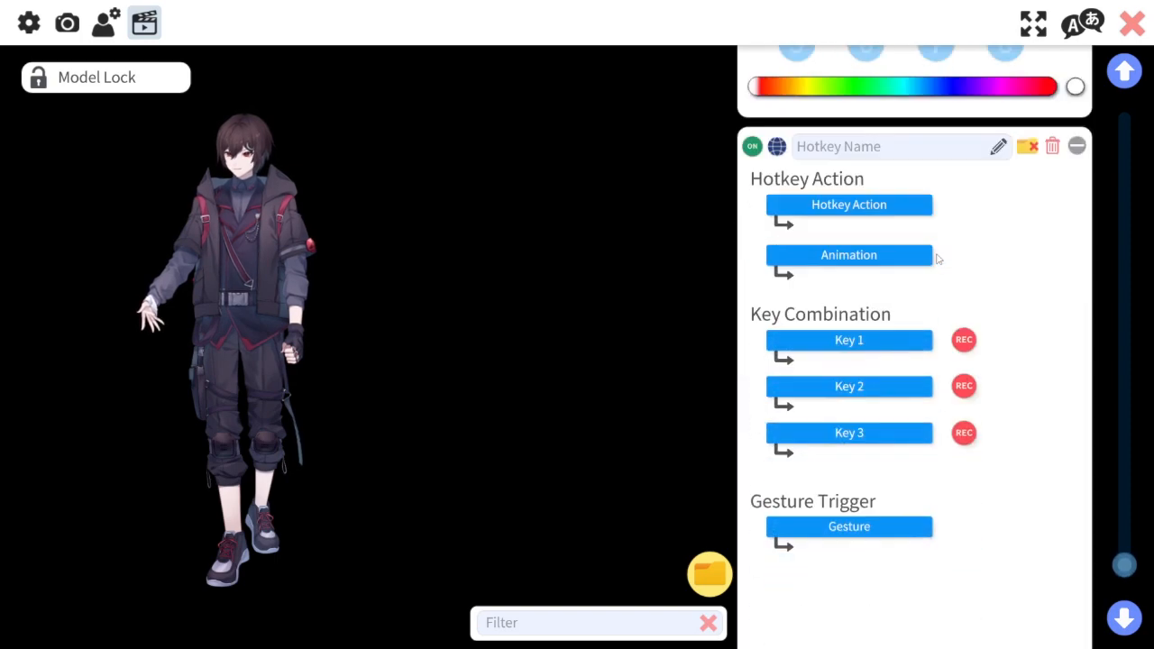
left_click(876, 215)
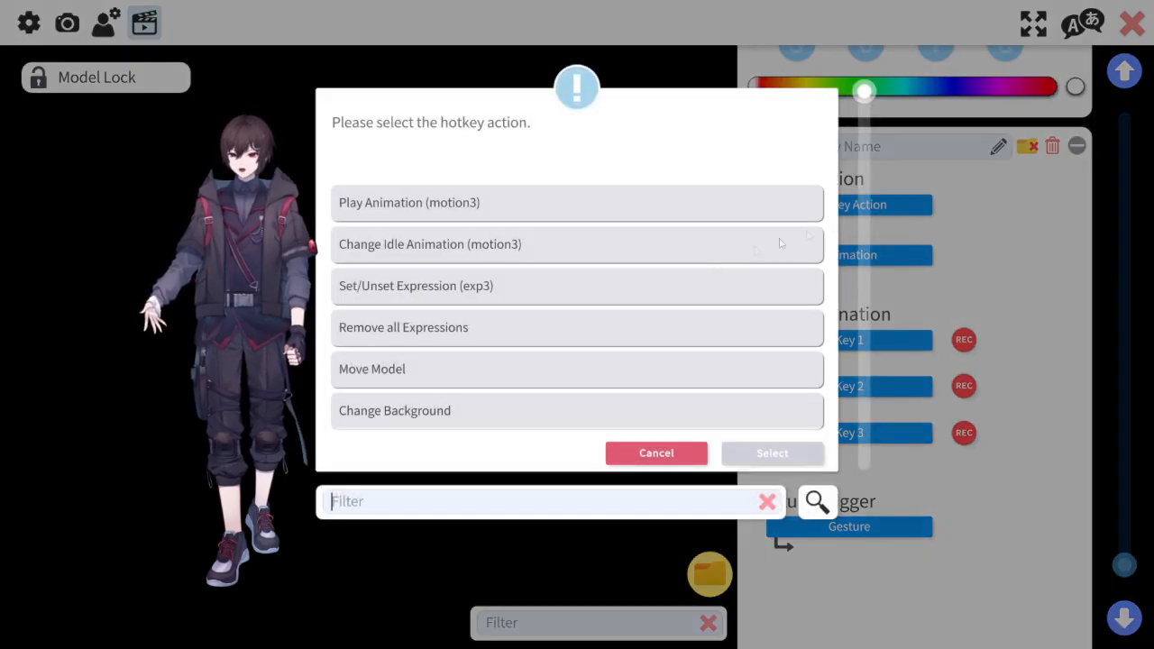
scroll(607, 315, "down", 3)
left_click(439, 225)
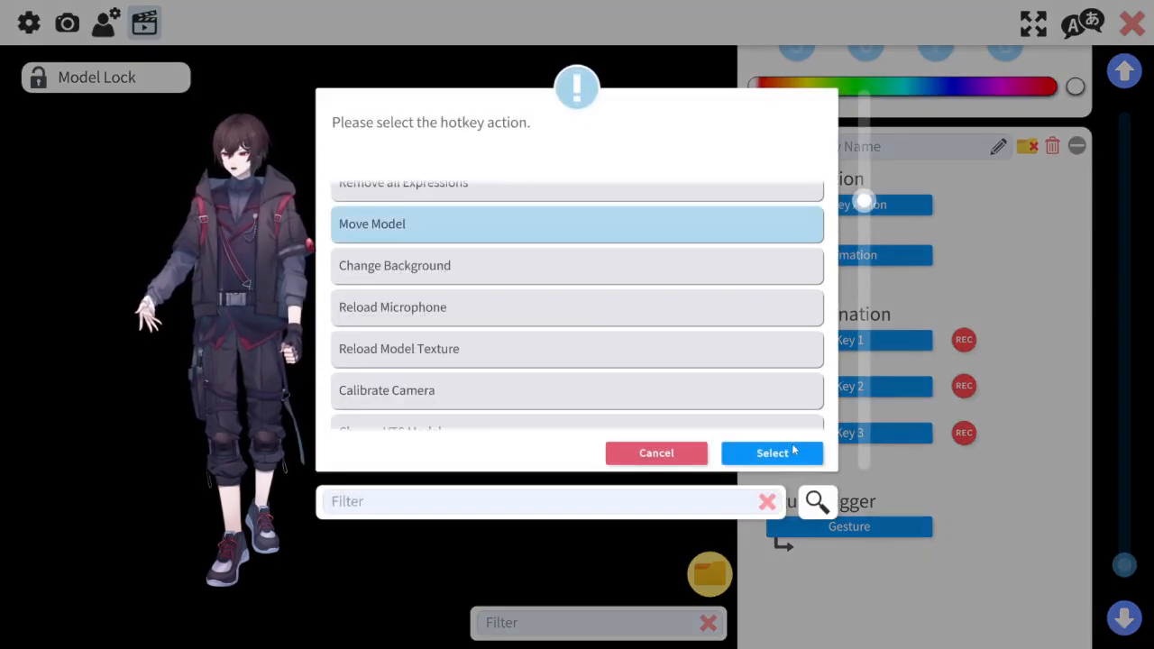
left_click(771, 453)
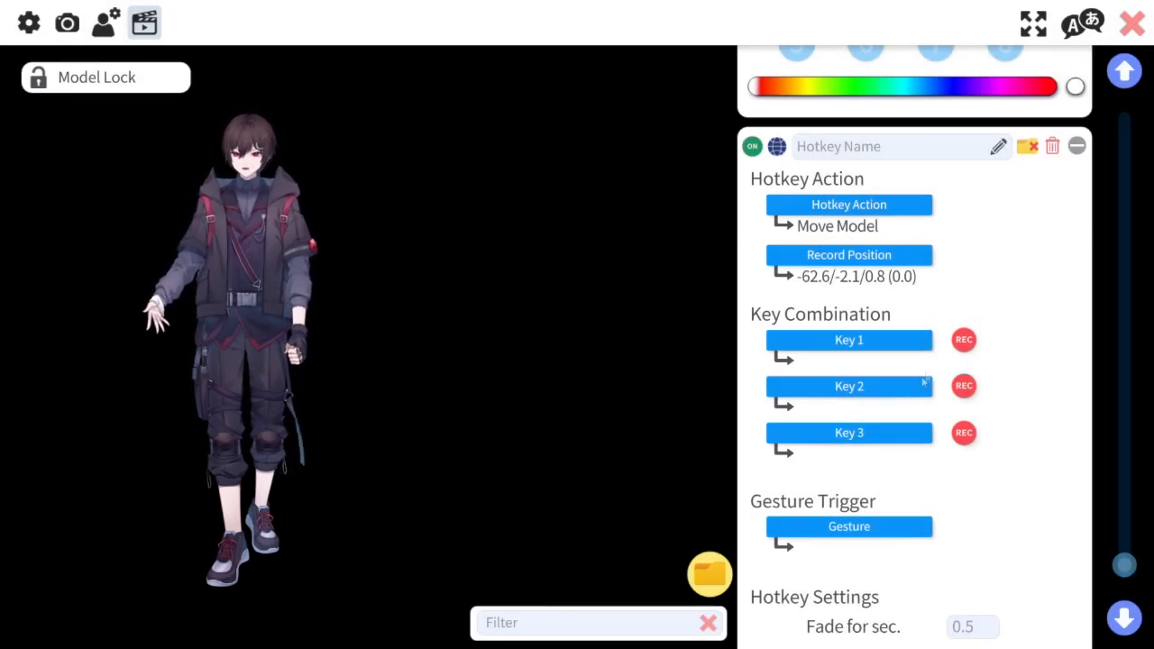
Step: Record Multiply as the Move Model hotkey's first key and trigger it to test the recorded position
left_click(974, 343)
key("KP_Multiply")
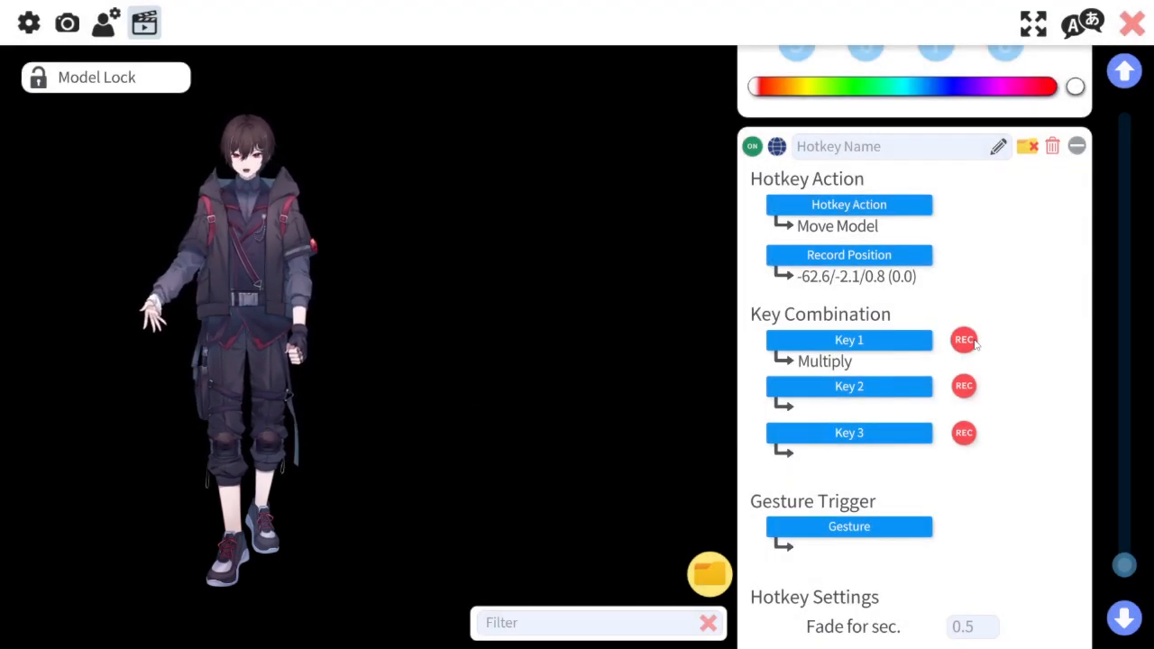
key("KP_Divide")
key("KP_Multiply")
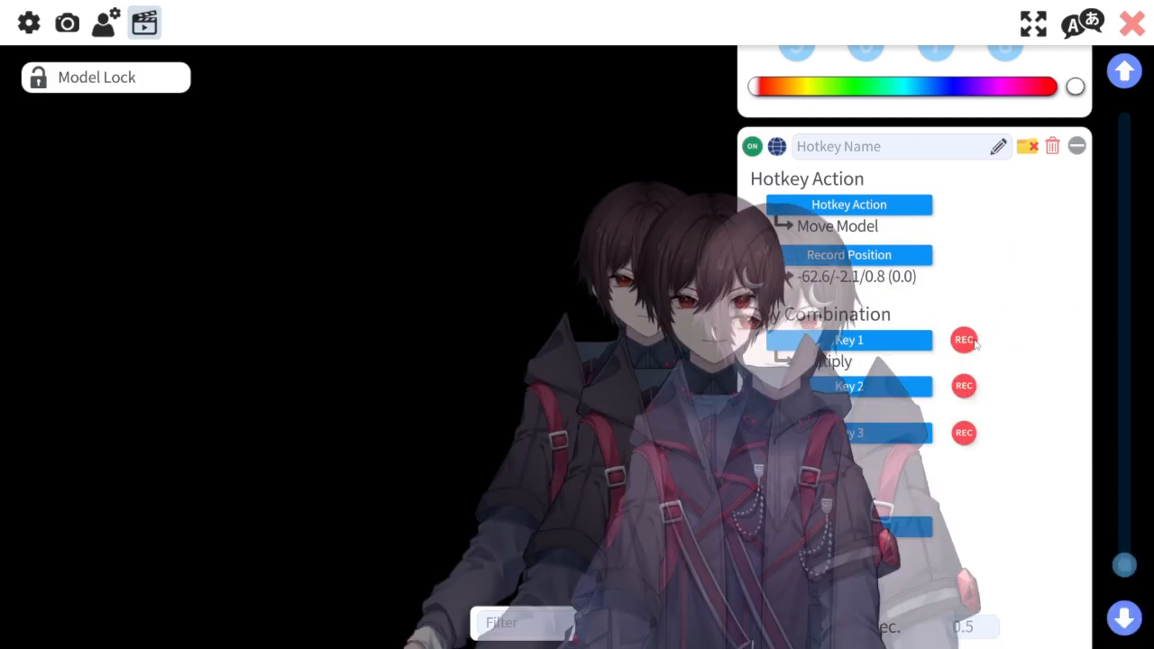
Step: Delete the Move Model hotkey and move the model between positions with its existing position hotkeys
left_click(1054, 147)
left_click_drag(407, 312, 431, 348)
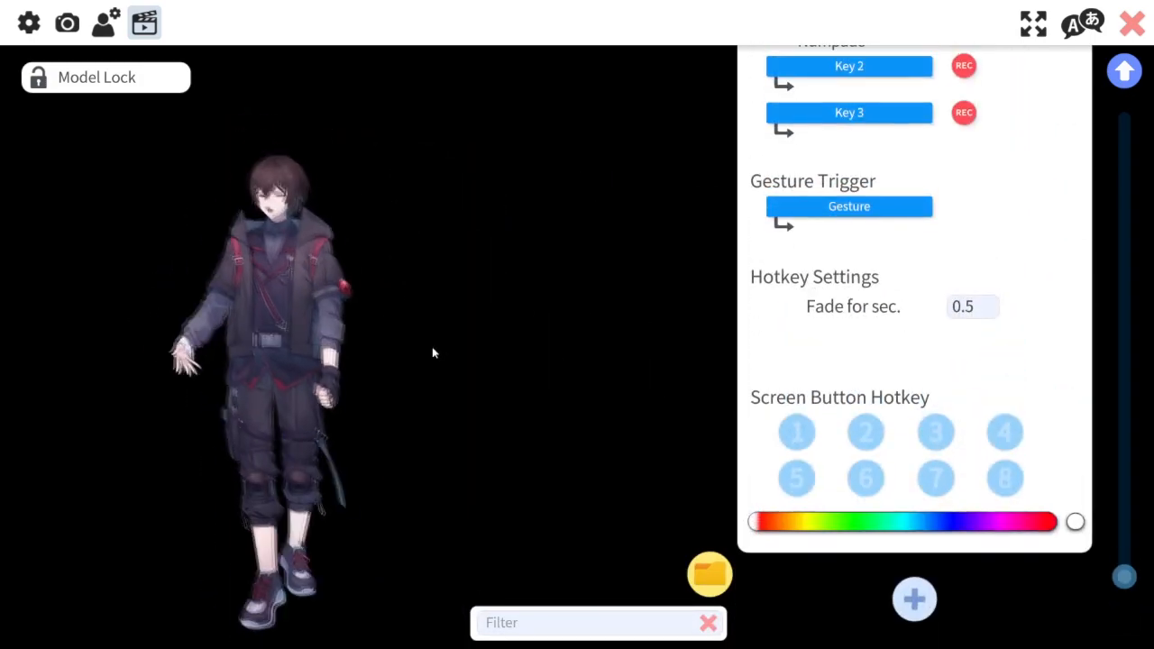
key("KP_Divide")
key("KP_8")
key("KP_9")
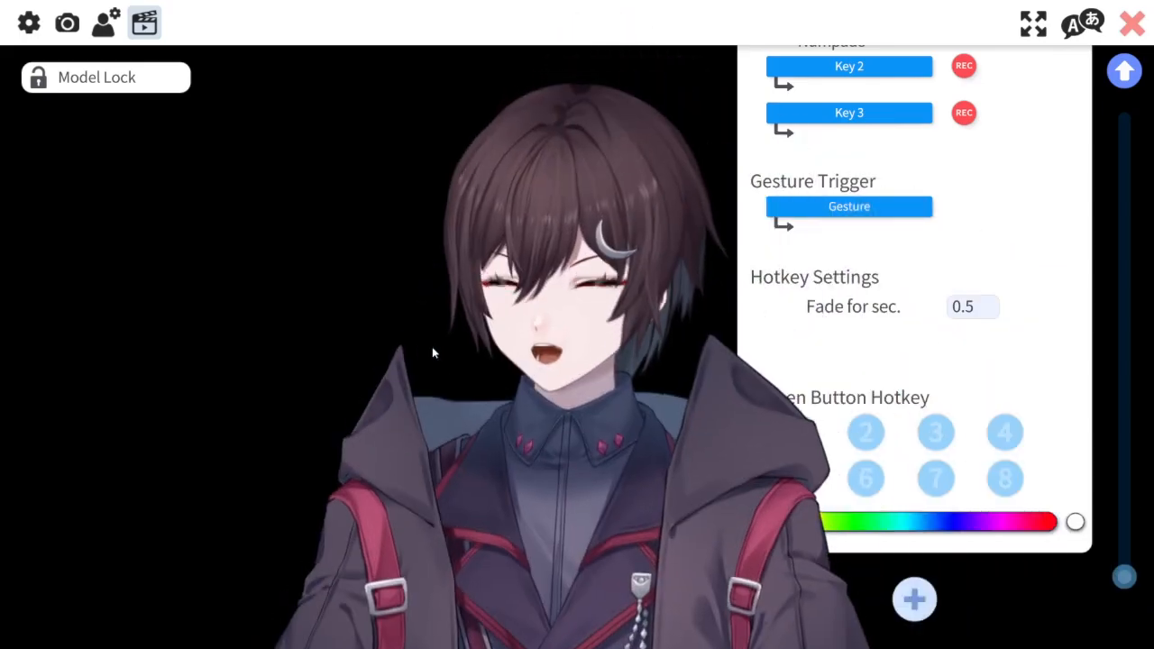
key("KP_Divide")
key("KP_9")
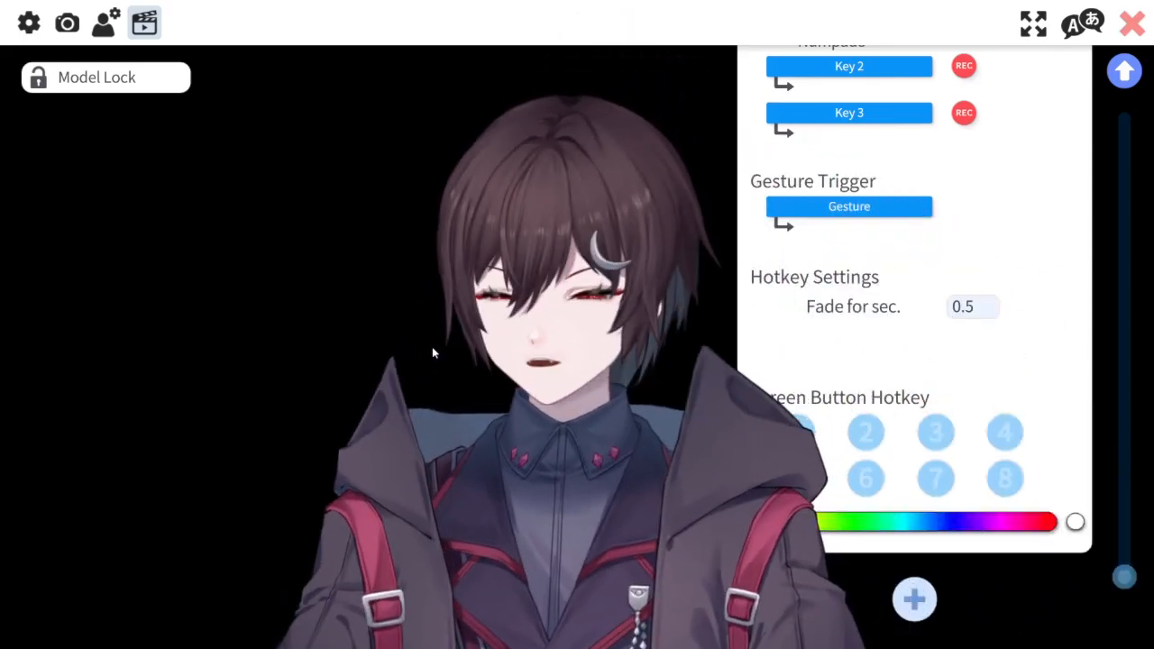
mouse_move(377, 164)
left_mouse_down()
mouse_move(268, 111)
mouse_move(432, 219)
mouse_move(376, 165)
left_mouse_up()
key("KP_8")
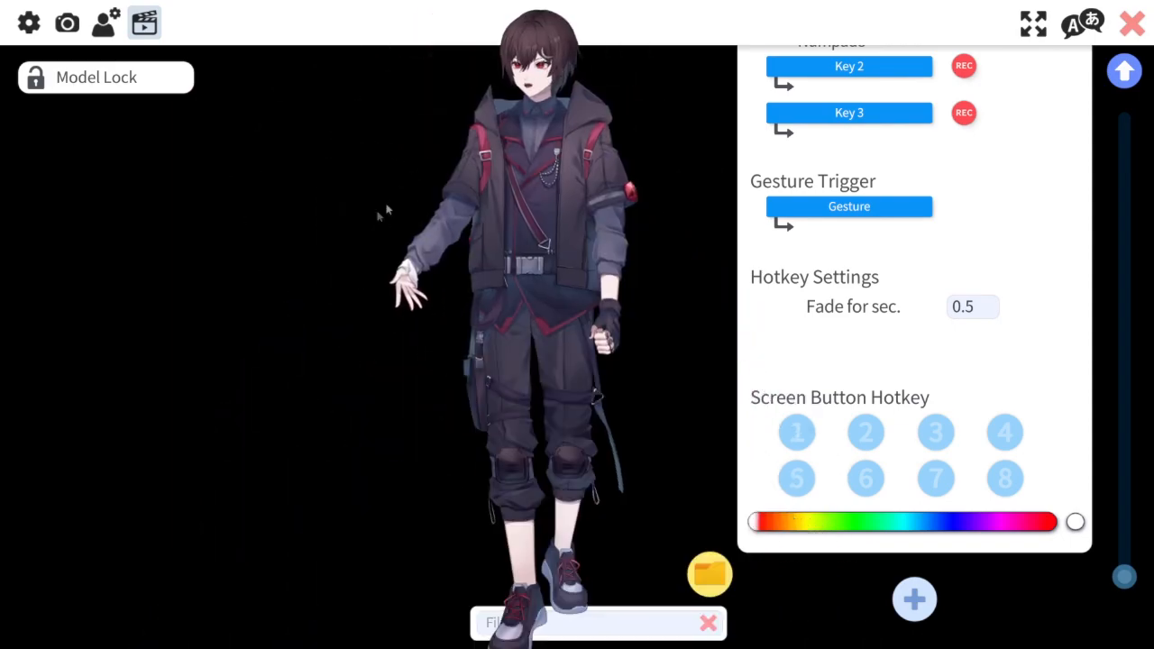
Step: Leave the settings and load the animated akari_fly item into the scene at 15 FPS with pinning to the Live2D model enabled
left_click(1132, 23)
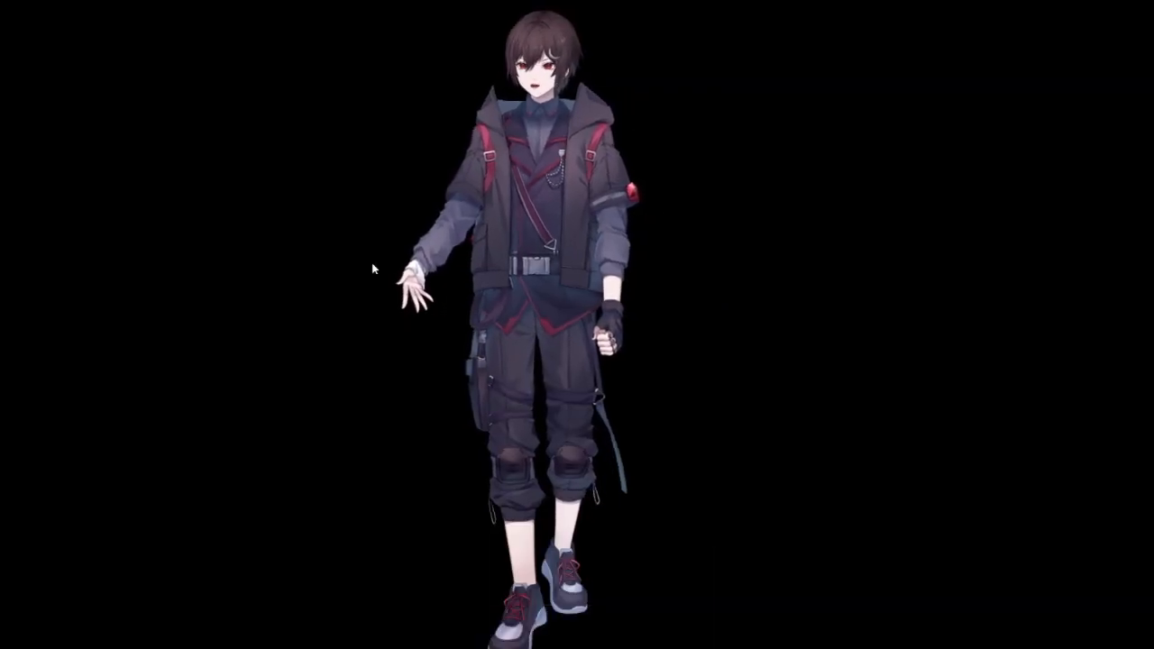
double_click(373, 264)
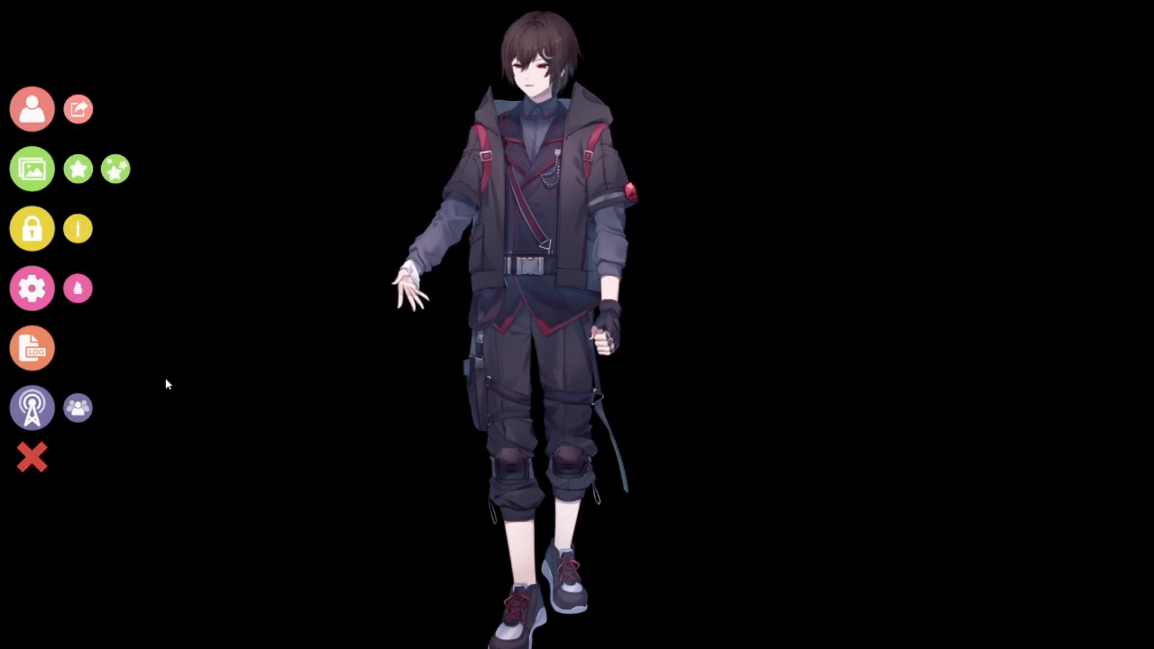
left_click(77, 169)
scroll(682, 276, "down", 15)
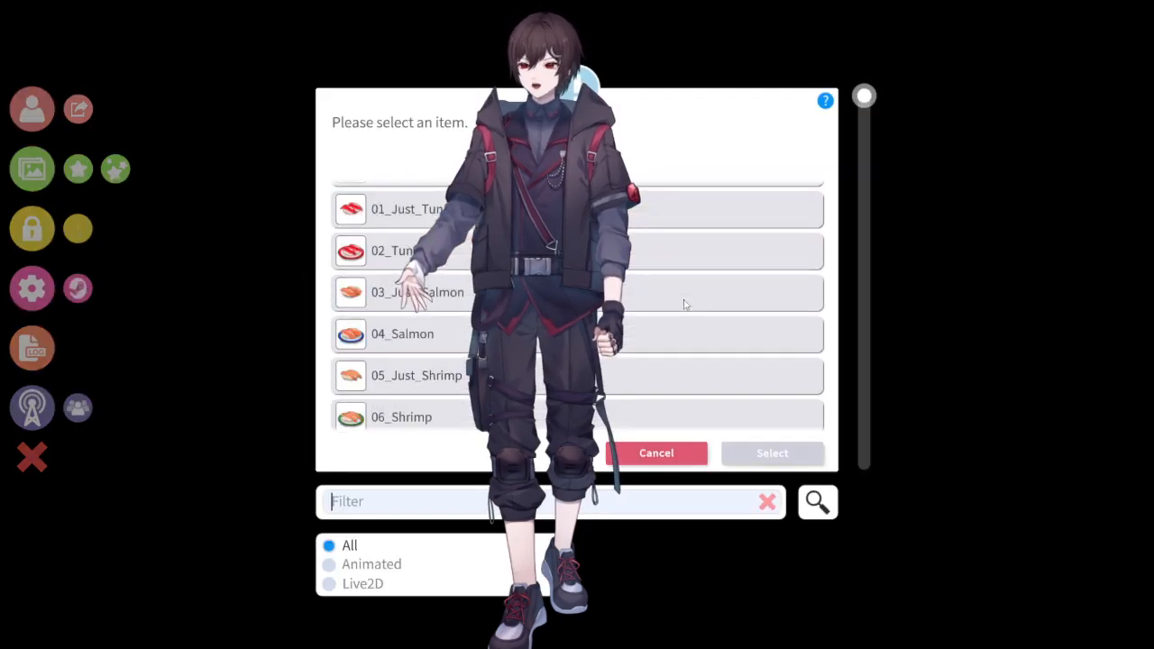
scroll(683, 335, "down", 12)
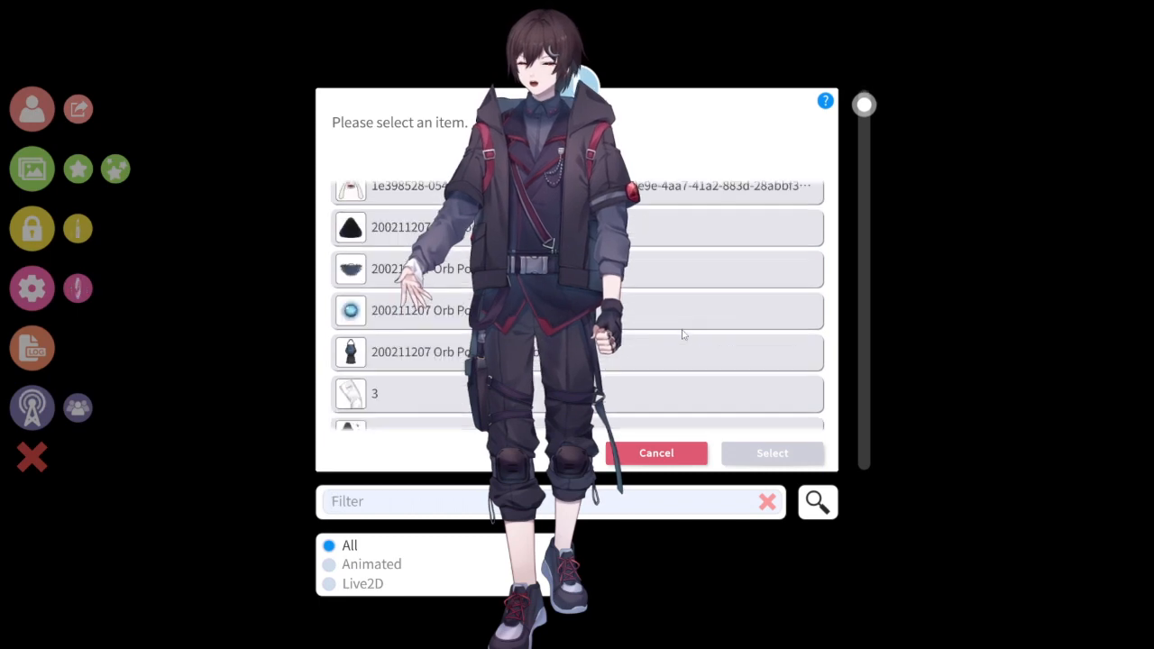
scroll(661, 337, "down", 3)
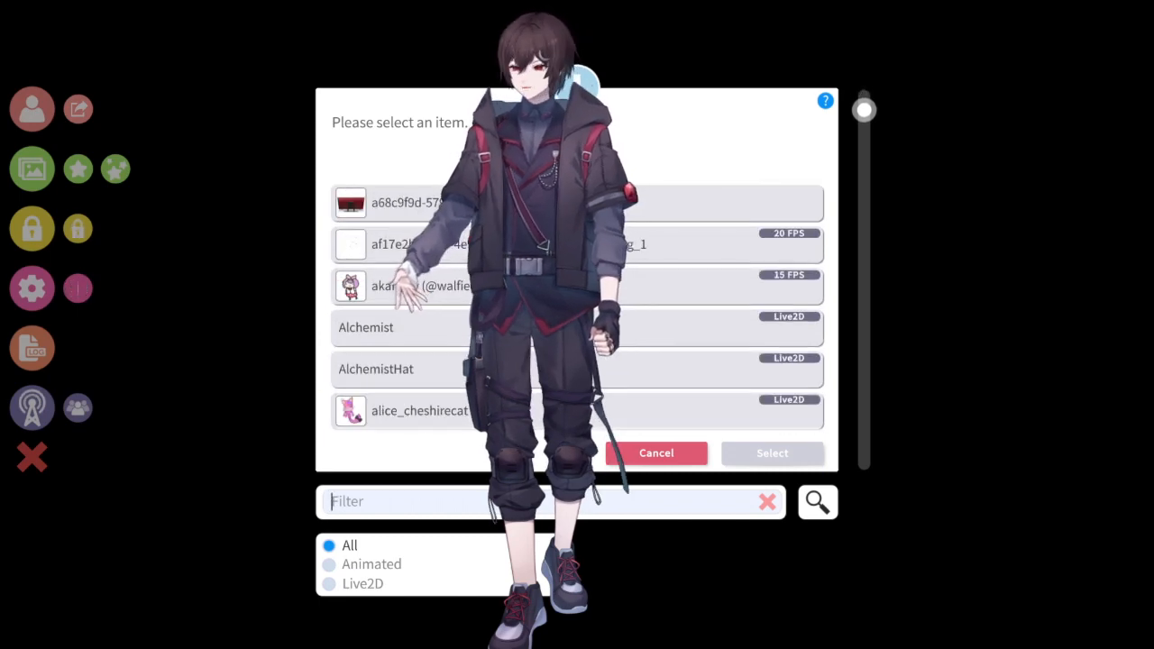
scroll(661, 336, "down", 3)
scroll(660, 337, "up", 2)
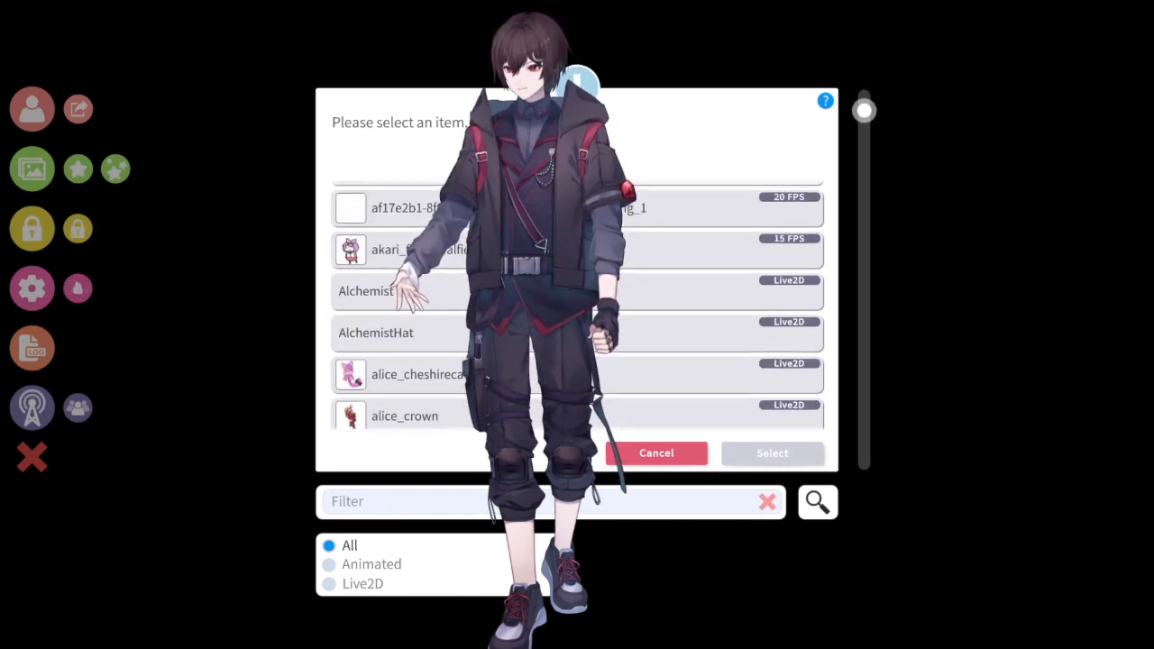
left_click(712, 251)
left_click(758, 458)
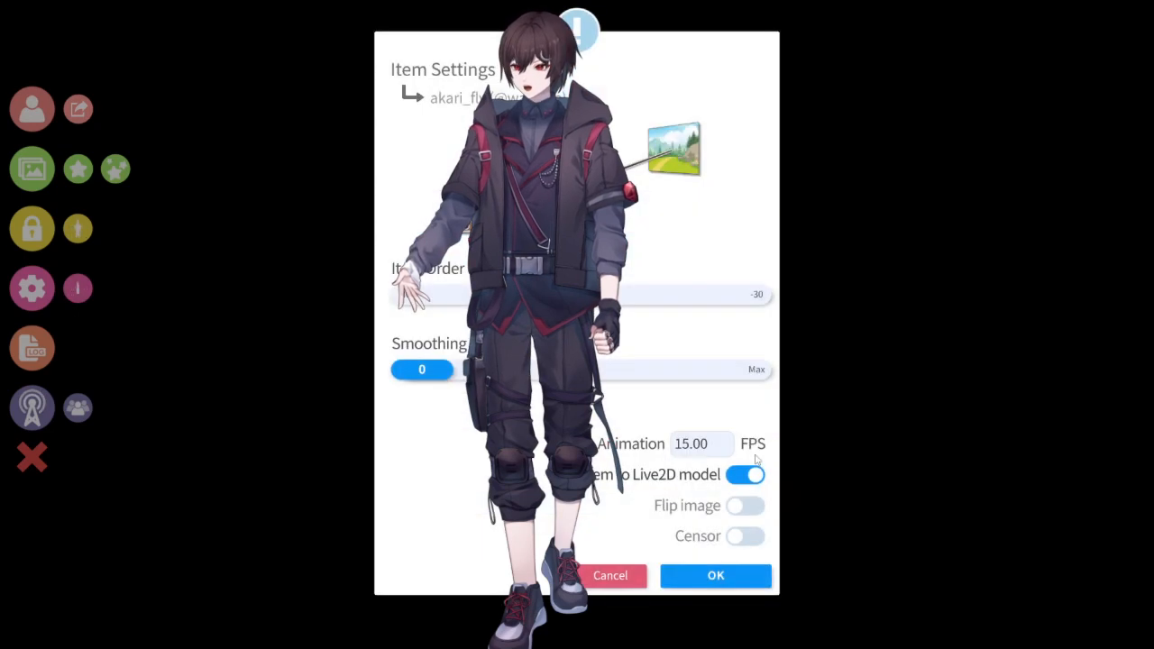
left_click(716, 575)
Step: Place the akari_fly item on the model's head and enlarge the model to an upper-body view
left_click_drag(618, 208, 770, 282)
left_click_drag(537, 217, 595, 315)
scroll(590, 316, "up", 6)
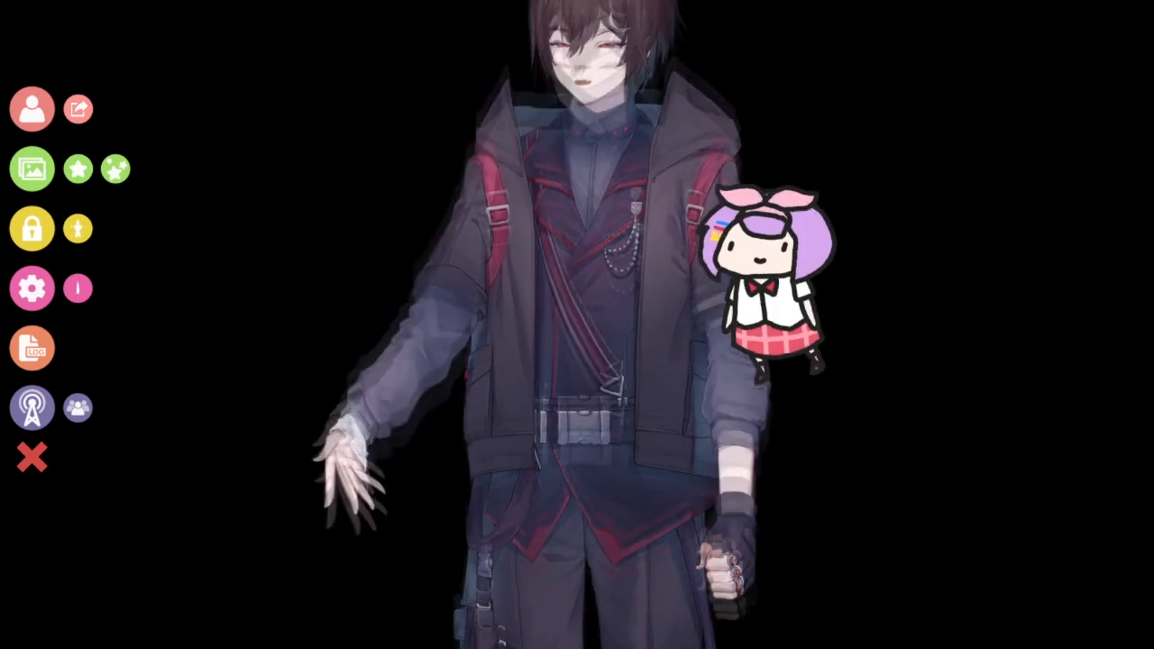
scroll(590, 315, "up", 5)
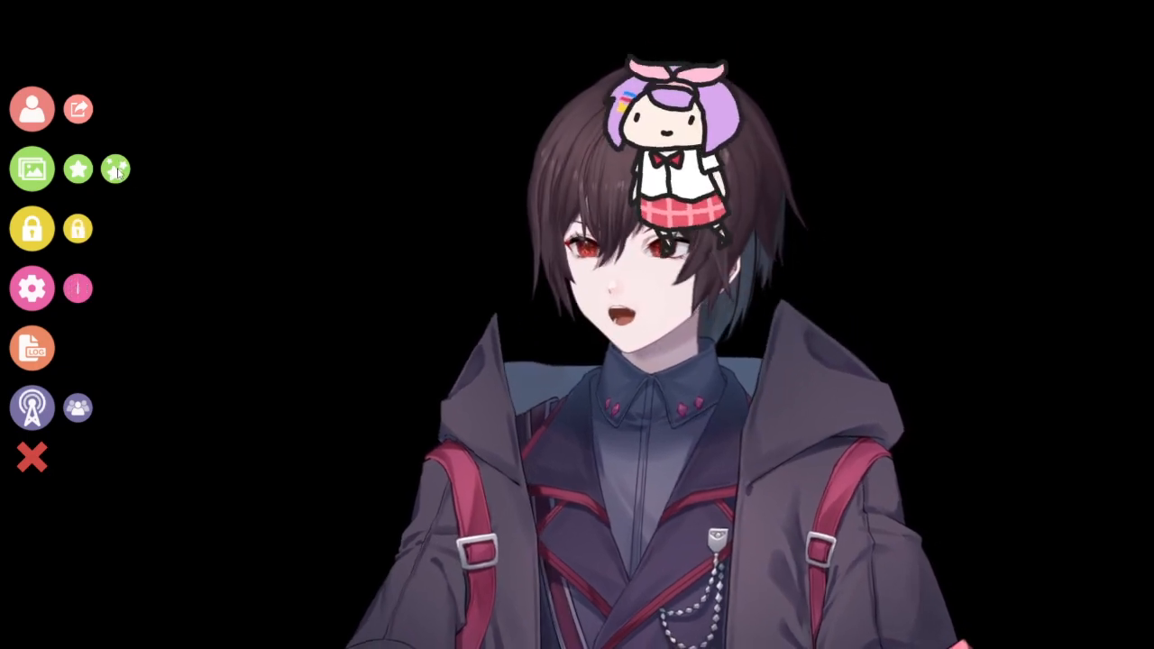
Step: Save the loaded akari_fly item as a new item scene named AAAAAAAAAA
left_click(116, 170)
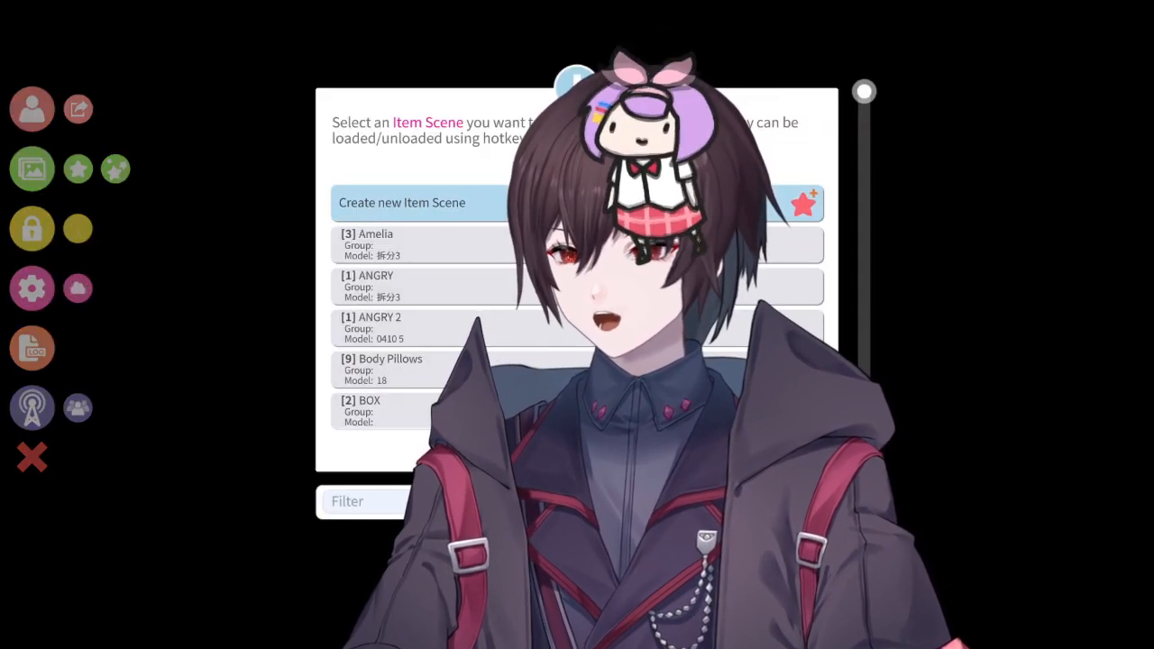
left_click(577, 203)
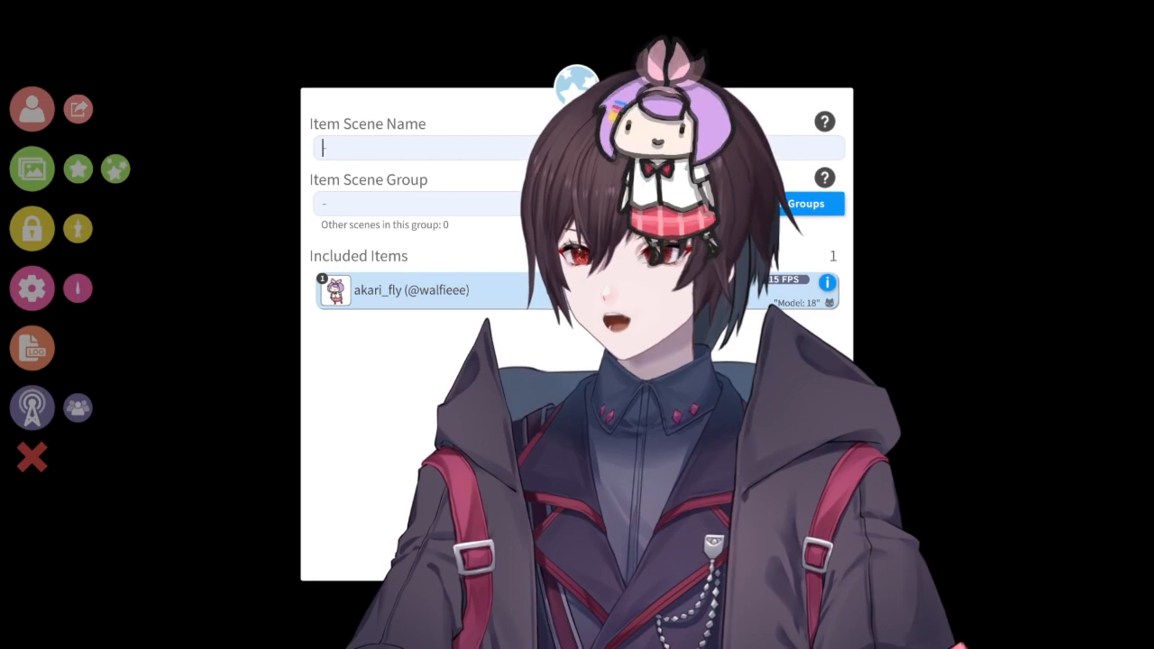
type("AAAAAAAAAA")
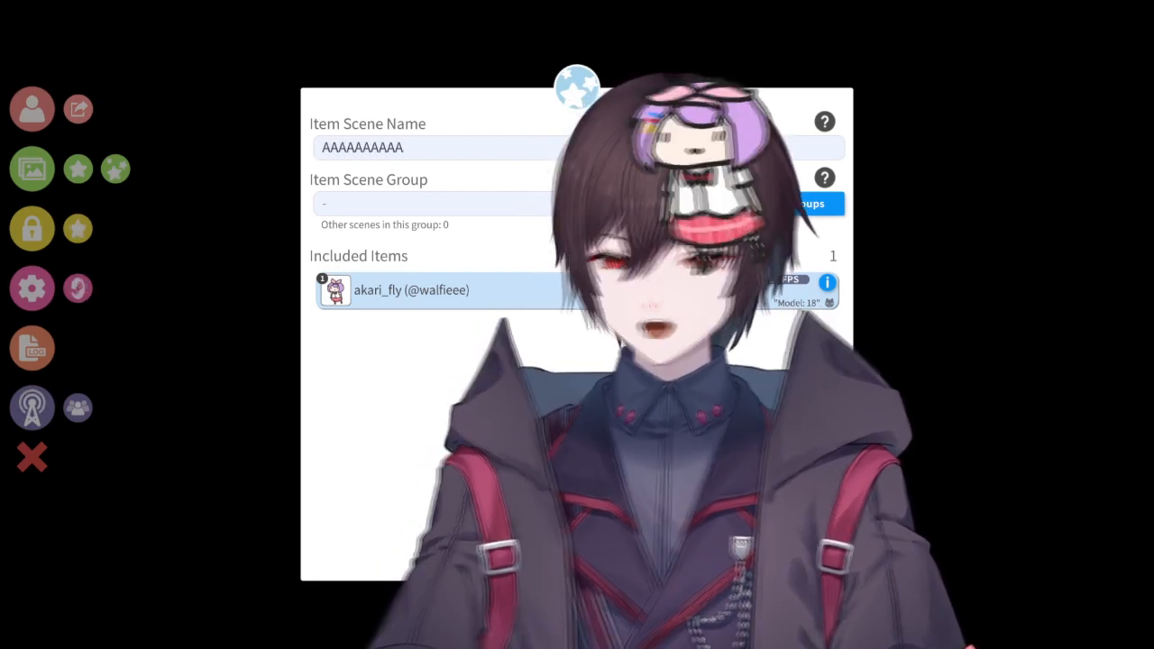
left_click(795, 562)
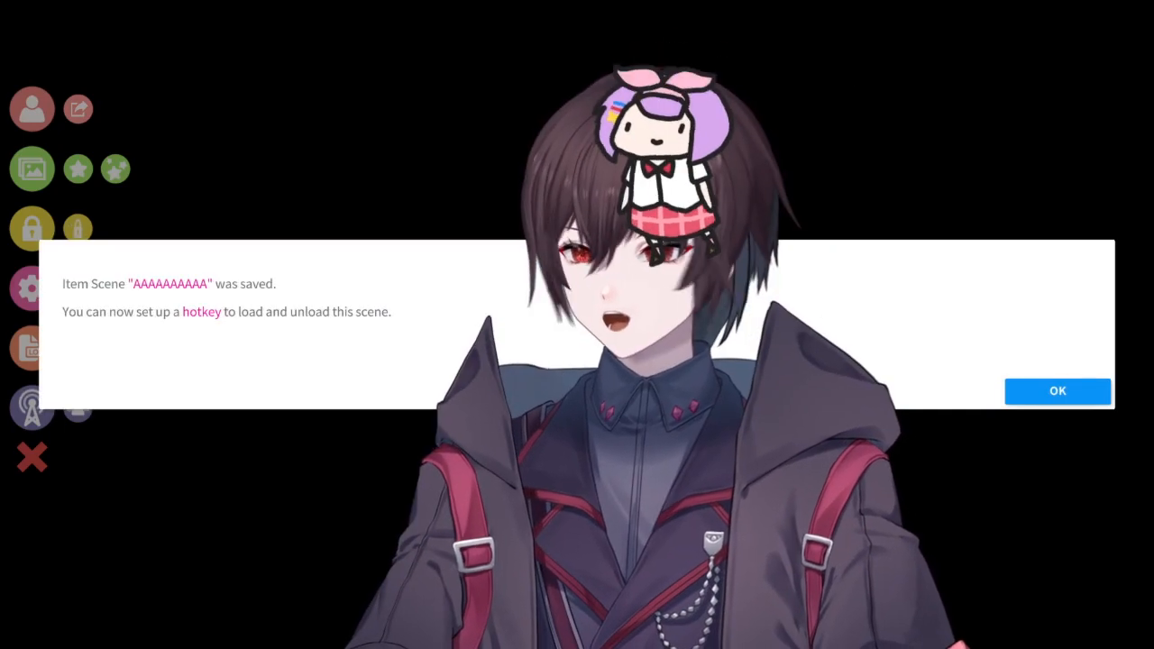
left_click(1057, 393)
Step: Add a new hotkey with the Toggle Item Scene action and assign the item scene AAAAAAAAAA to it
left_click(32, 288)
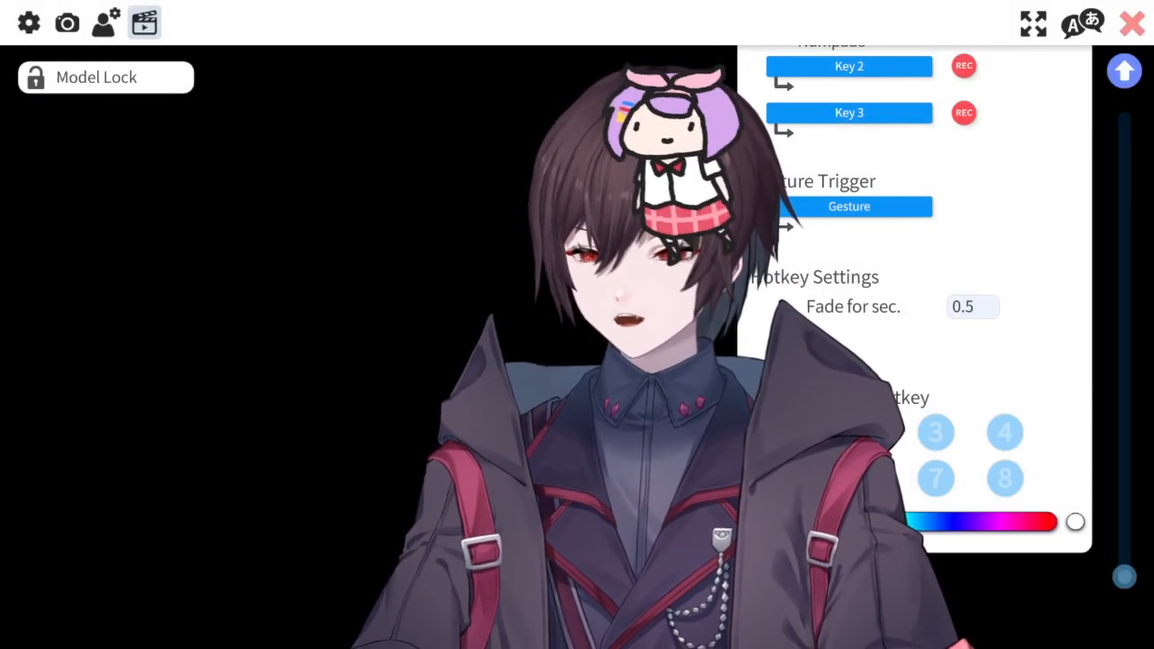
scroll(902, 379, "down", 5)
left_click(849, 205)
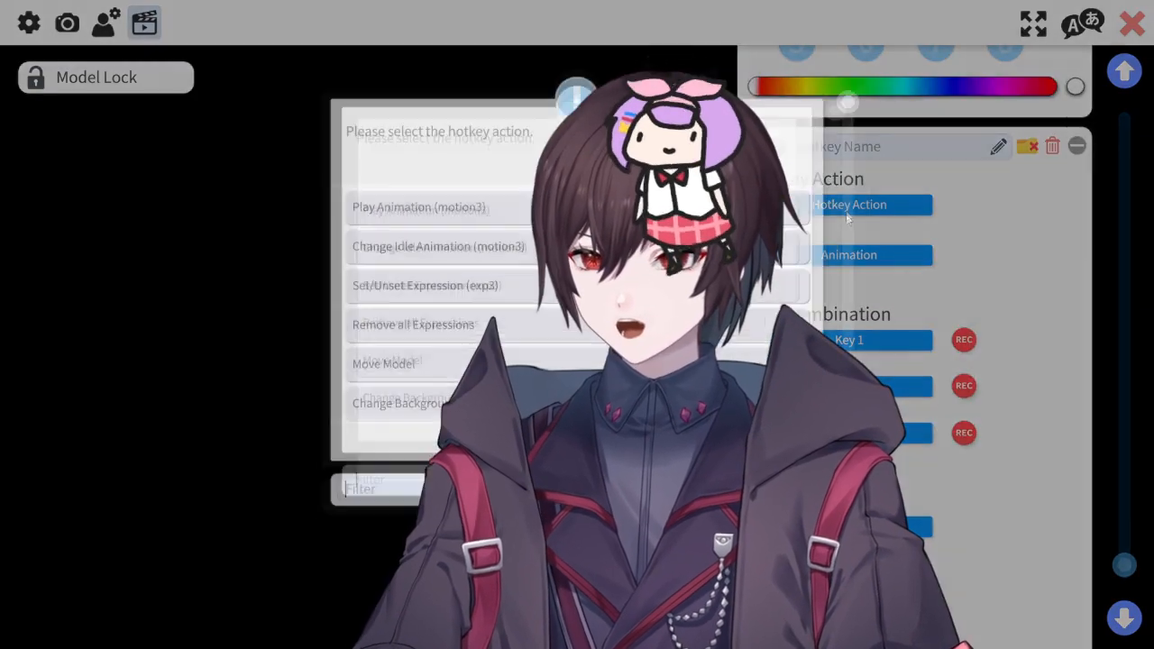
scroll(577, 289, "down", 1)
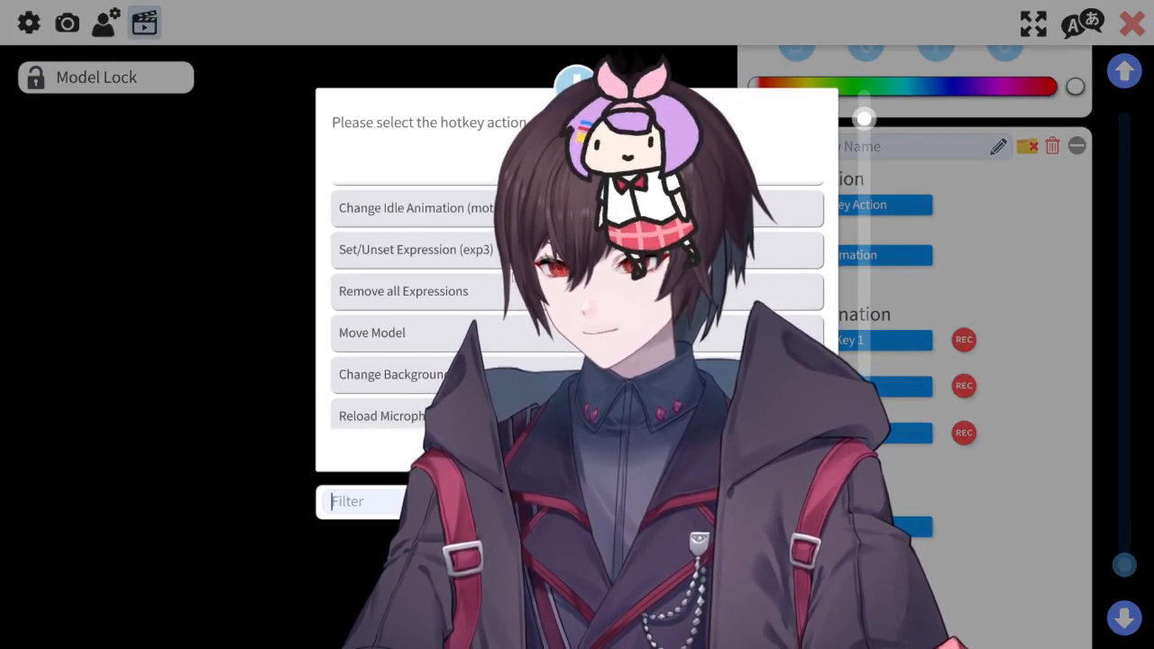
scroll(494, 285, "down", 7)
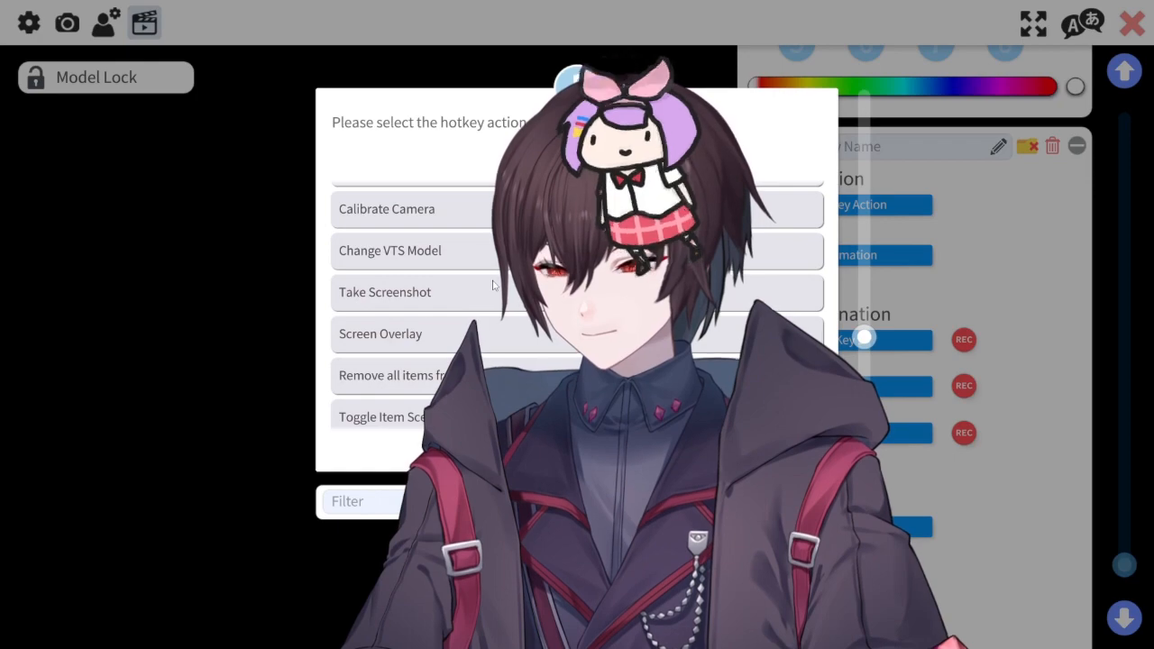
scroll(487, 278, "down", 2)
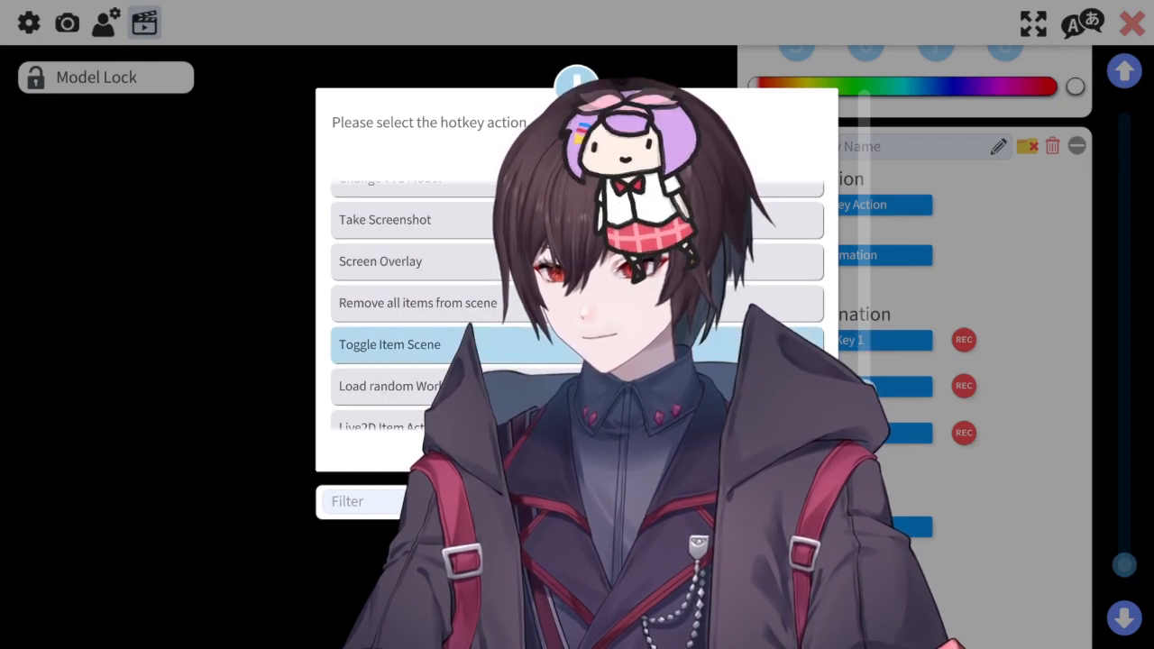
left_click(816, 345)
left_click(848, 256)
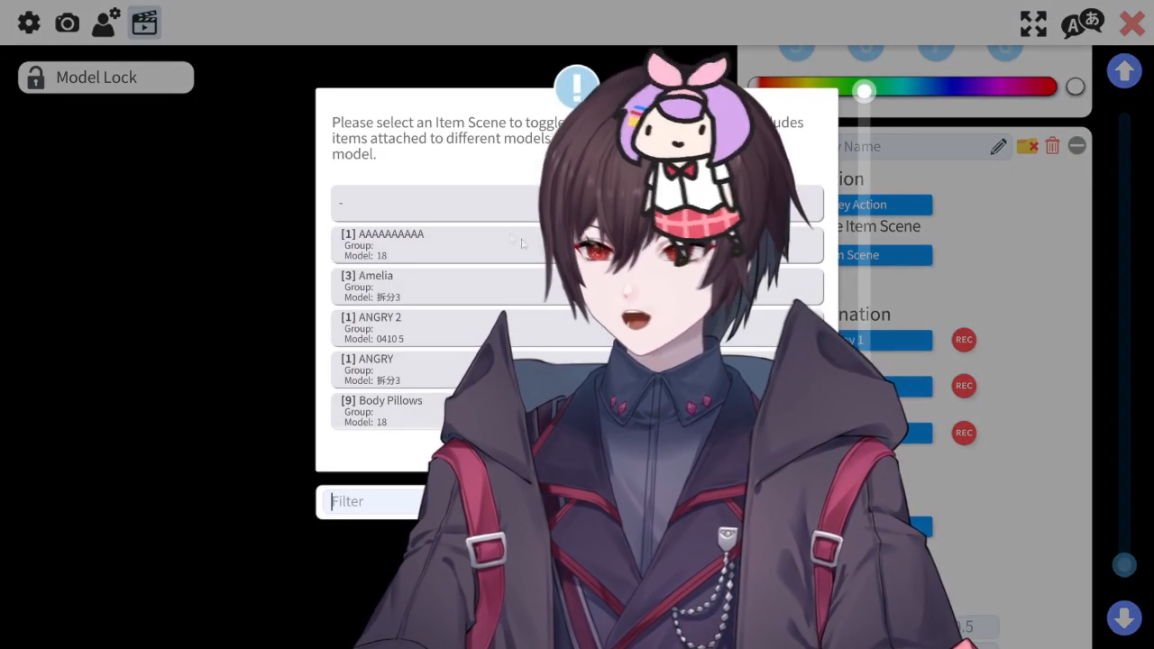
left_click(577, 244)
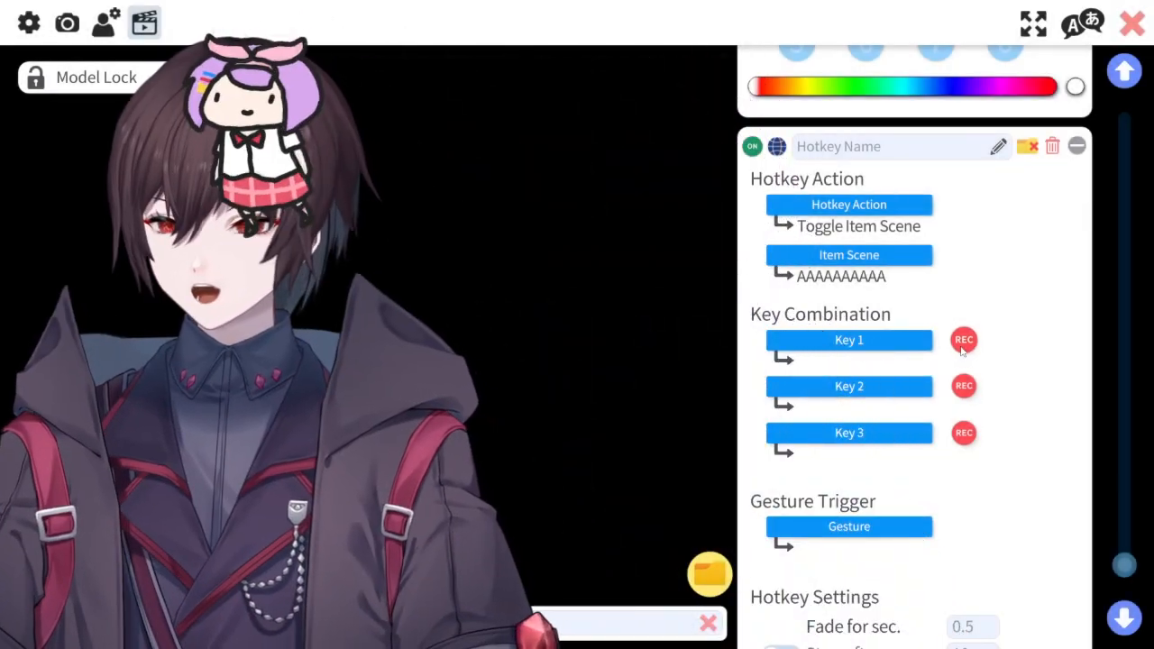
Step: Record Multiply as the item scene hotkey's first key and trigger it to toggle the akari_fly item
left_click(962, 350)
key("KP_Multiply")
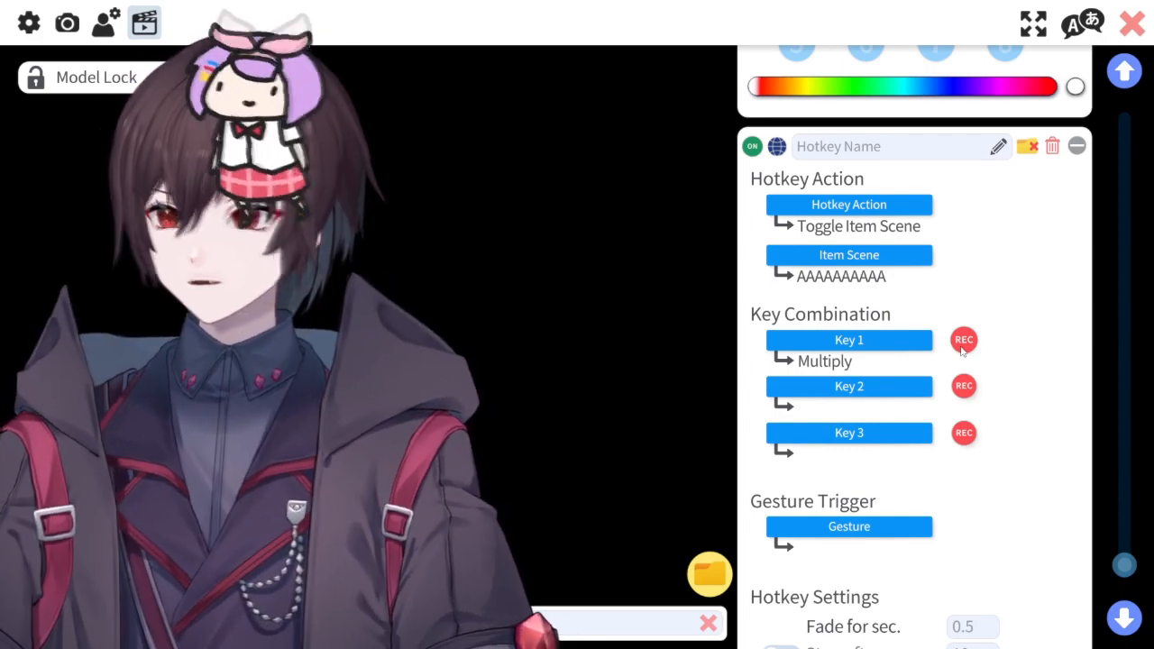
key("KP_Multiply")
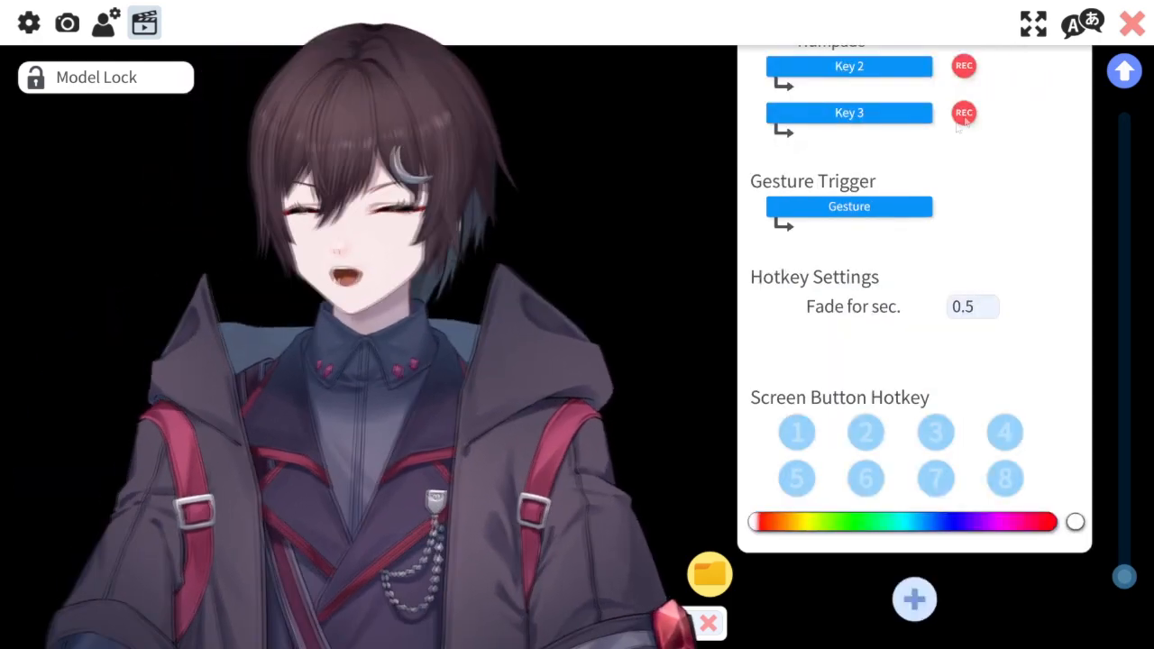
Step: Open the Expression Editor from the hotkey settings and start a new expression
left_click(1135, 26)
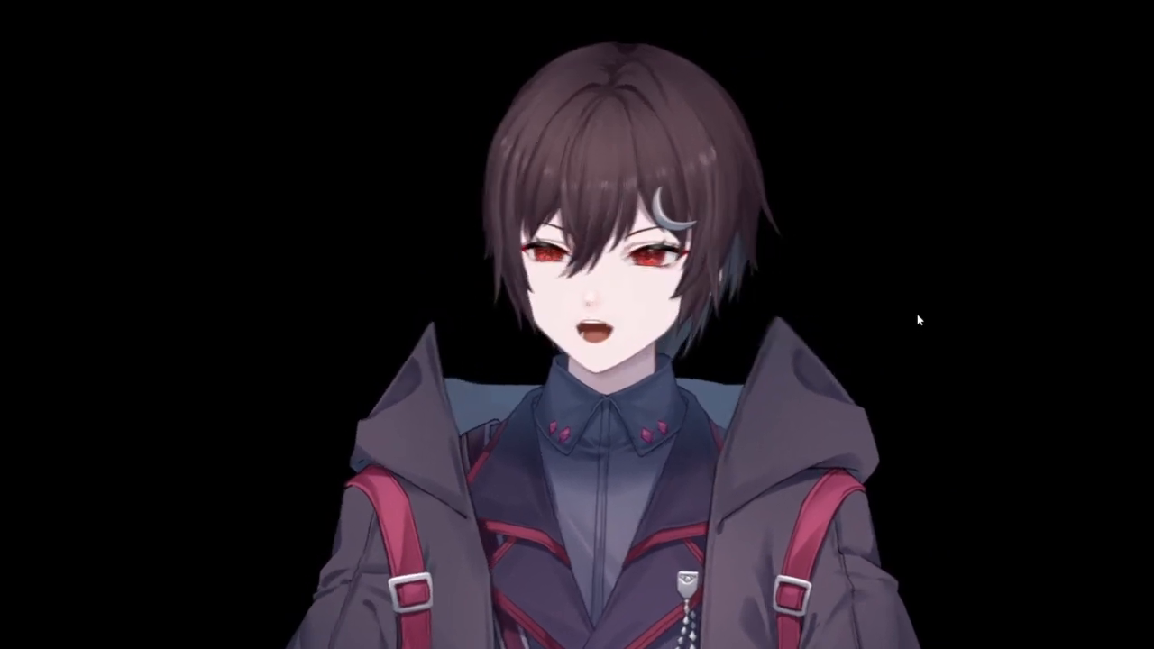
double_click(917, 314)
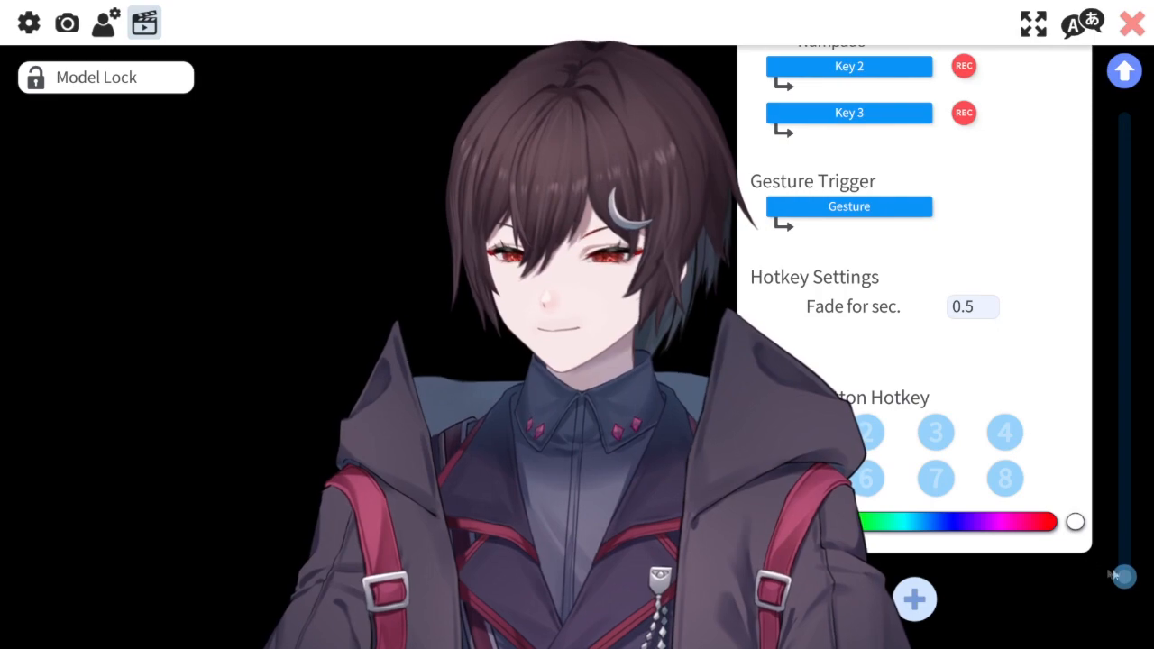
left_click_drag(1124, 577, 1124, 113)
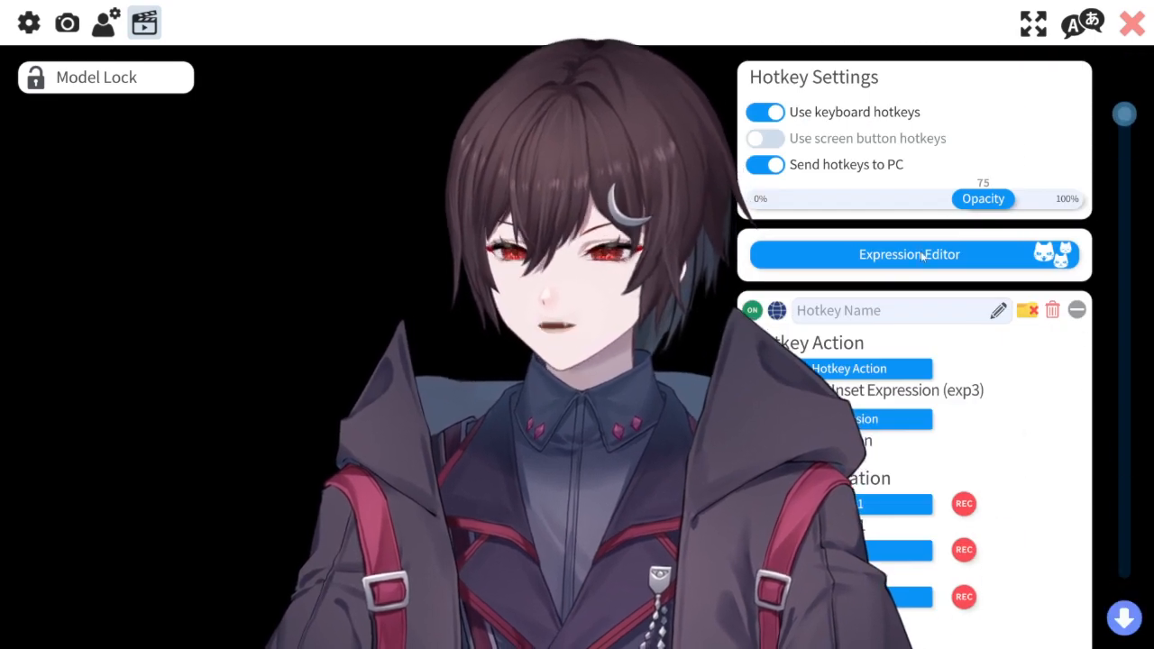
left_click(923, 256)
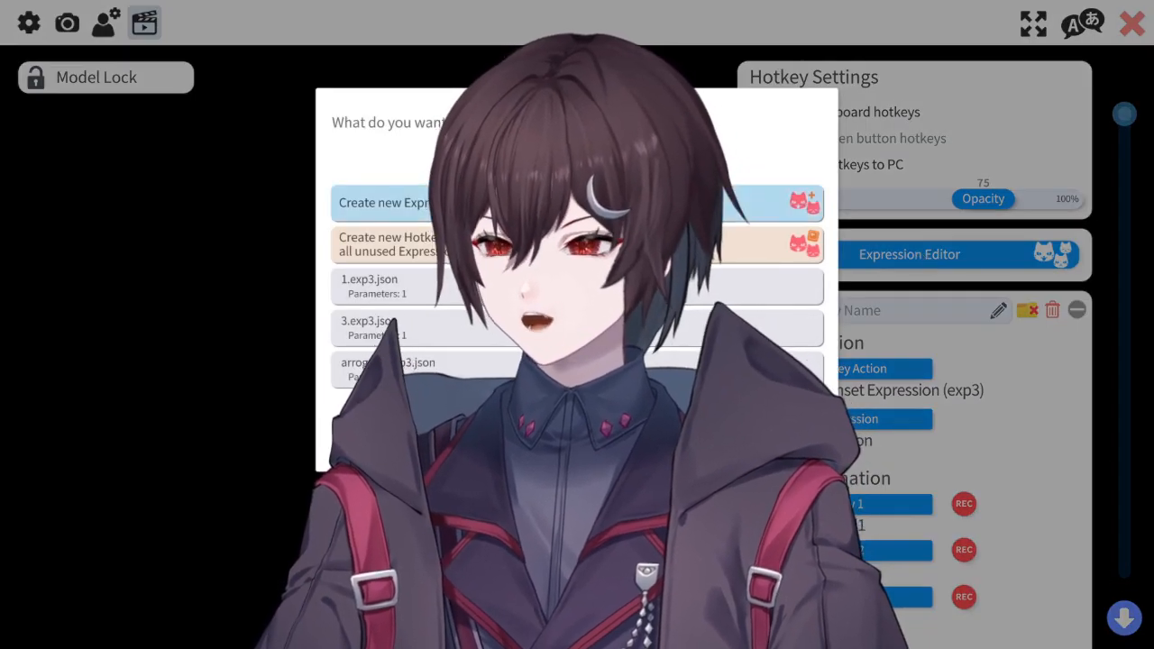
left_click(577, 203)
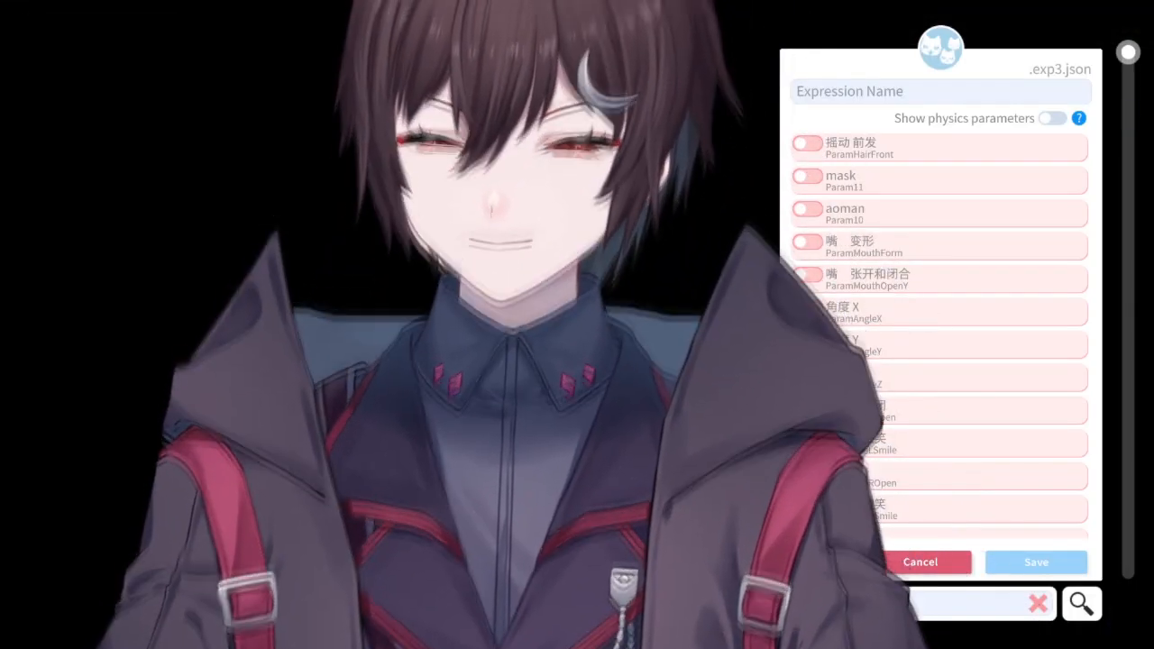
Step: Enable the eyebrow height parameters ParamBrowLY and ParamBrowRY in the new expression and set both to -1
scroll(922, 405, "down", 3)
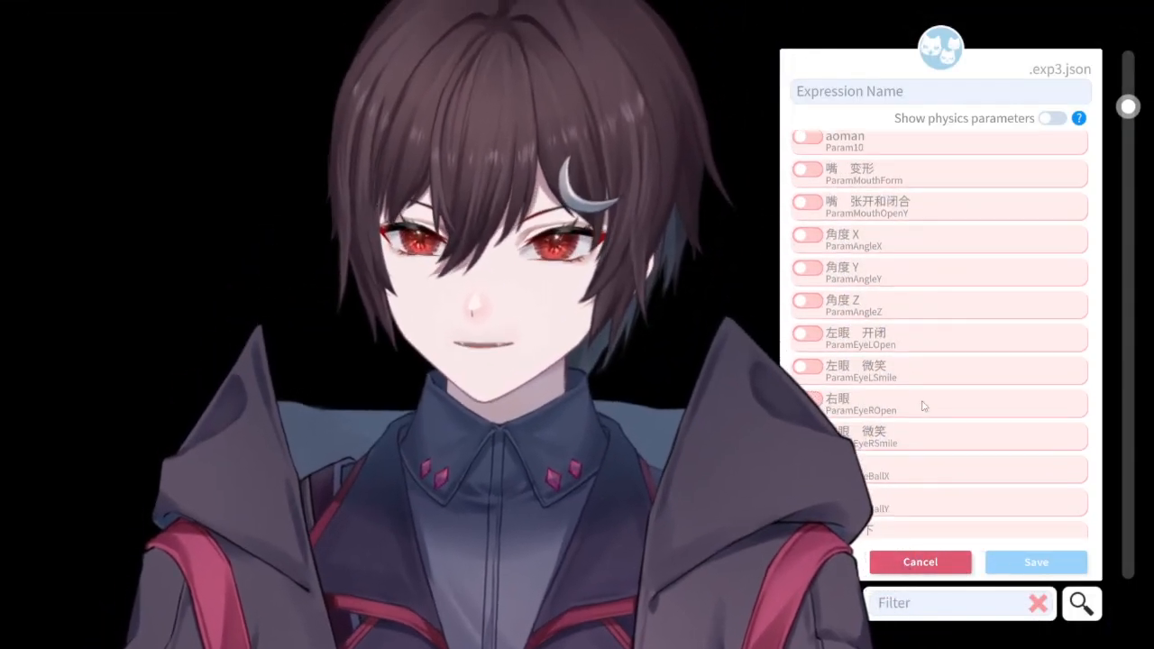
scroll(922, 406, "up", 3)
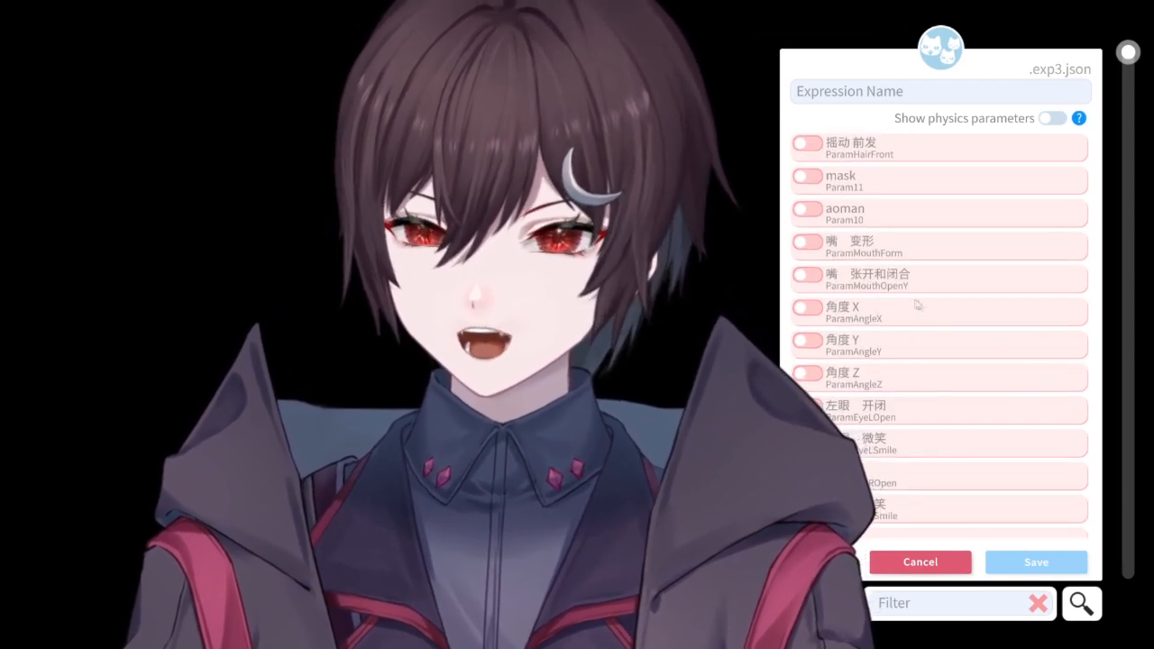
scroll(911, 341, "down", 5)
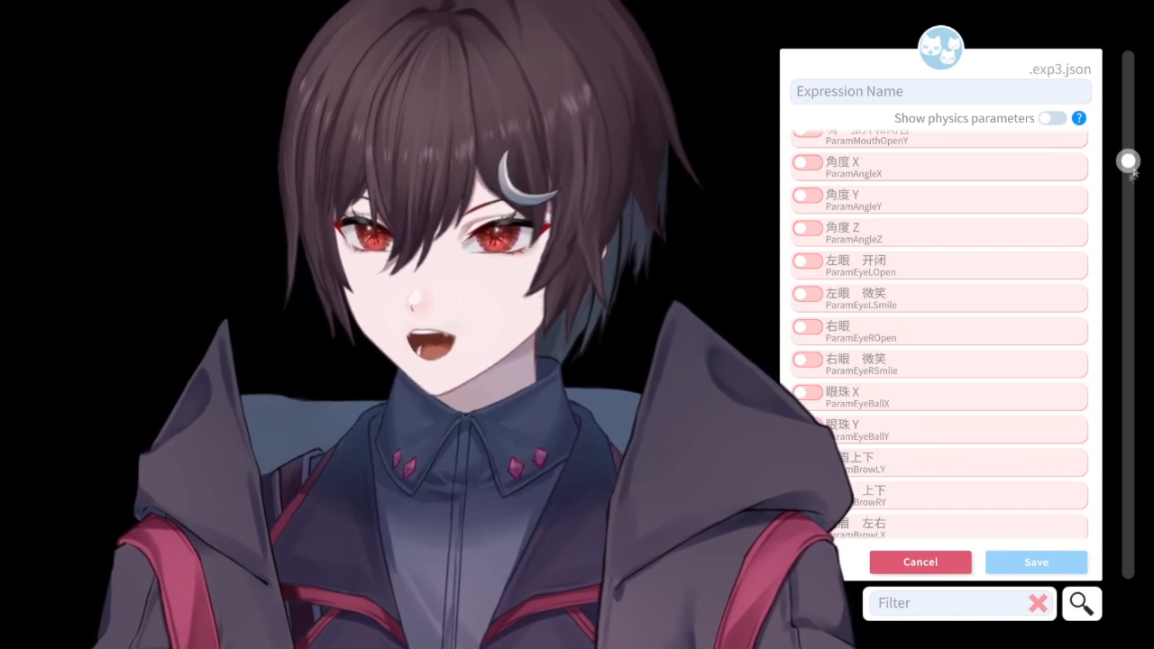
scroll(1128, 180, "down", 1)
scroll(879, 391, "down", 2)
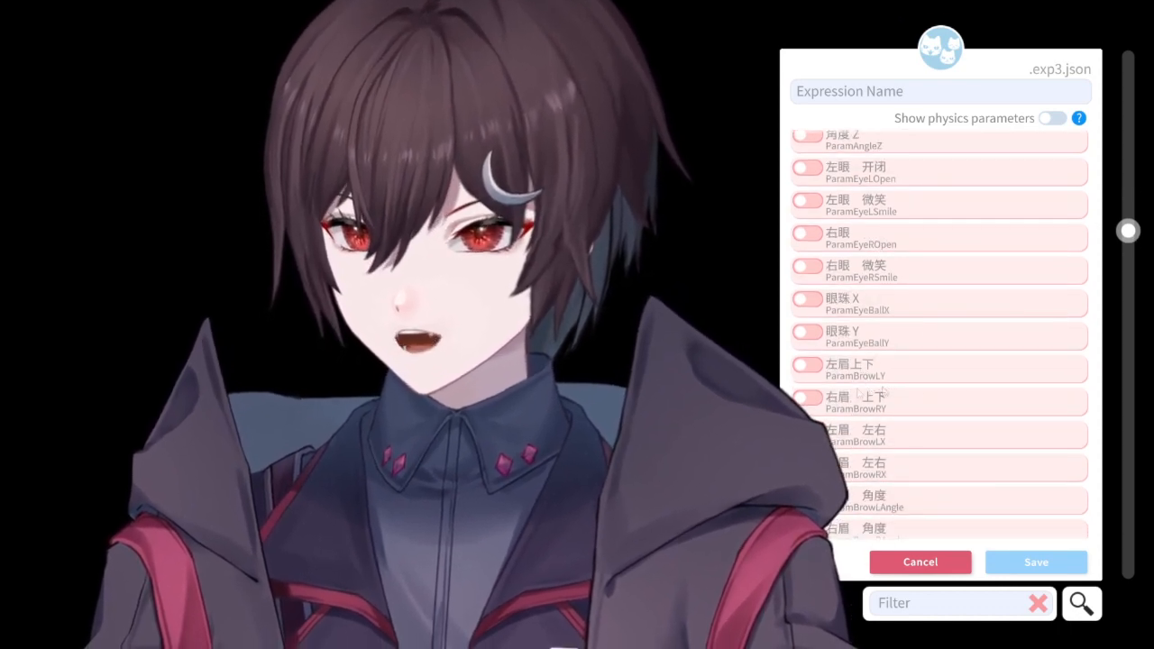
scroll(888, 388, "down", 4)
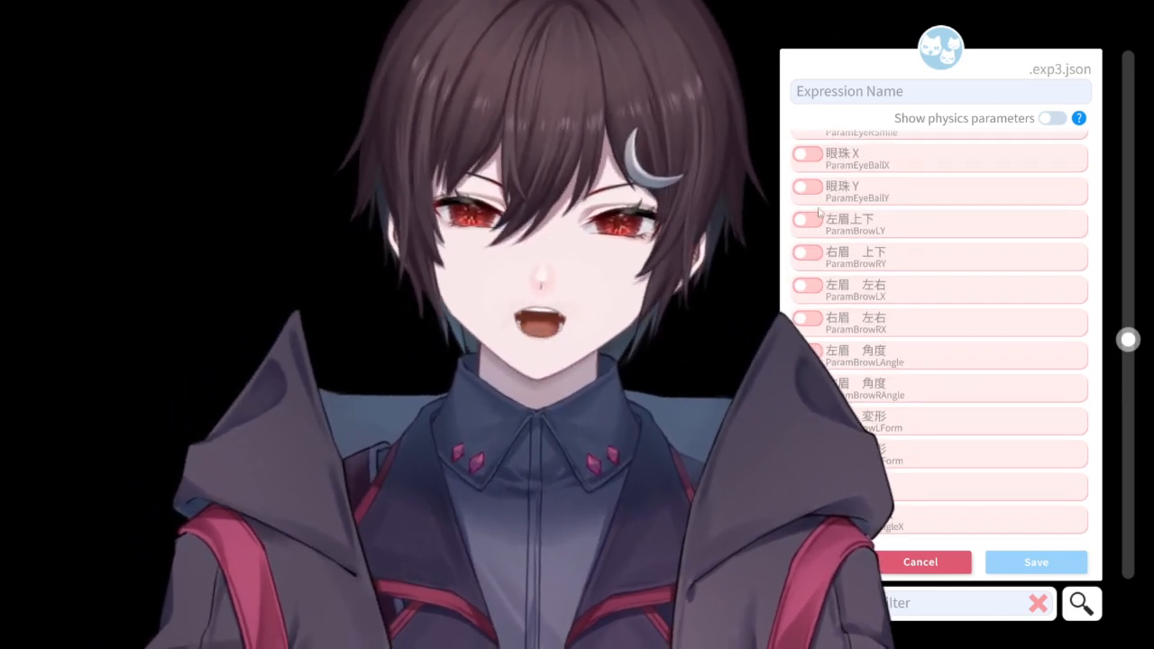
scroll(819, 212, "up", 2)
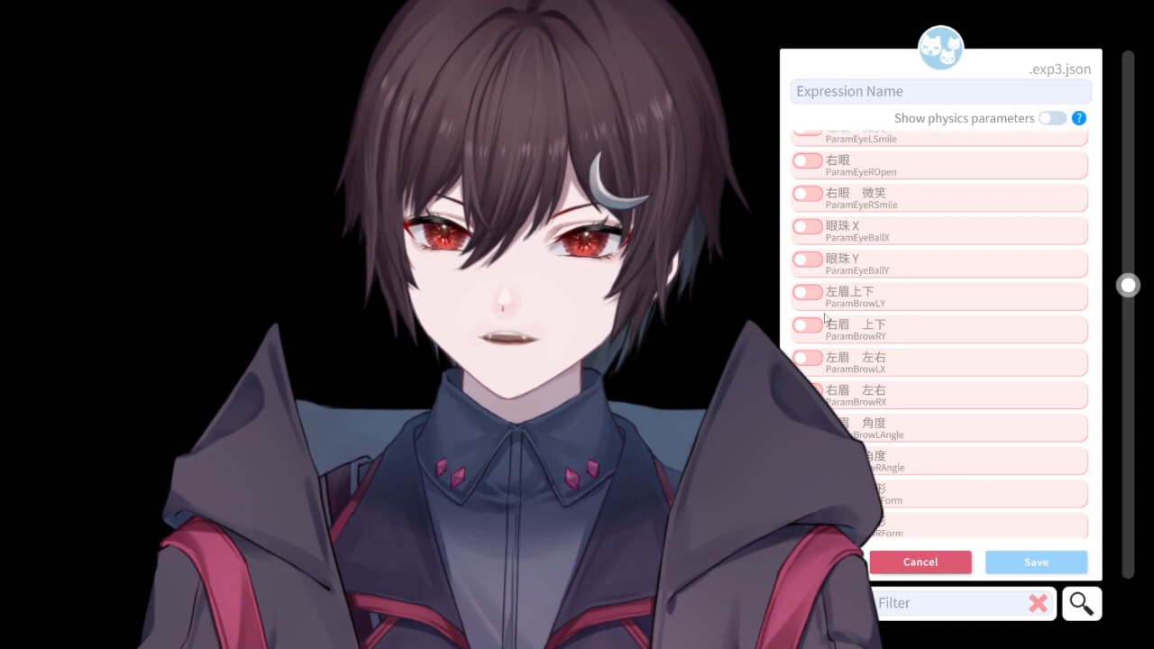
left_click(808, 292)
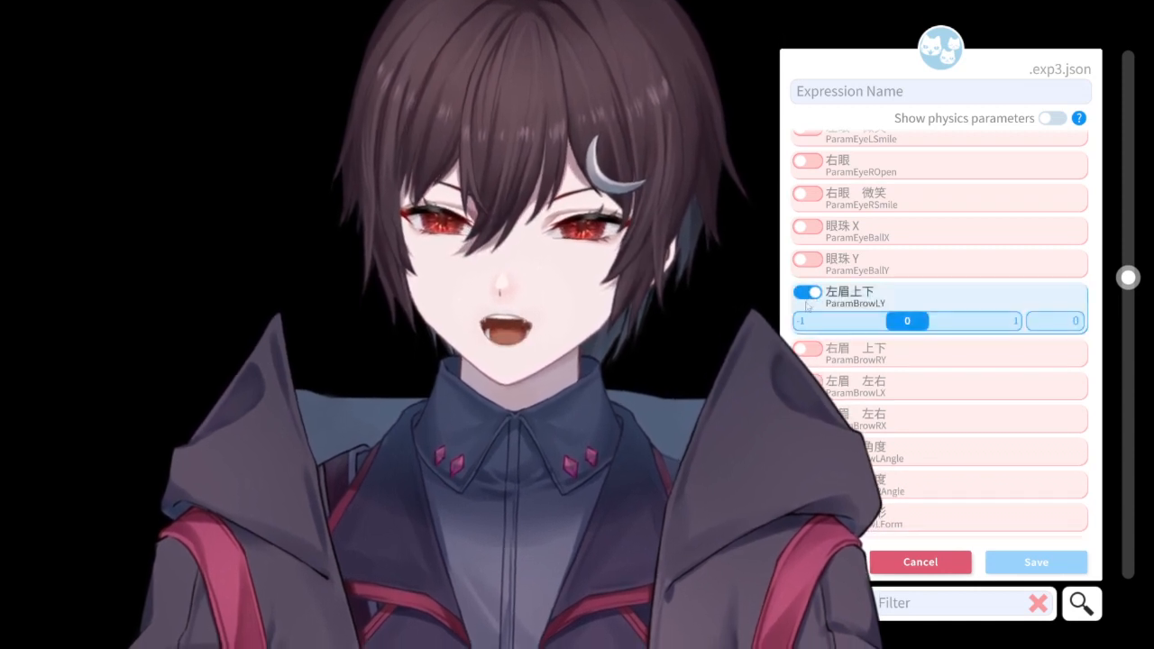
left_click_drag(910, 327, 832, 341)
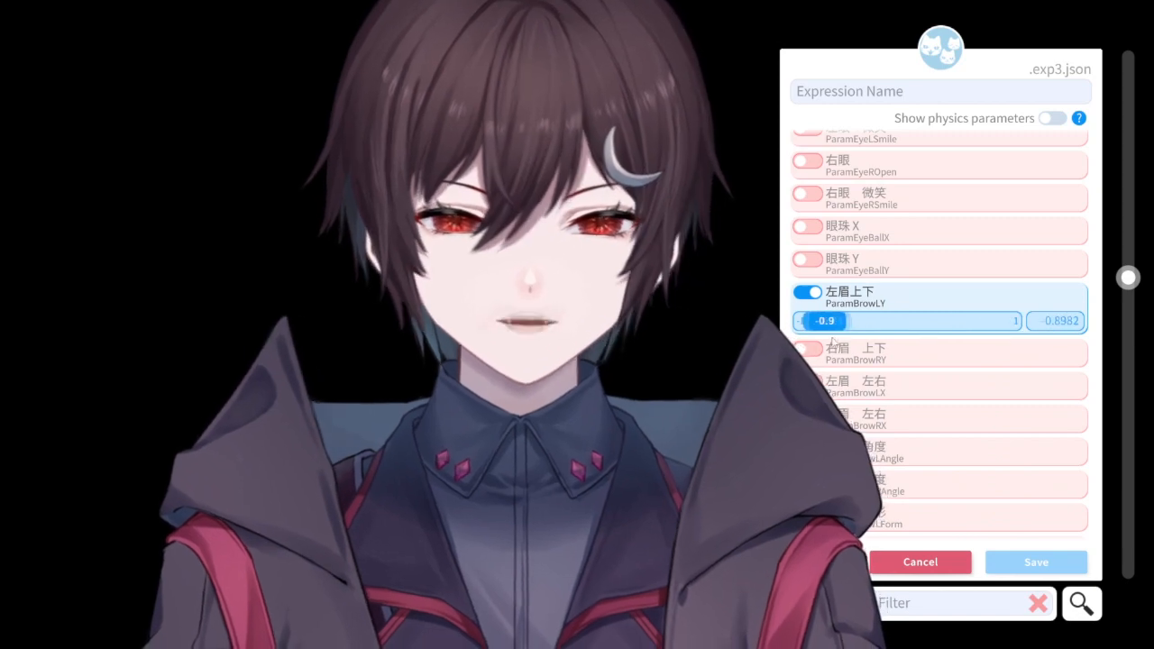
left_click(807, 358)
left_click_drag(912, 379, 669, 369)
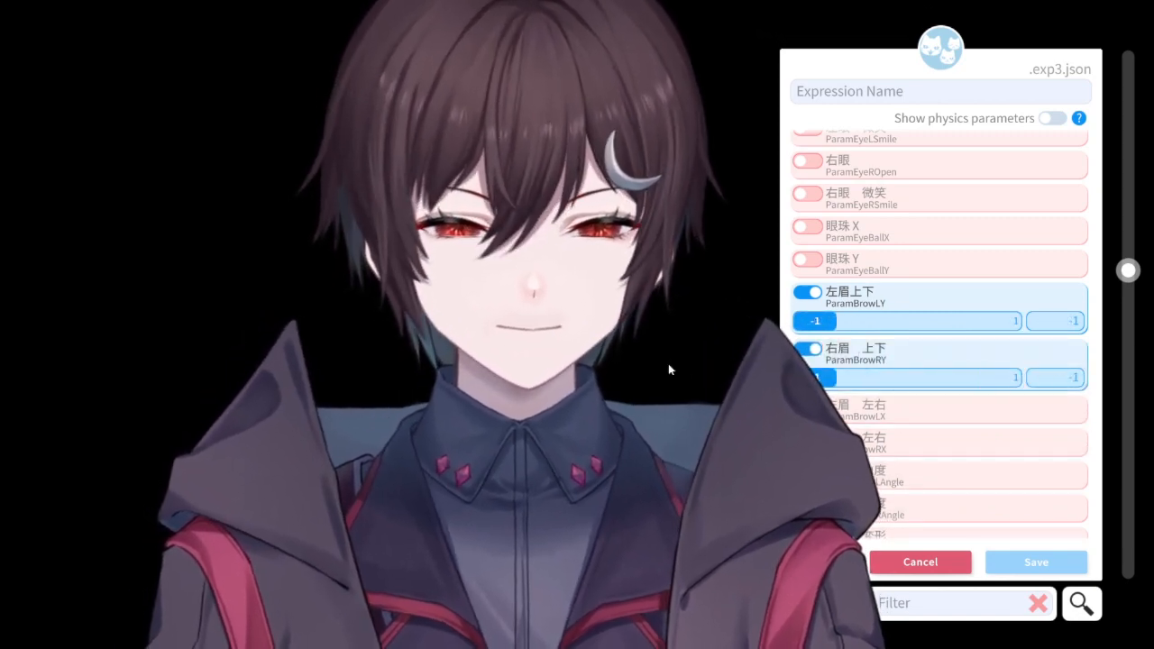
Step: Try ParamMouthForm at 0 and about 0.21, and disable the parameter again
scroll(879, 422, "down", 5)
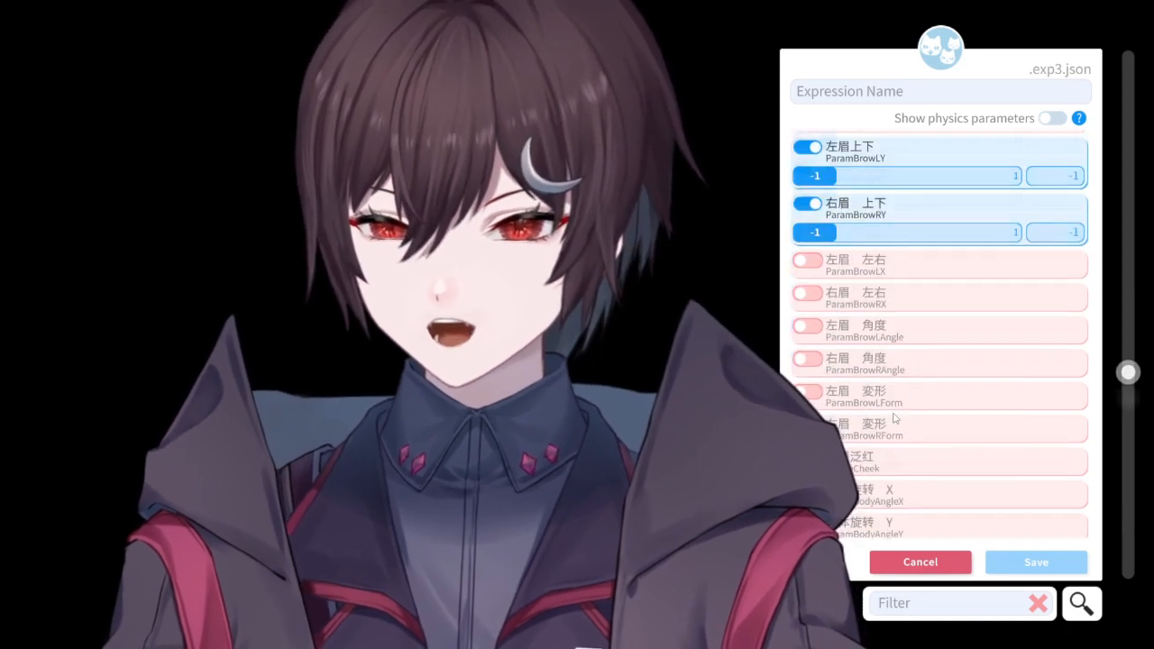
scroll(888, 380, "down", 5)
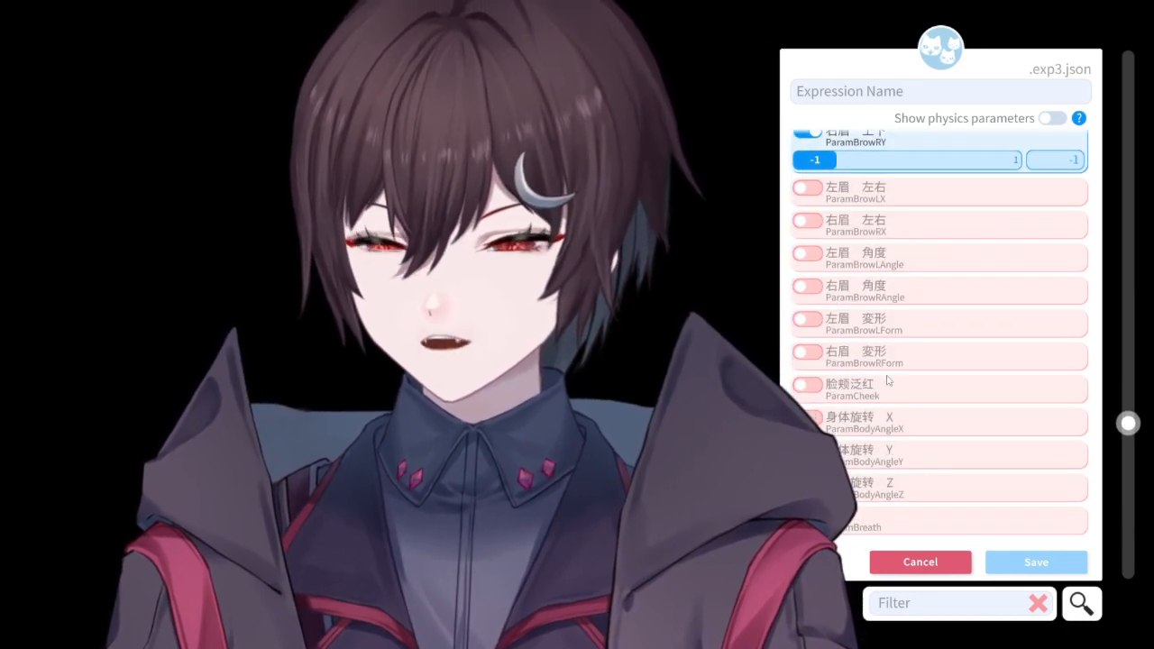
scroll(888, 381, "up", 10)
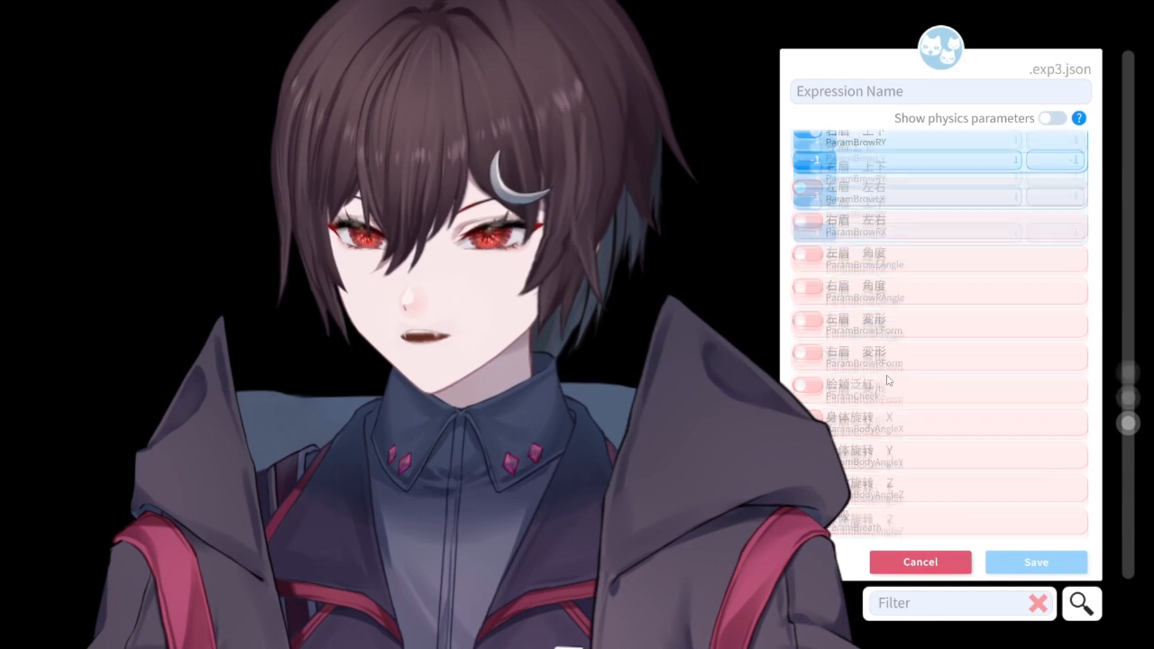
scroll(888, 381, "up", 3)
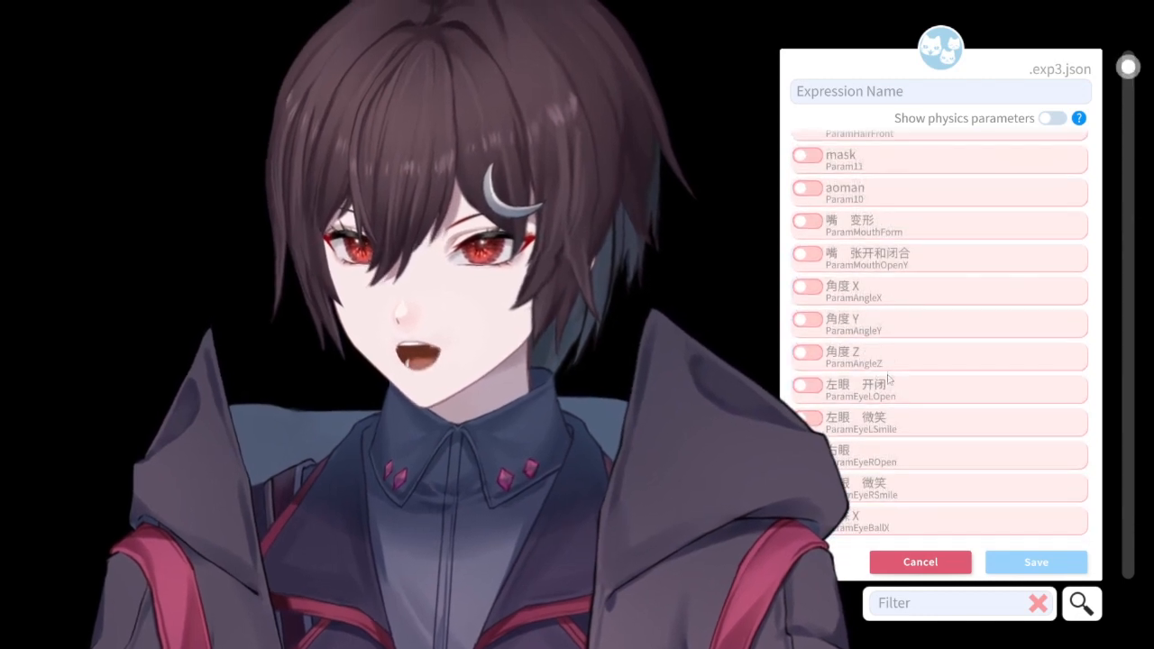
left_click(806, 221)
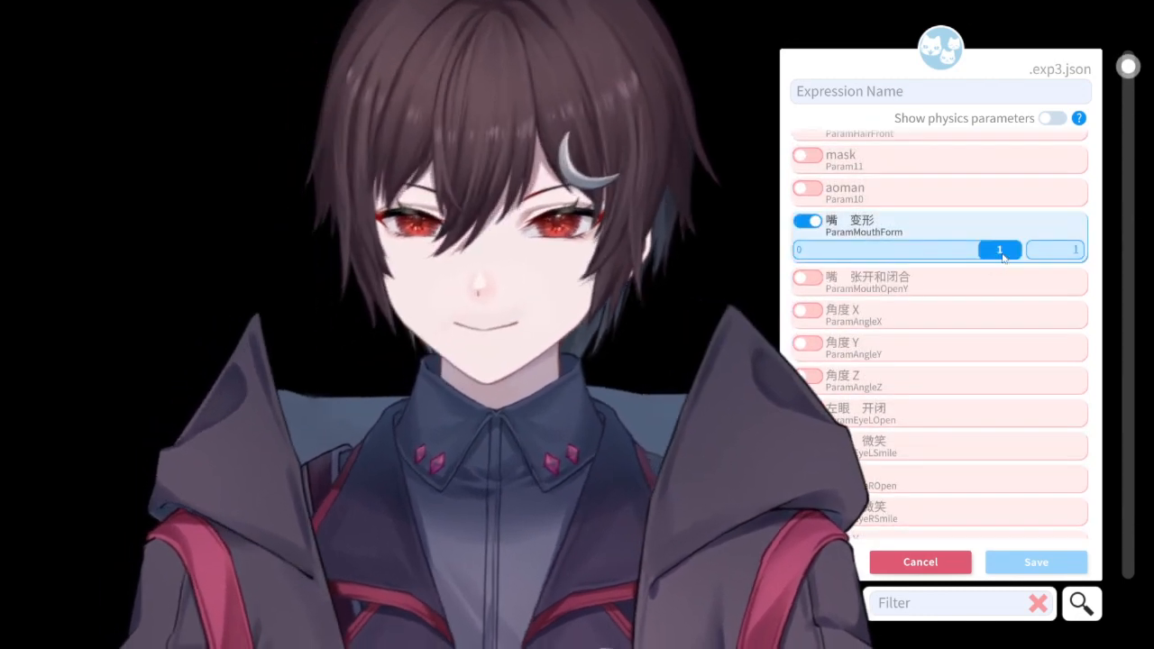
left_click_drag(1000, 256, 795, 269)
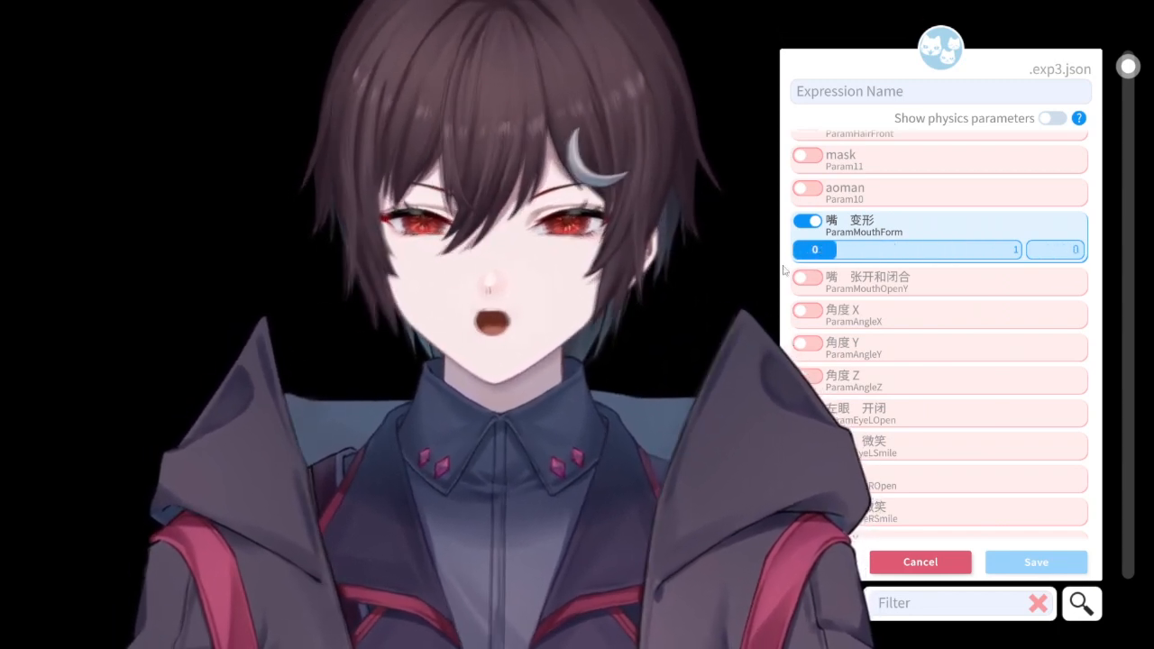
left_click_drag(801, 269, 848, 276)
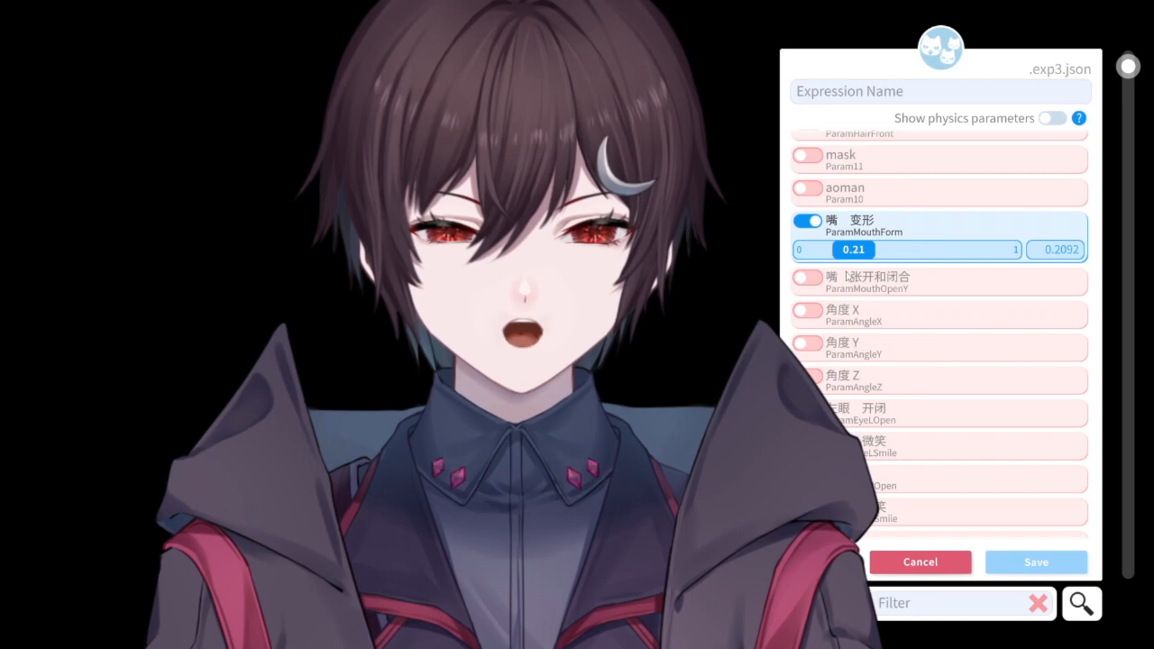
left_click_drag(875, 252, 776, 226)
left_click(805, 223)
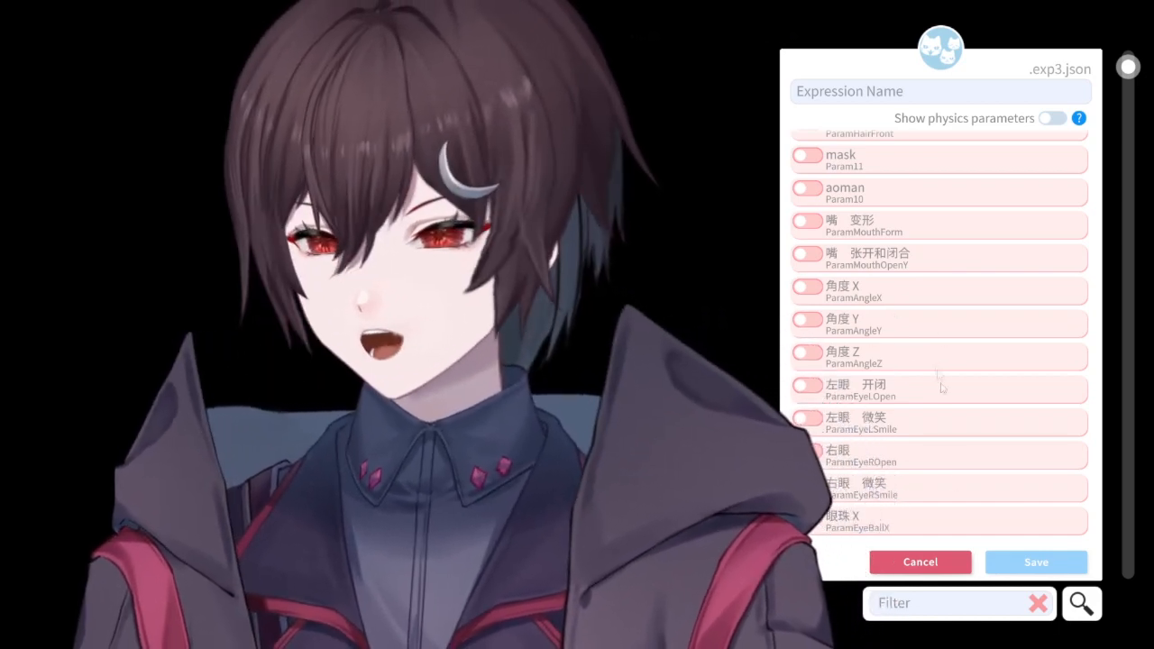
Step: Enable ParamEyeLOpen in the expression and set it to 0 to keep the left eye closed
left_click(848, 397)
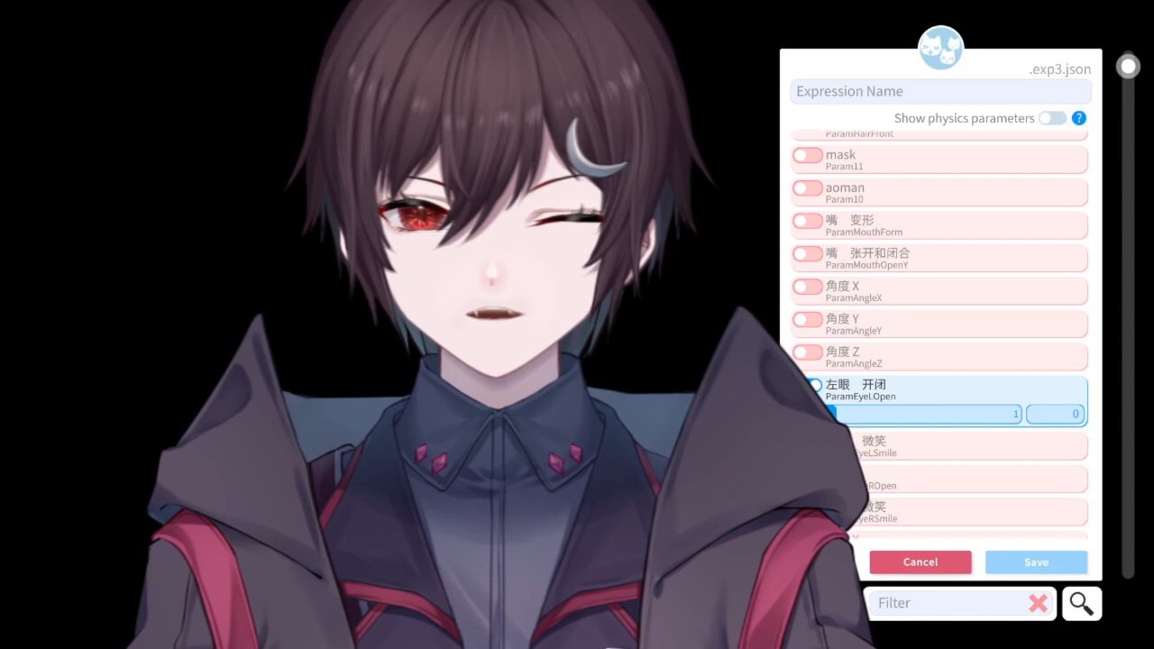
left_click(817, 389)
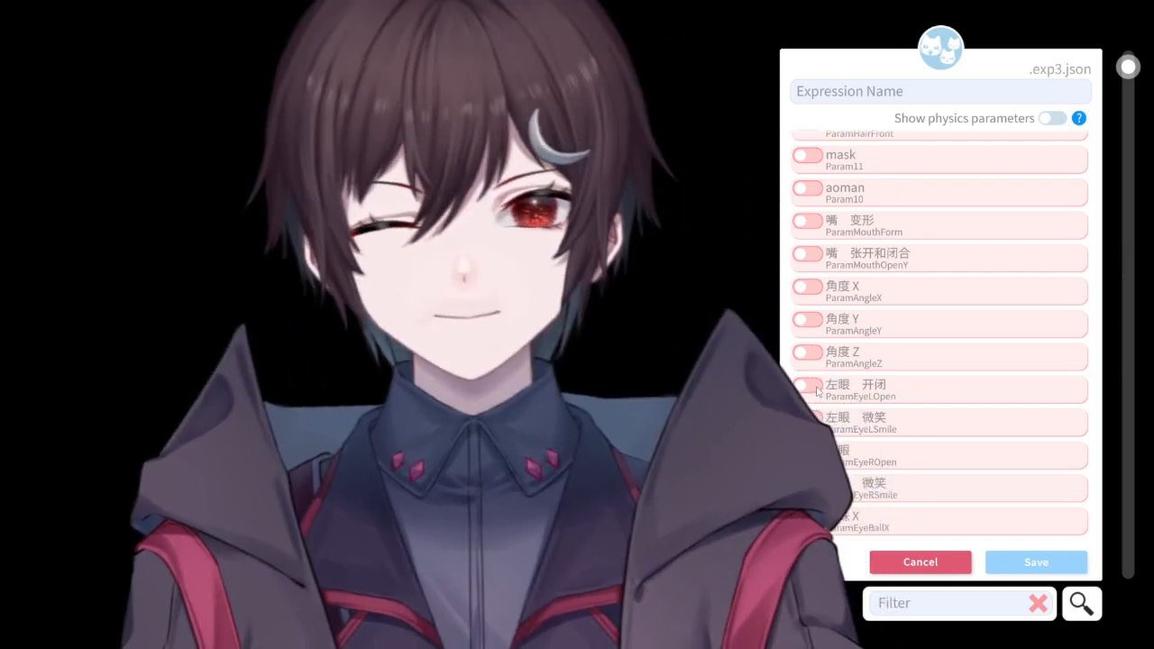
left_click(816, 387)
left_click_drag(986, 416, 830, 416)
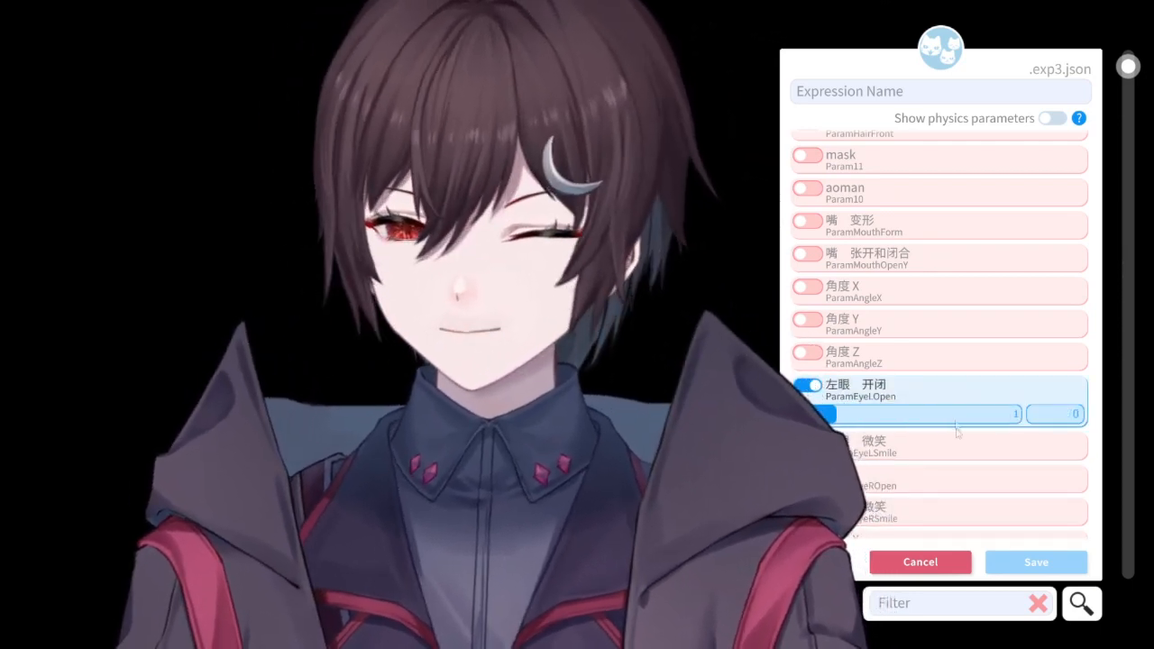
Step: Name the new expression wink and save it
scroll(1046, 314, "up", 1)
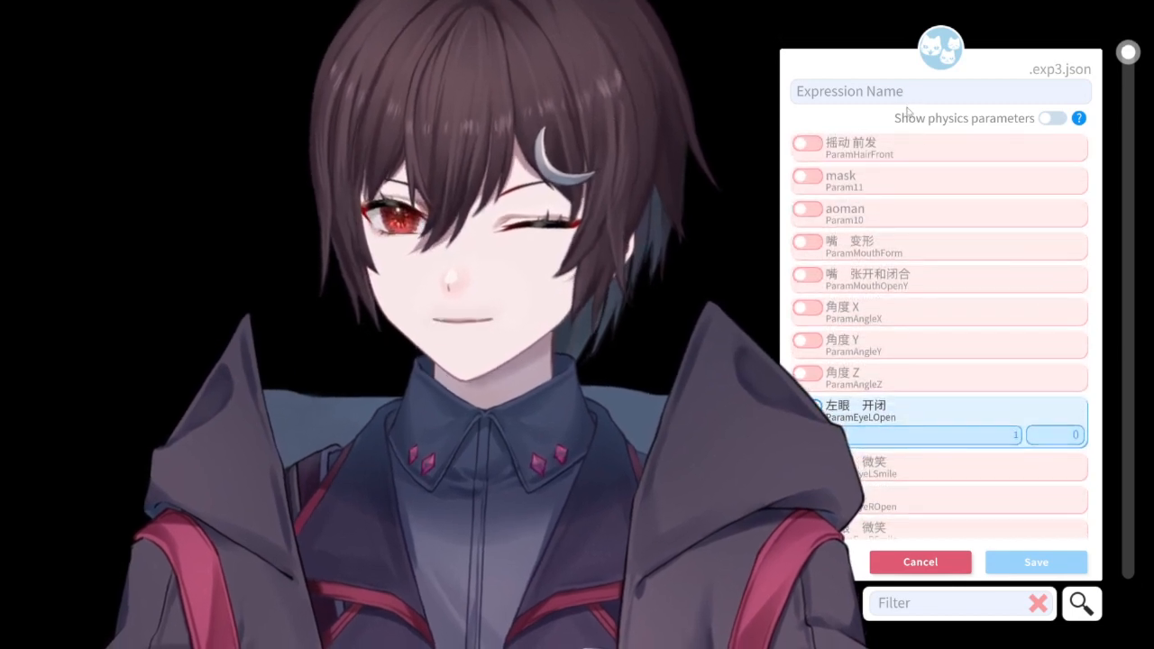
type("wink")
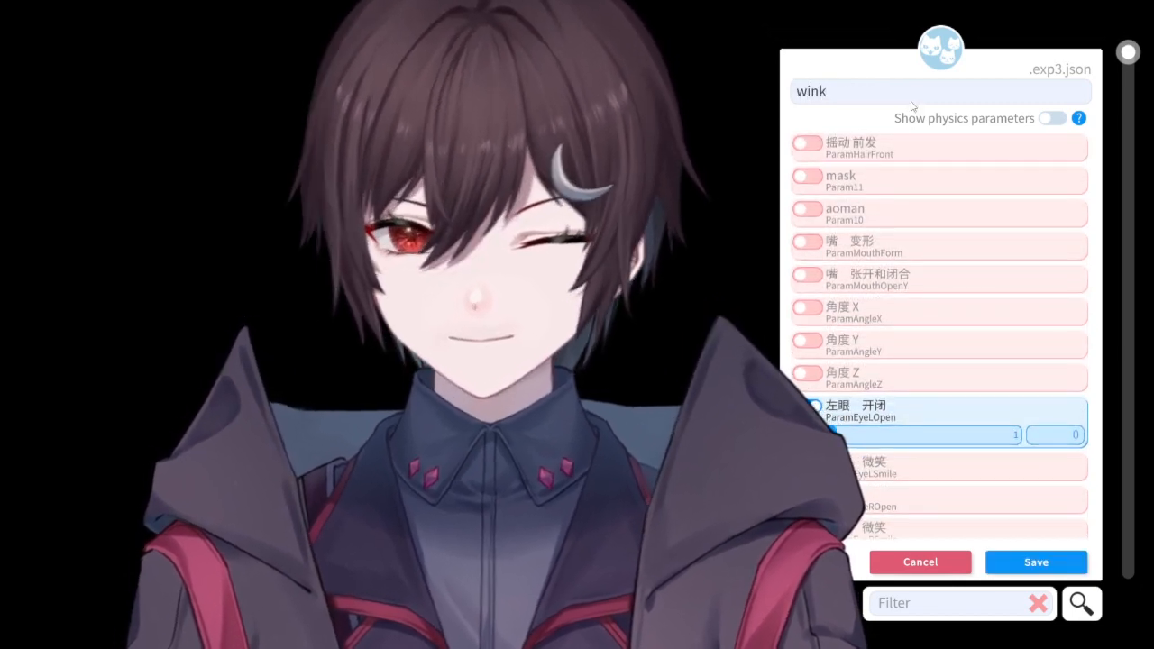
left_click(1060, 566)
left_click(848, 260)
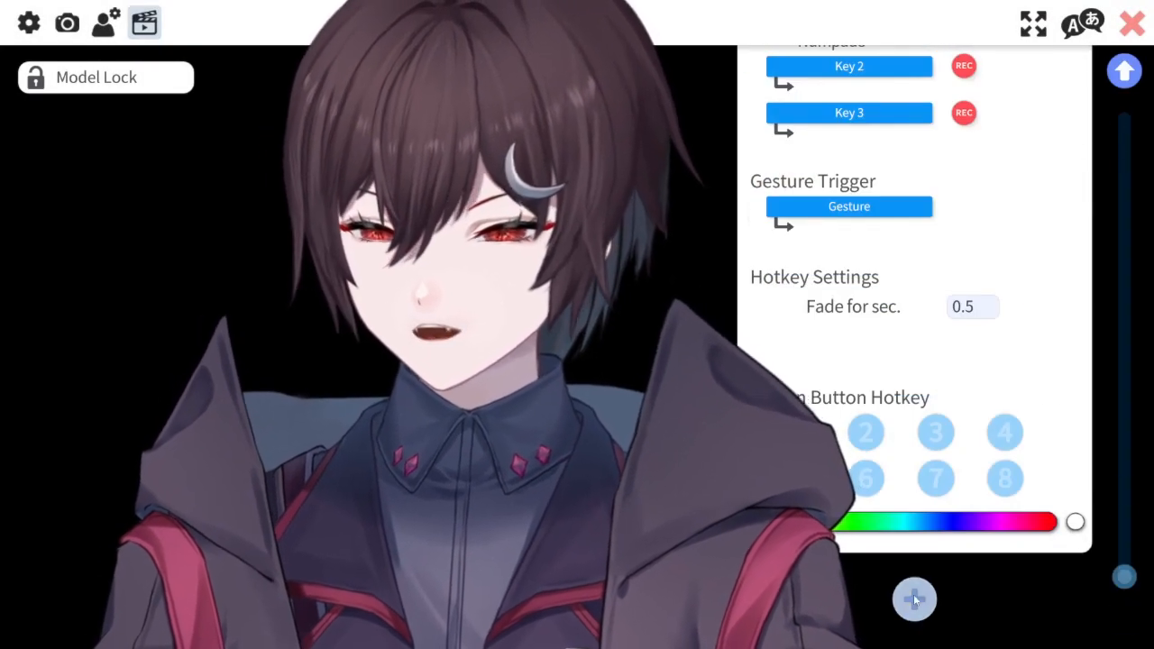
Step: Add a hotkey named wink with the Set/Unset Expression (exp3) action and assign wink.exp3.json to it
left_click(913, 599)
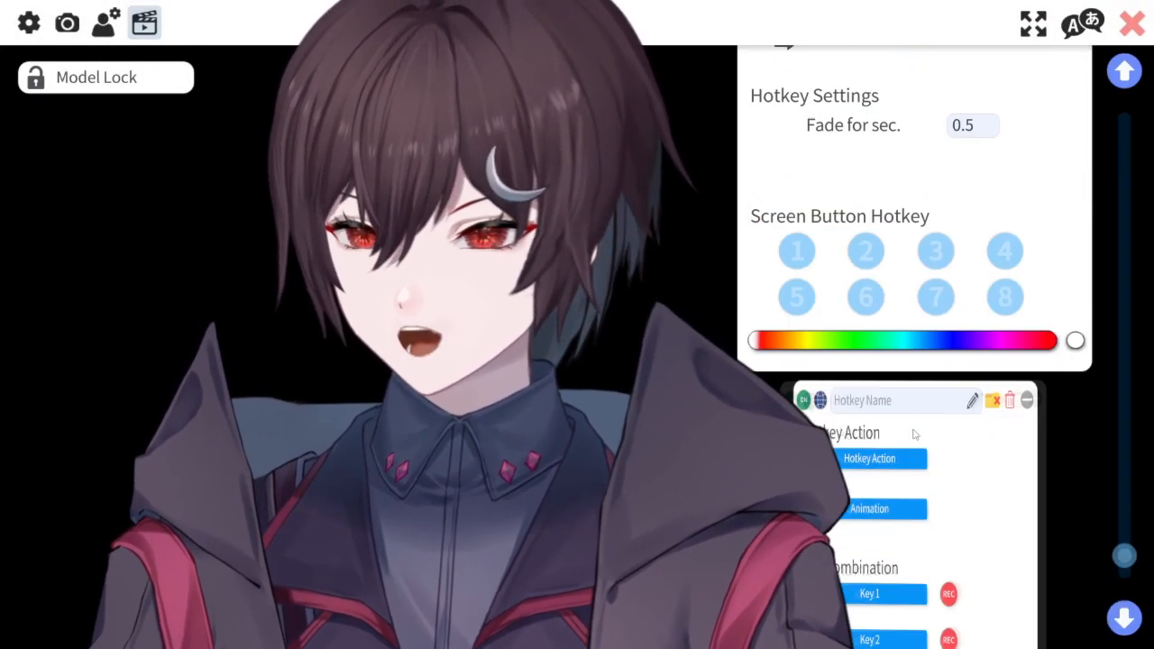
left_click(994, 260)
scroll(993, 260, "down", 1)
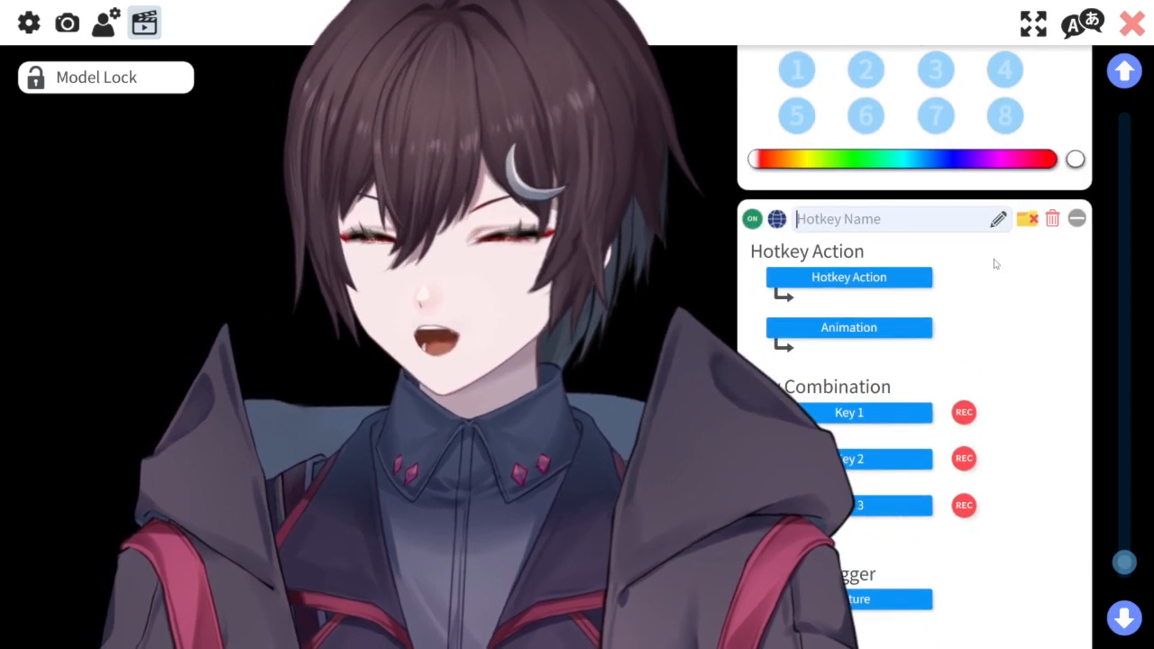
left_click(918, 282)
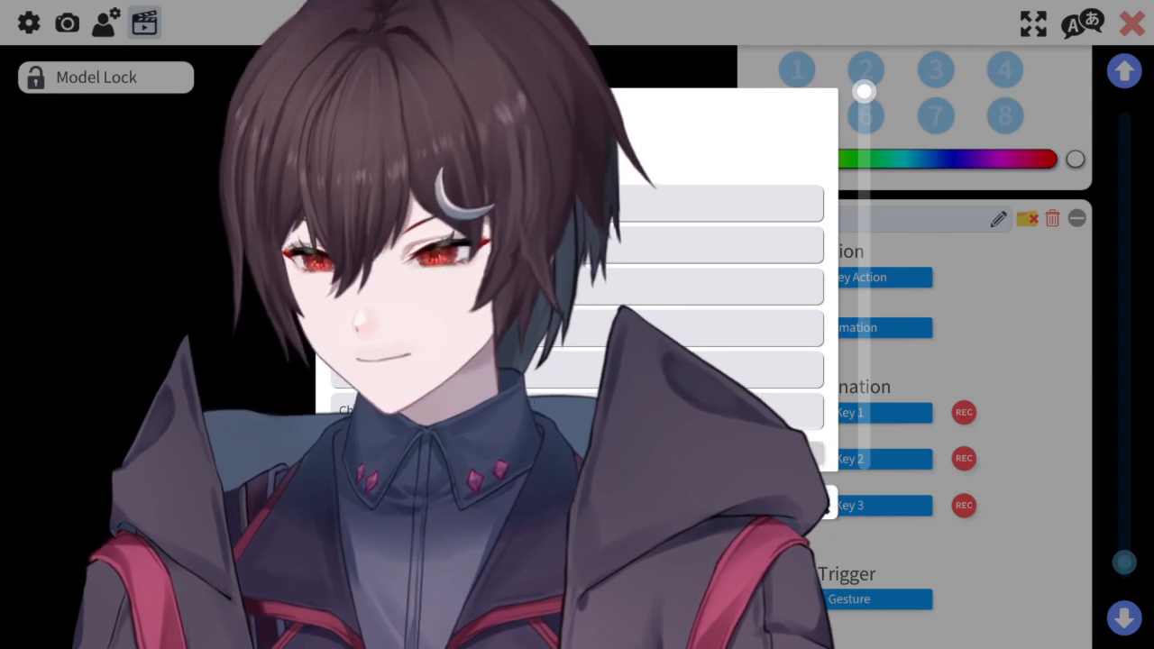
left_click(703, 453)
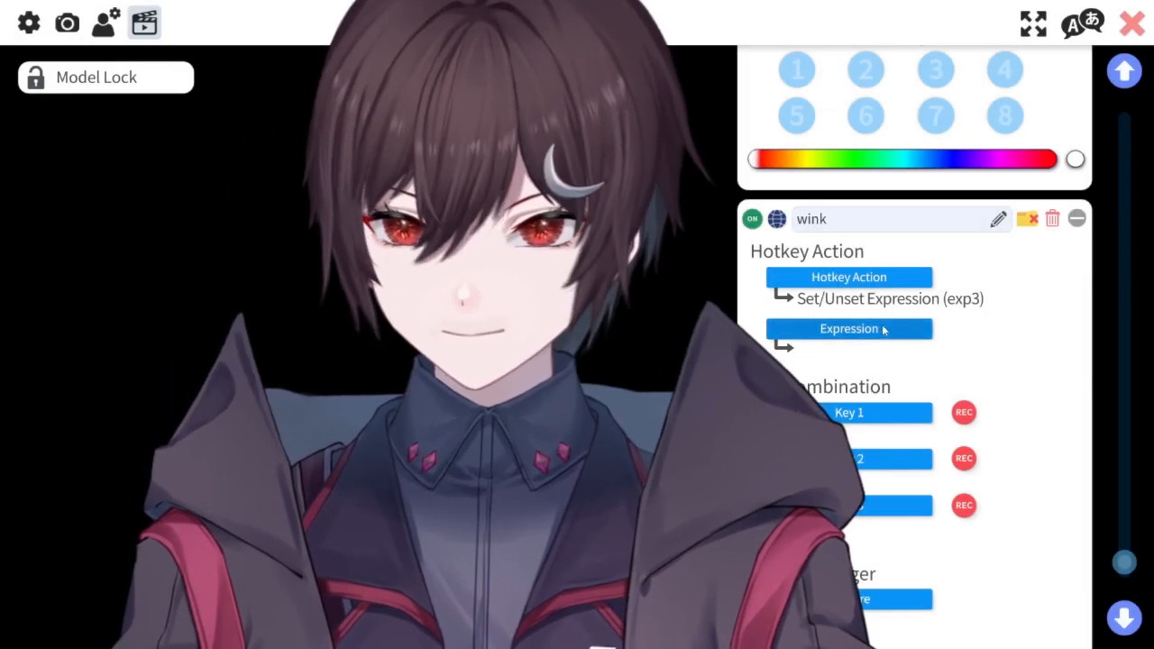
left_click(885, 329)
left_click(703, 371)
left_click(703, 454)
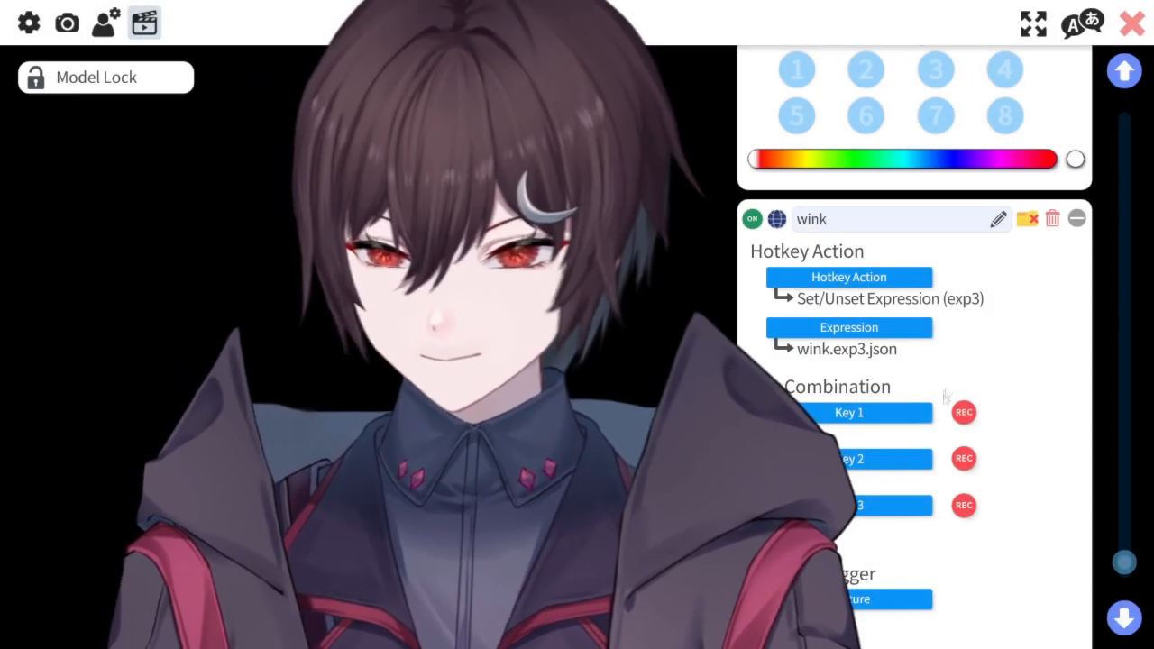
Step: Record Multiply as the wink hotkey's first key and trigger it to test the expression
left_click(963, 411)
key("KP_Multiply")
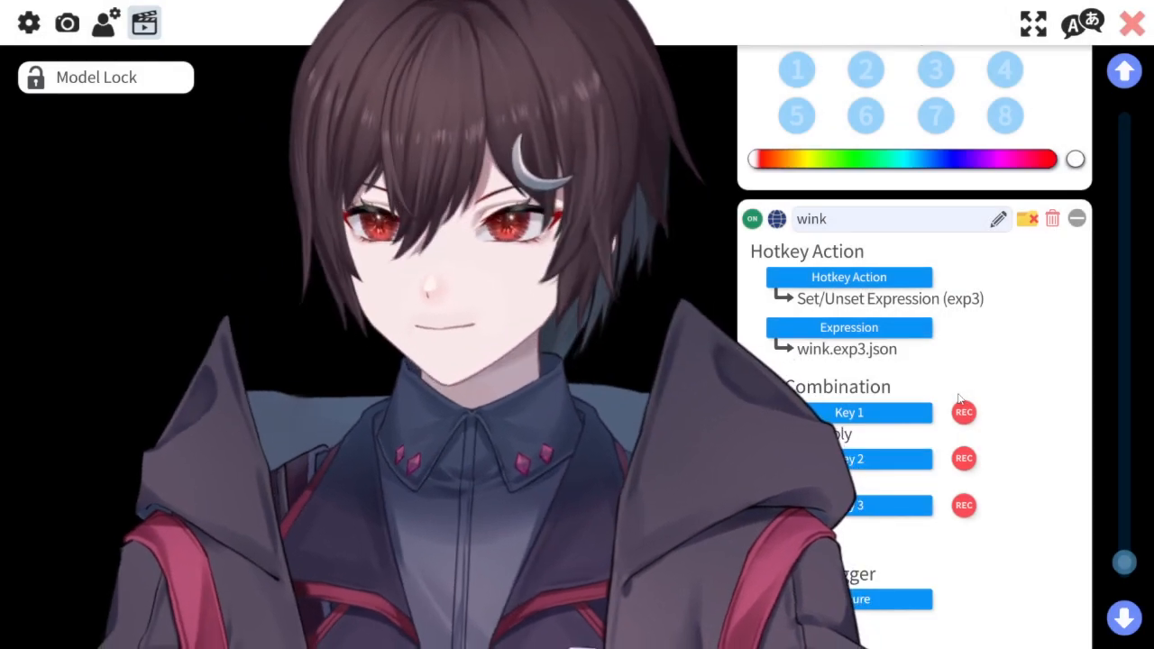
key("KP_Multiply")
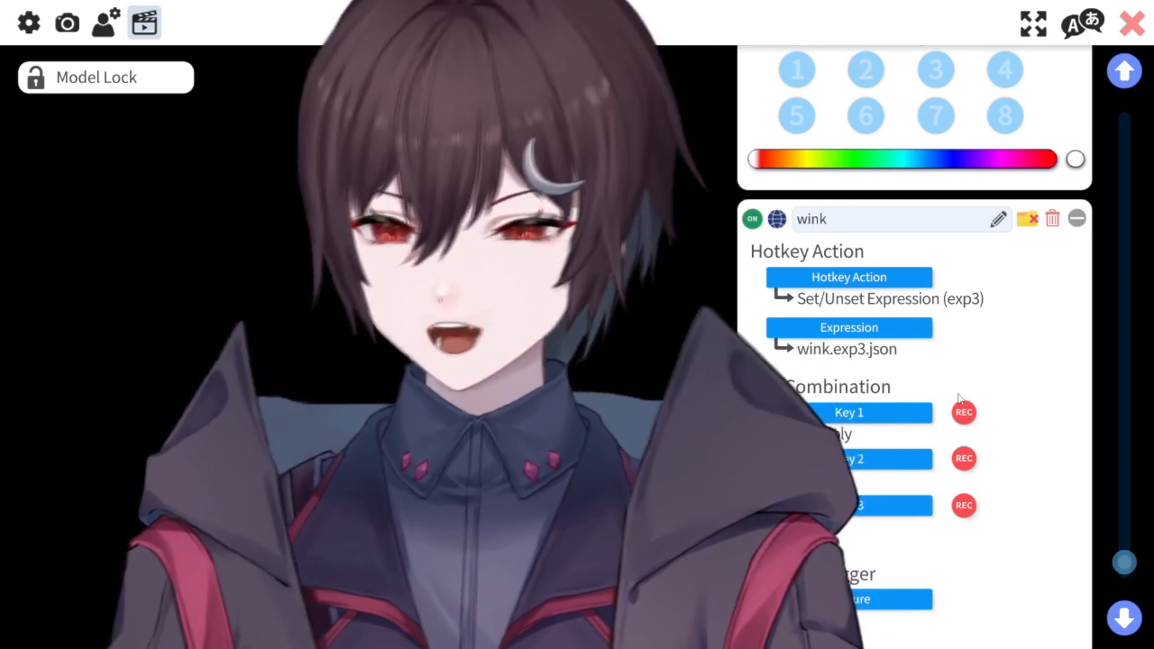
Step: Delete the wink hotkey from the hotkey list
left_click(1052, 219)
scroll(1036, 267, "up", 6)
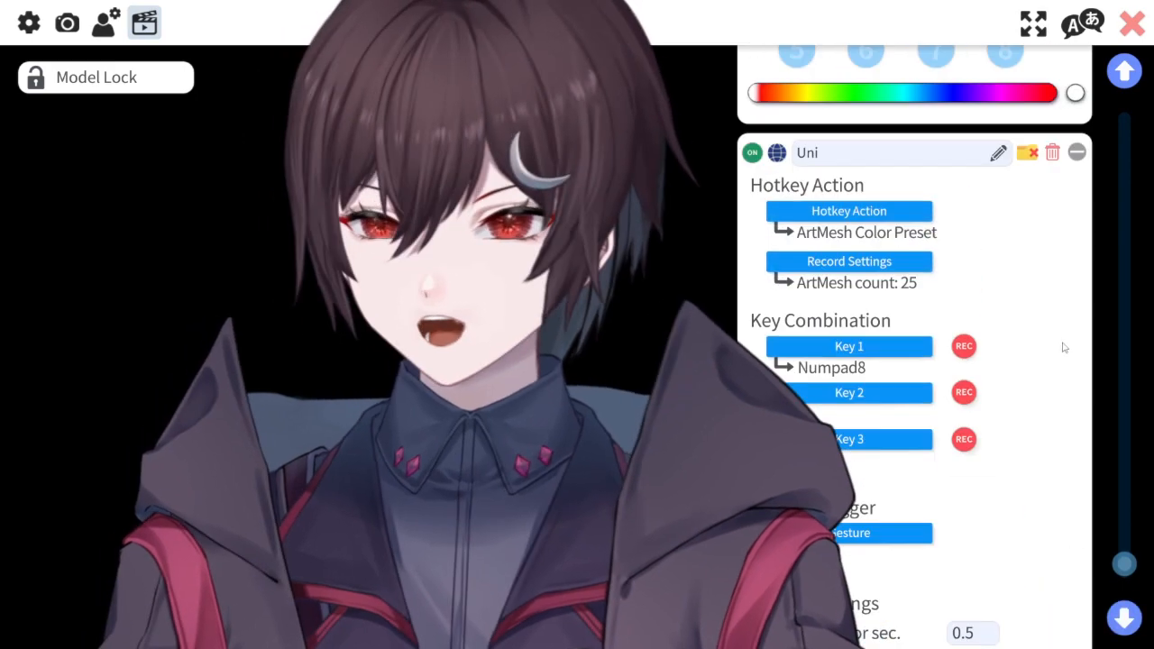
scroll(1064, 347, "up", 3)
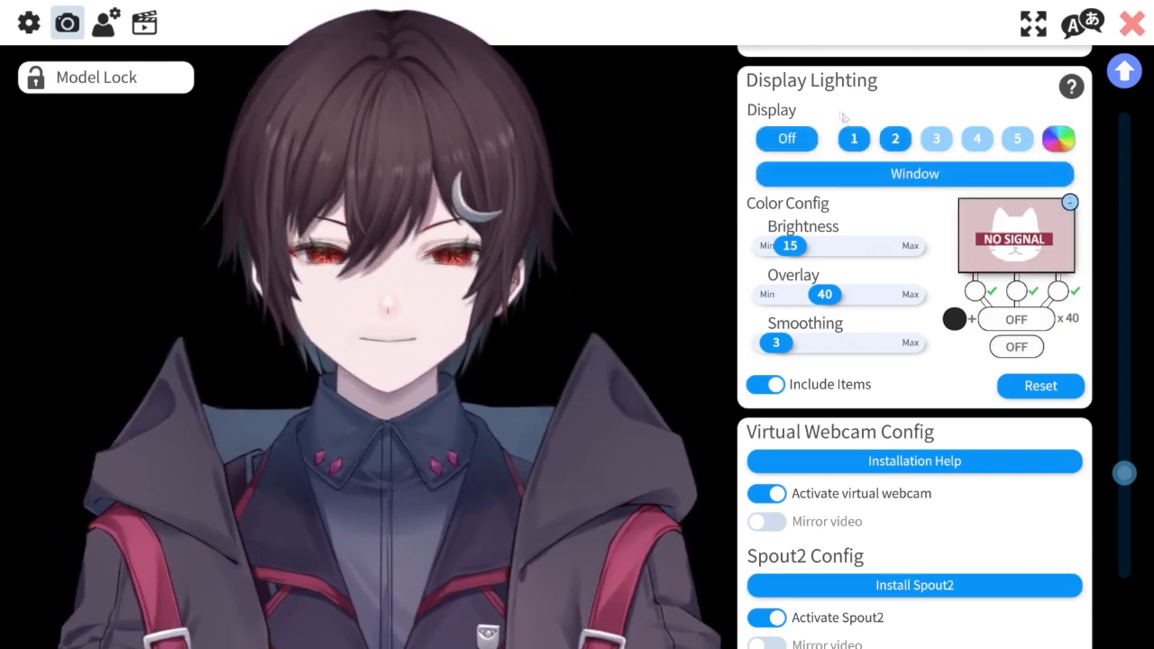
Step: Turn on Display Lighting for the model using display 1 as the light source
left_click(789, 142)
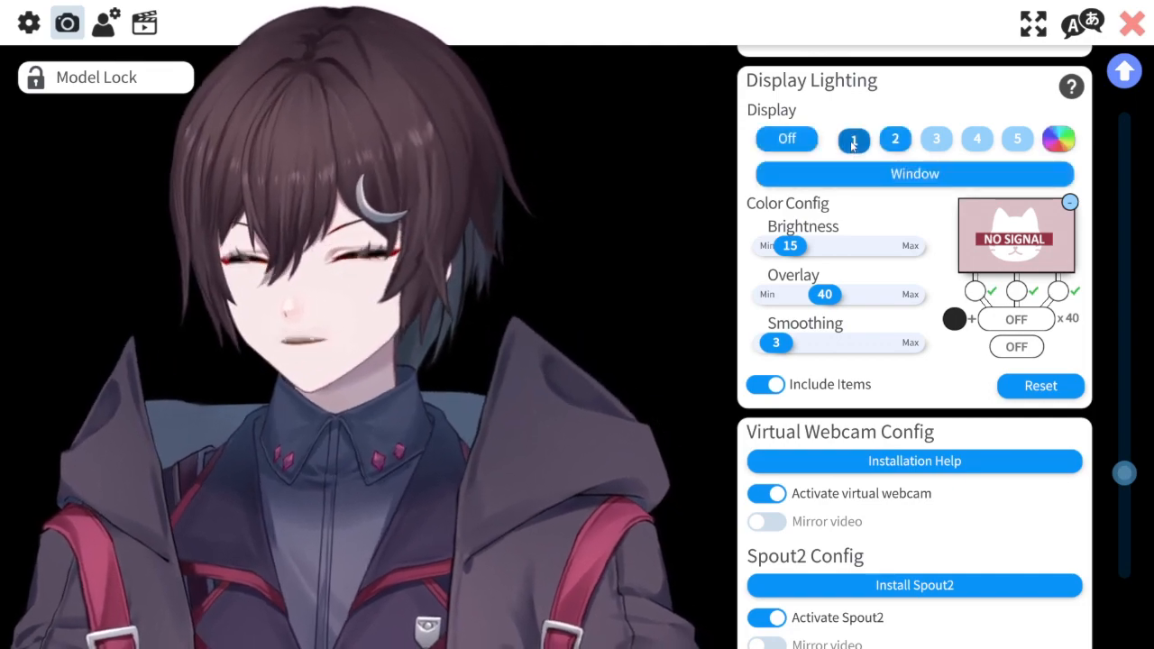
scroll(805, 131, "down", 1)
scroll(763, 115, "up", 2)
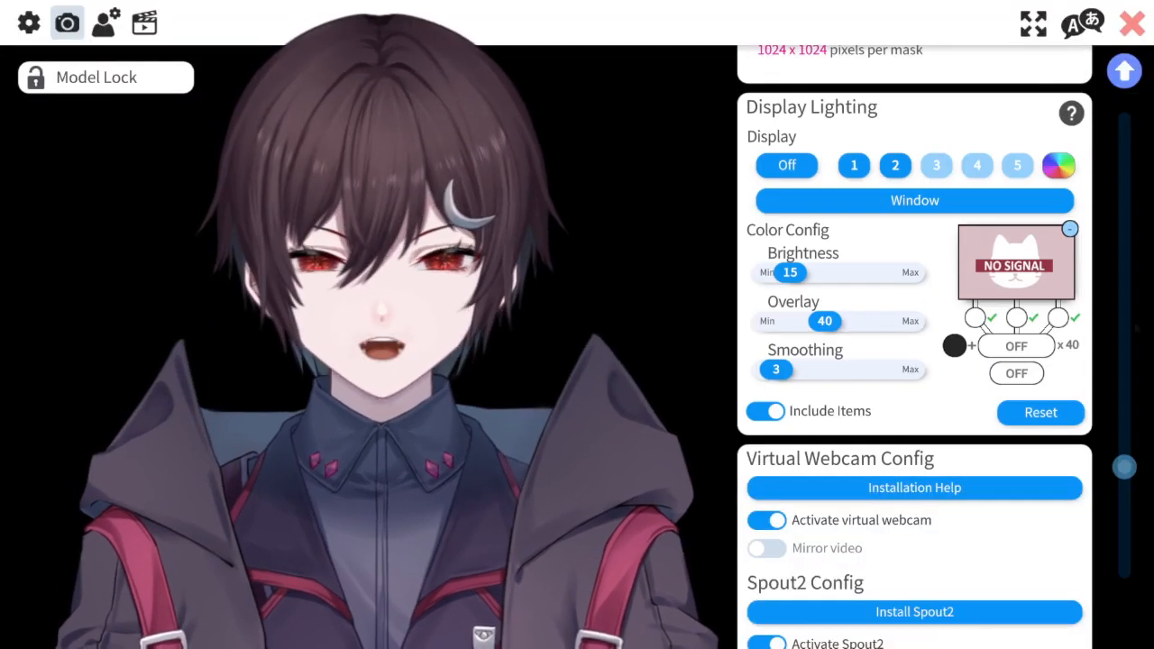
left_click(855, 166)
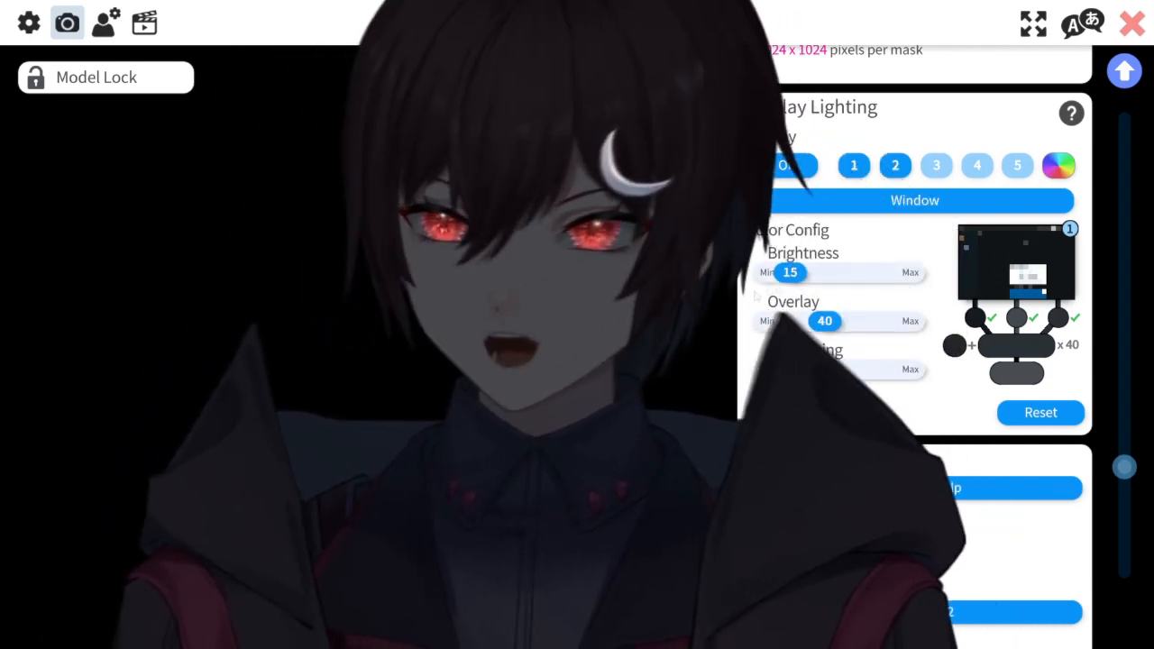
left_click(856, 176)
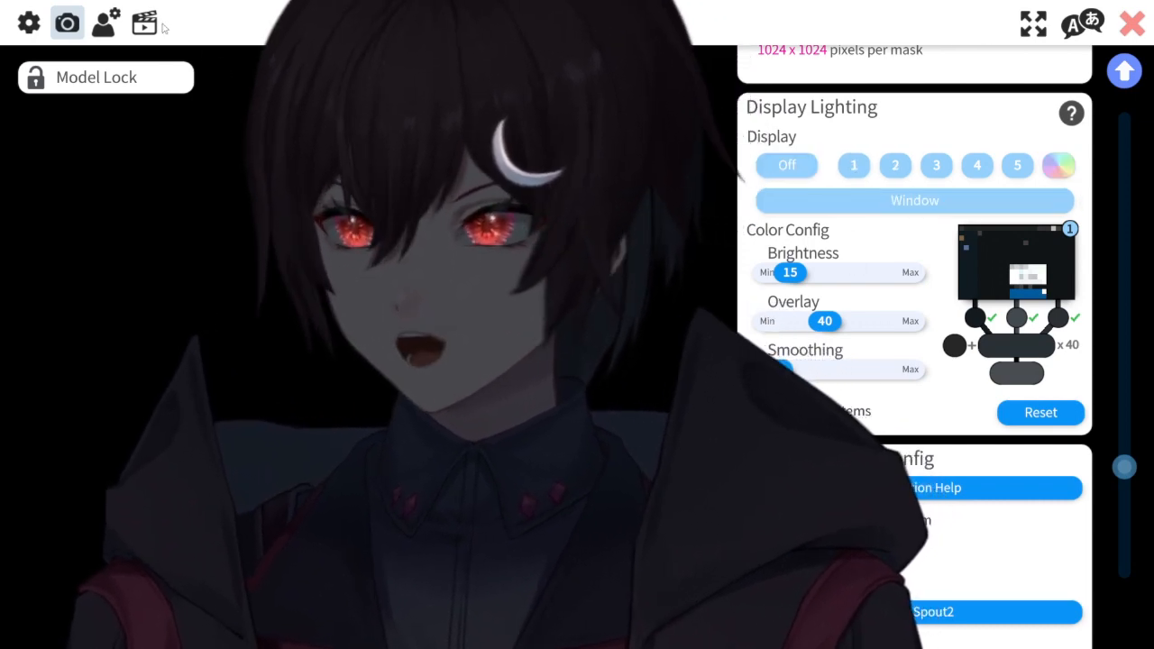
Step: Add a hotkey named lights offf with the Screen Overlay action and record Multiply as its first key
left_click(145, 22)
left_click_drag(1124, 552, 1127, 616)
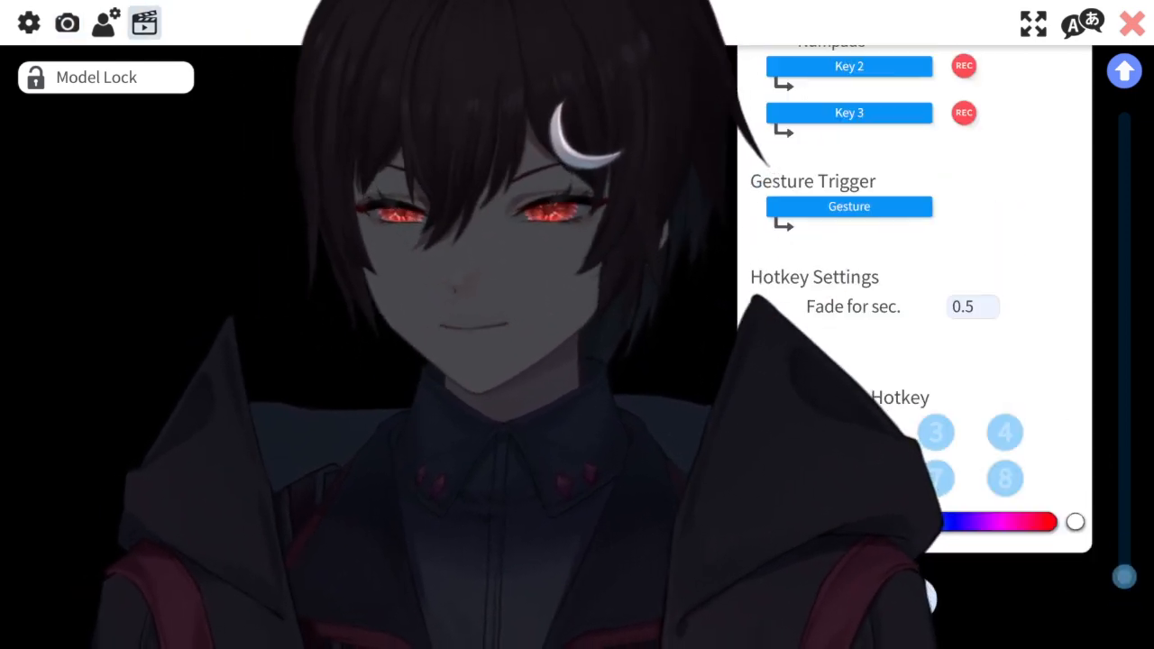
scroll(963, 323, "down", 5)
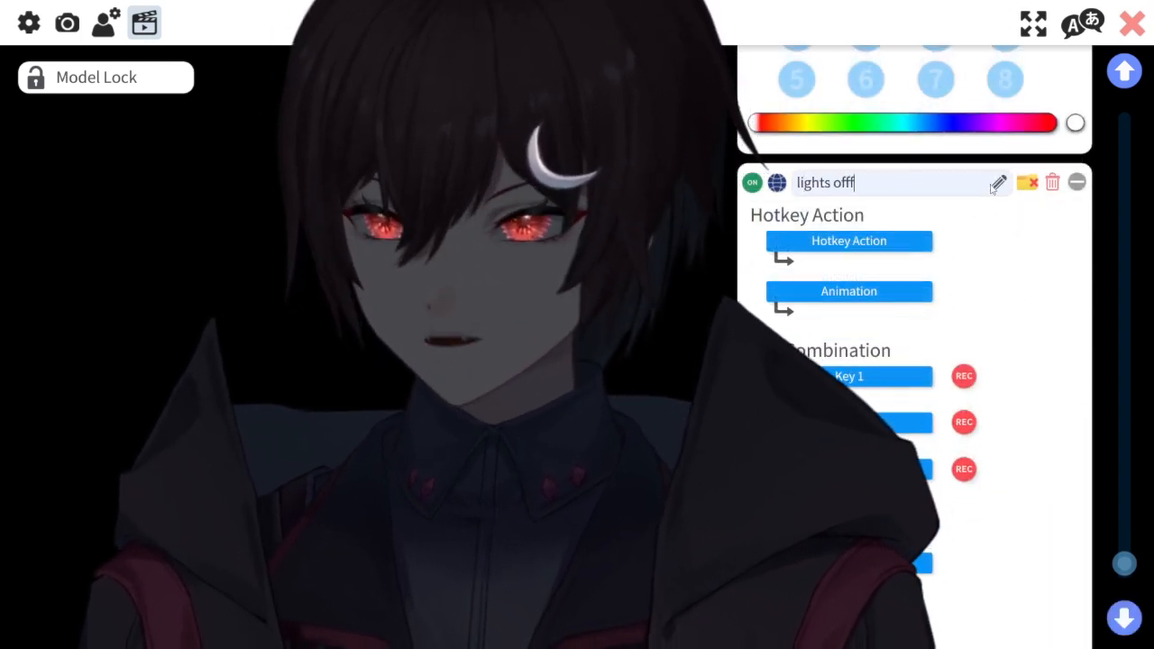
left_click(871, 250)
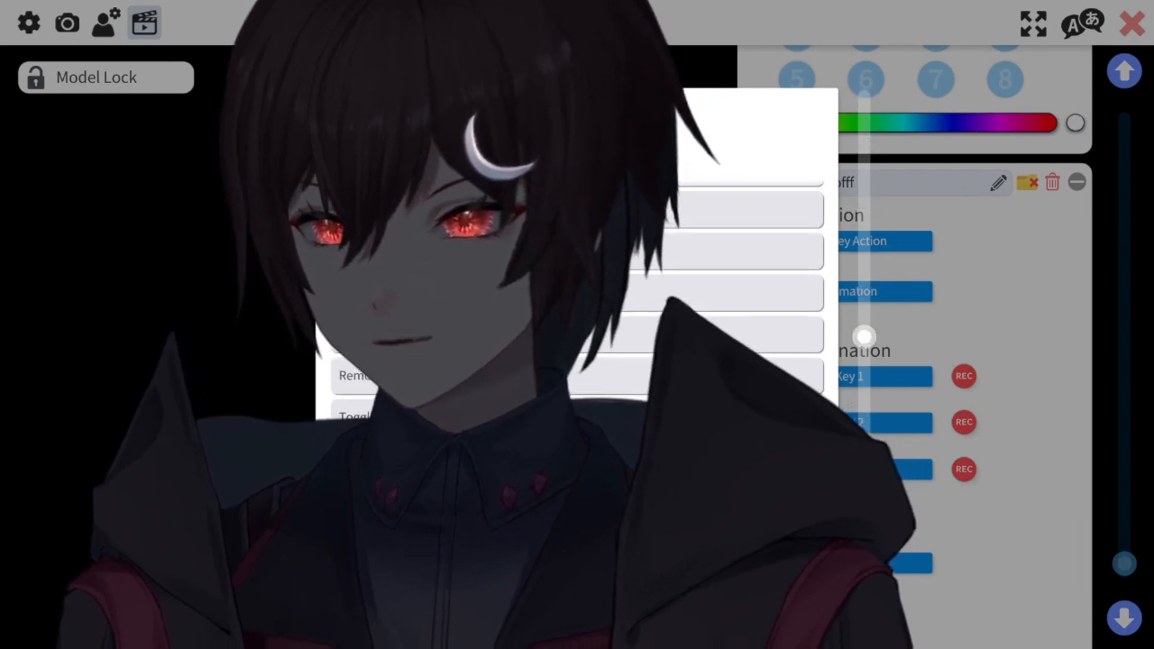
left_click(864, 337)
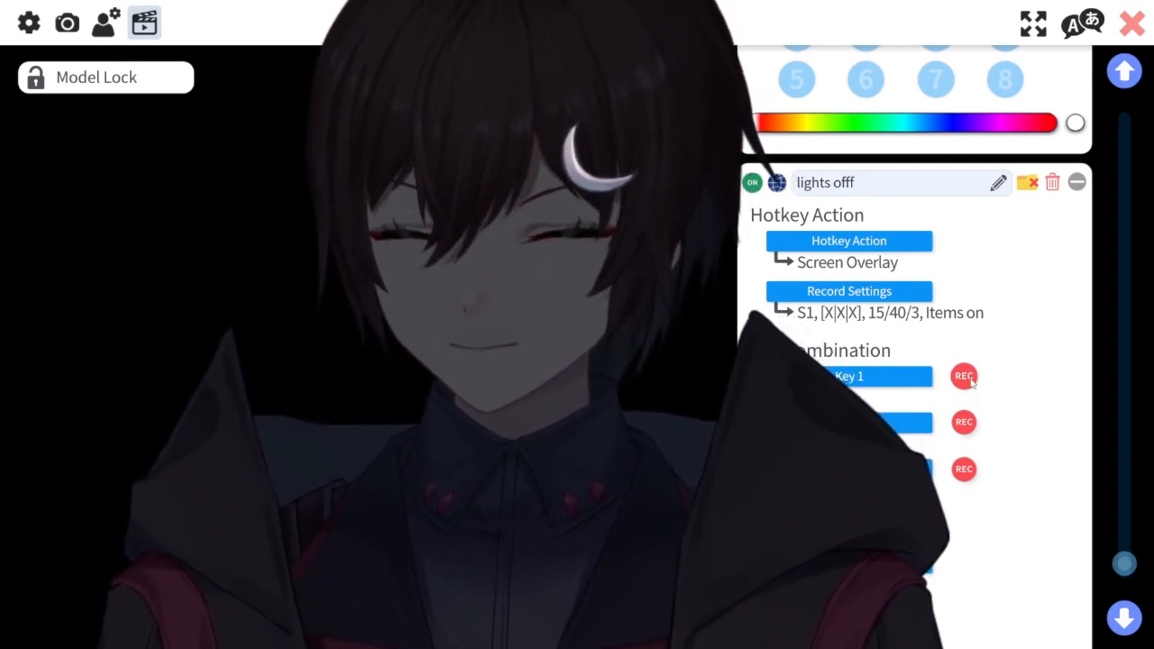
left_click(972, 382)
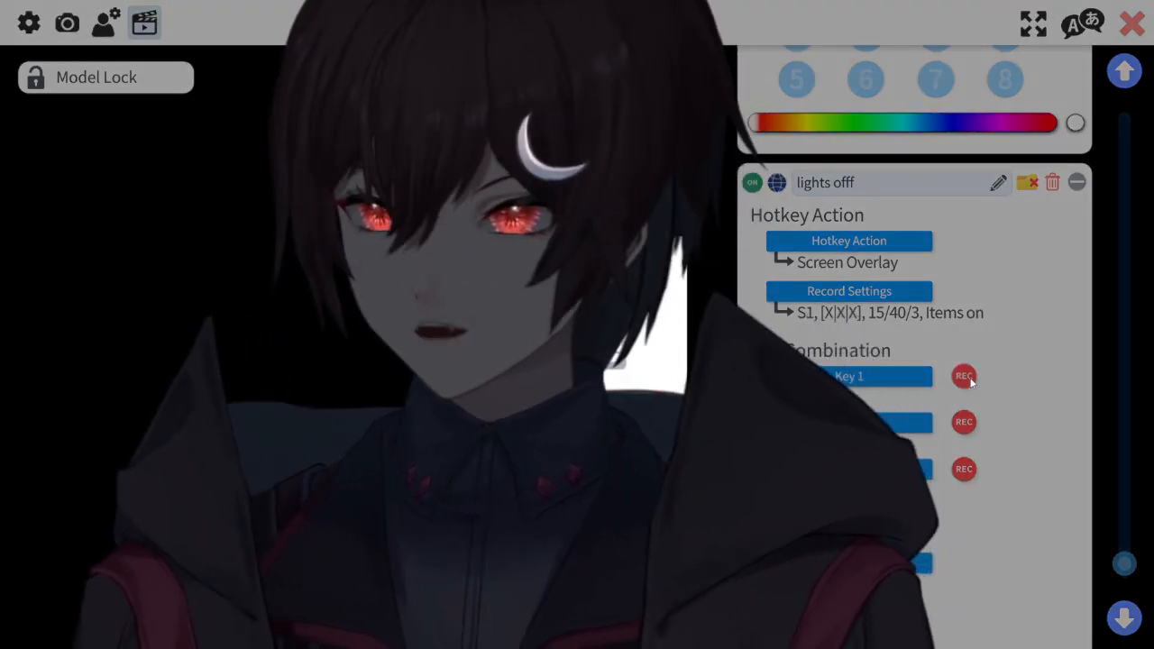
key("KP_Multiply")
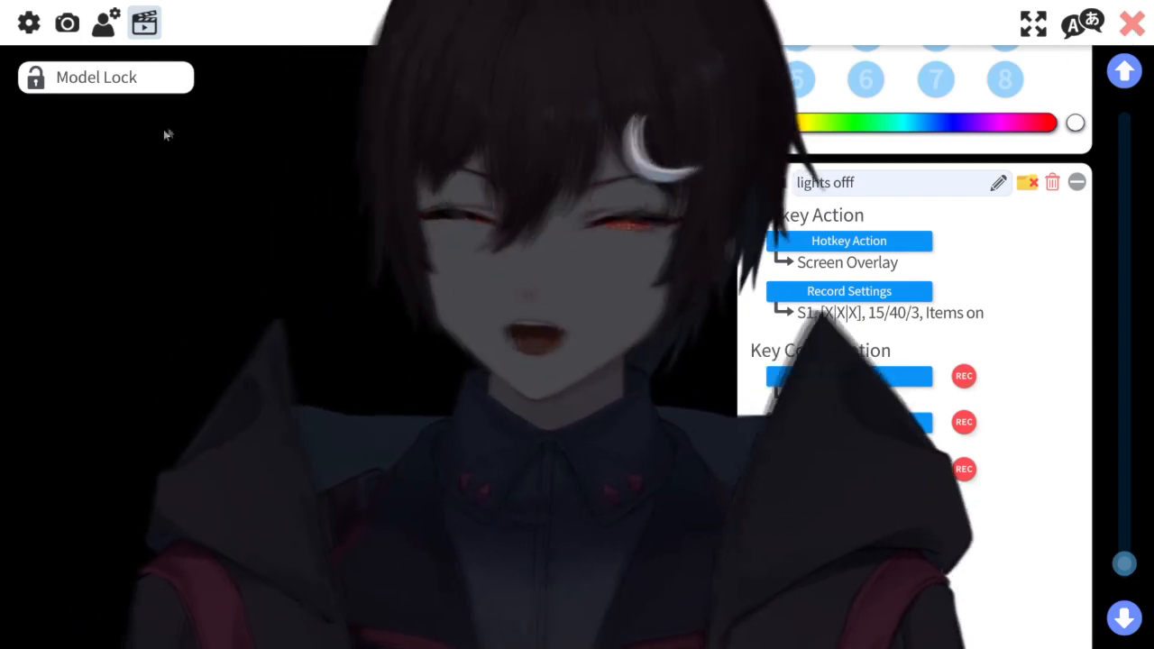
Step: Switch Display Lighting off in the camera settings
left_click(105, 23)
left_click(67, 22)
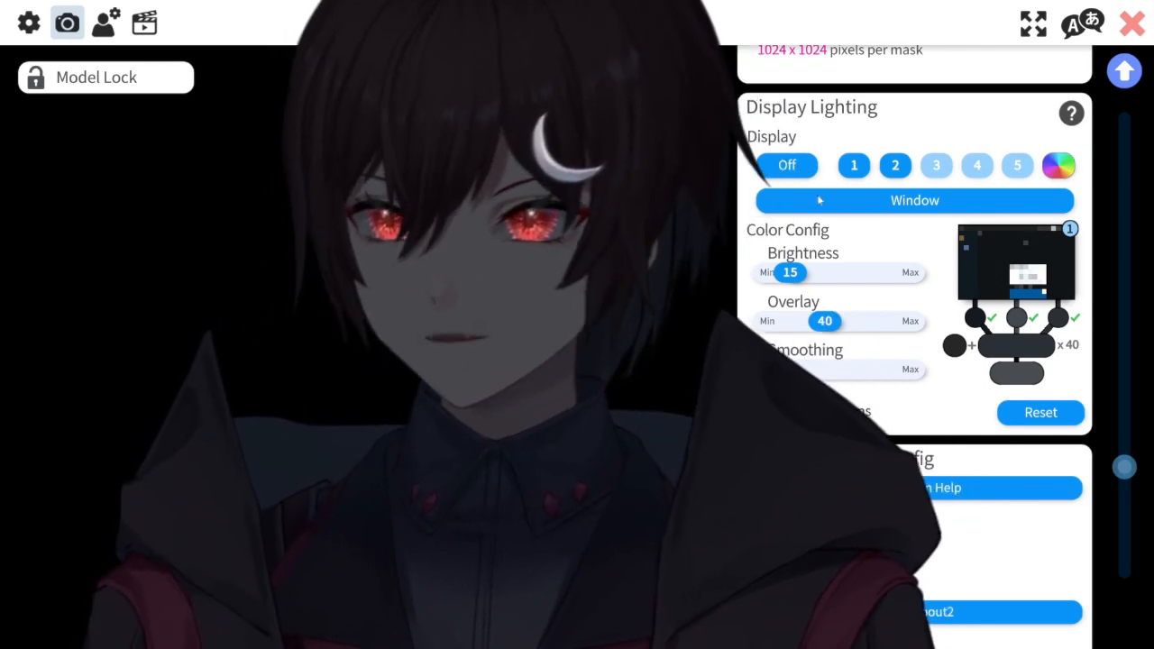
left_click(793, 165)
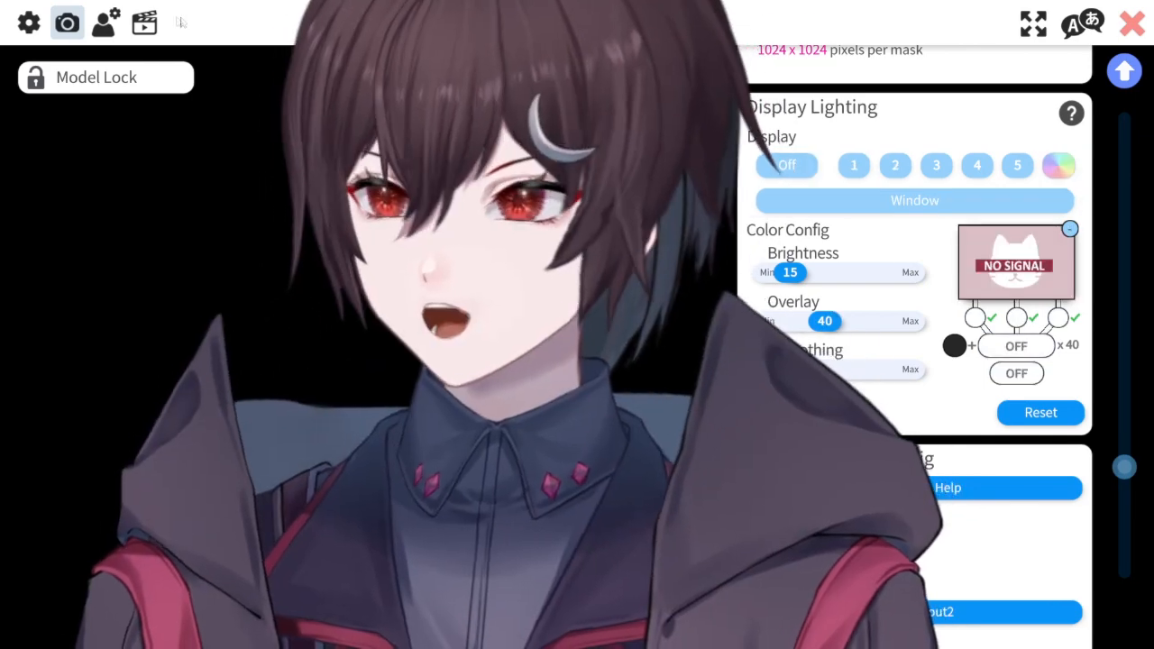
Step: Add a hotkey named Lights onn with the Screen Overlay action, capturing the disabled display lighting
left_click(146, 24)
left_click_drag(1124, 562, 1127, 597)
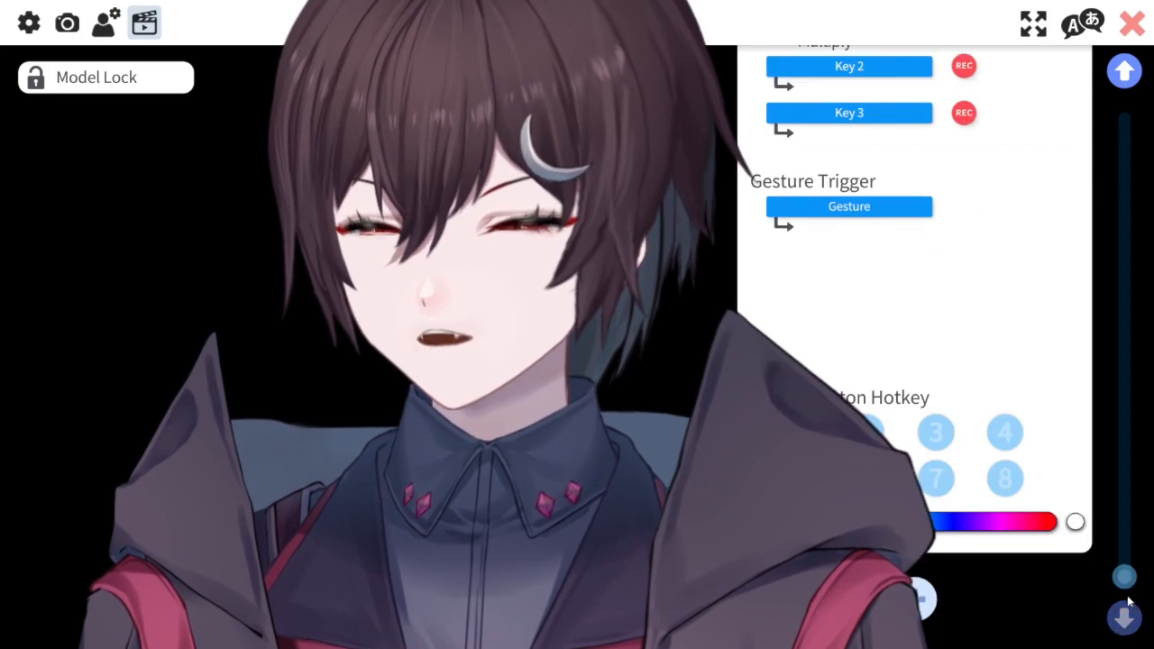
left_click(920, 601)
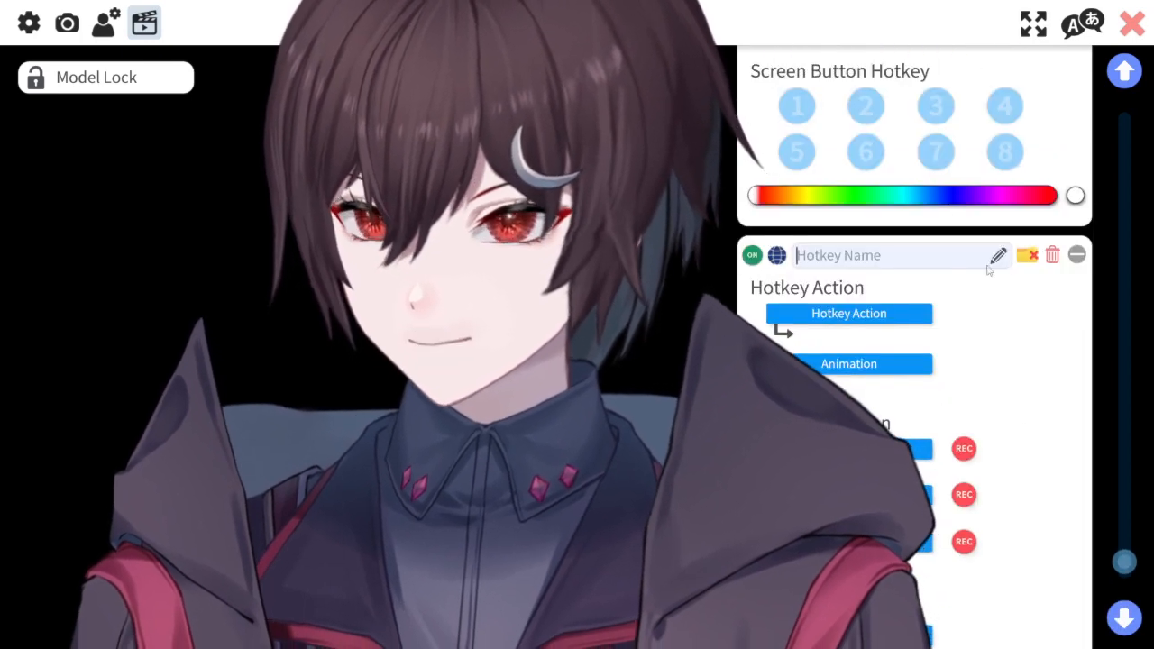
type("Lights onn")
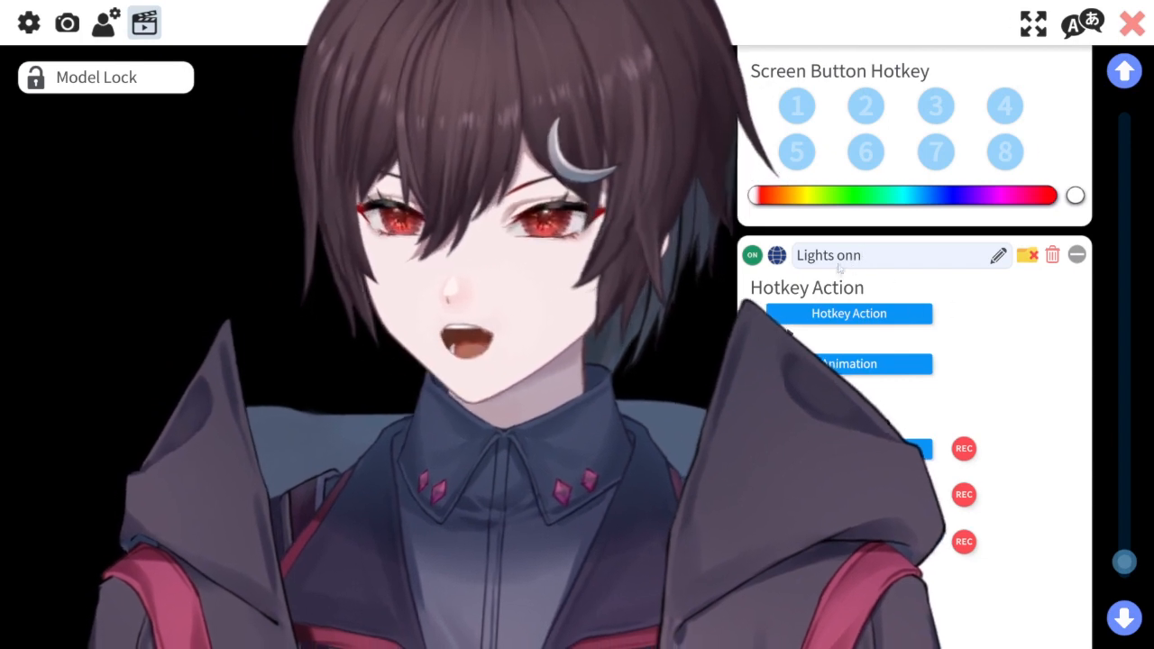
left_click(918, 313)
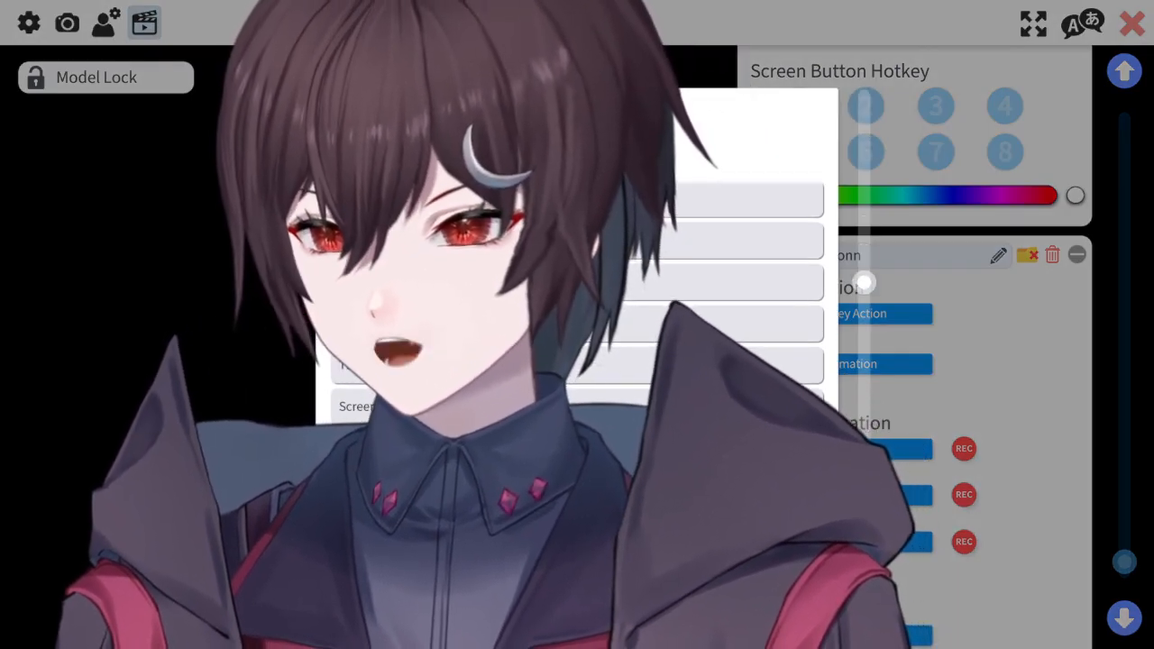
left_click(722, 406)
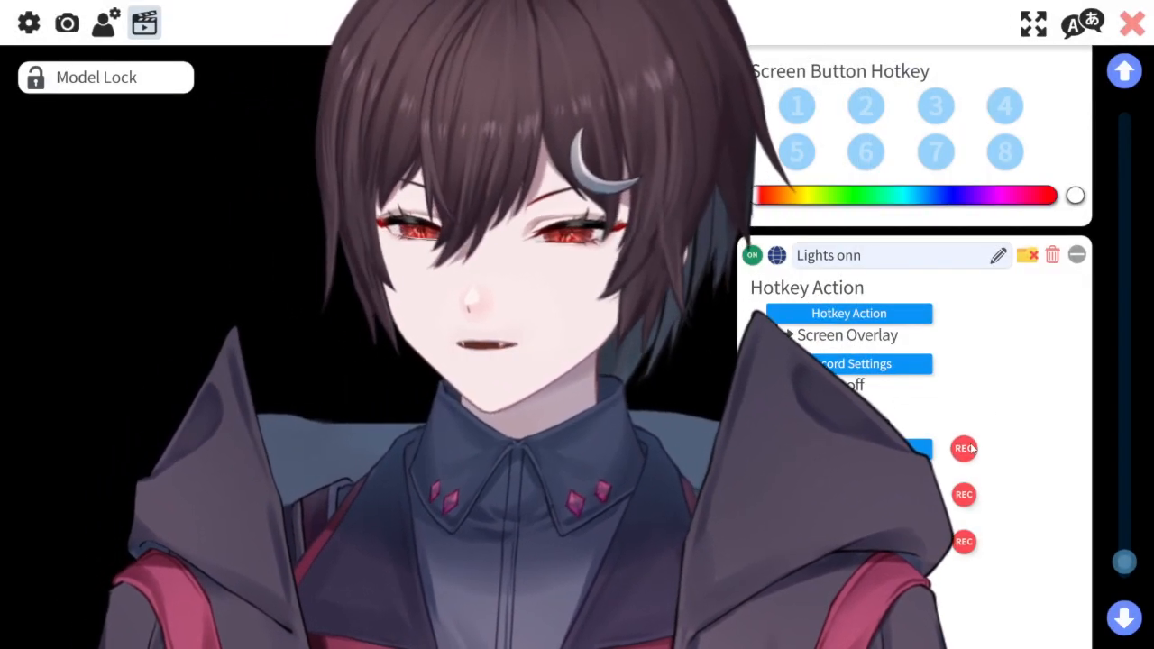
Step: Delete the Lights onn and lights offf hotkeys
scroll(1014, 352, "up", 5)
scroll(1028, 304, "down", 5)
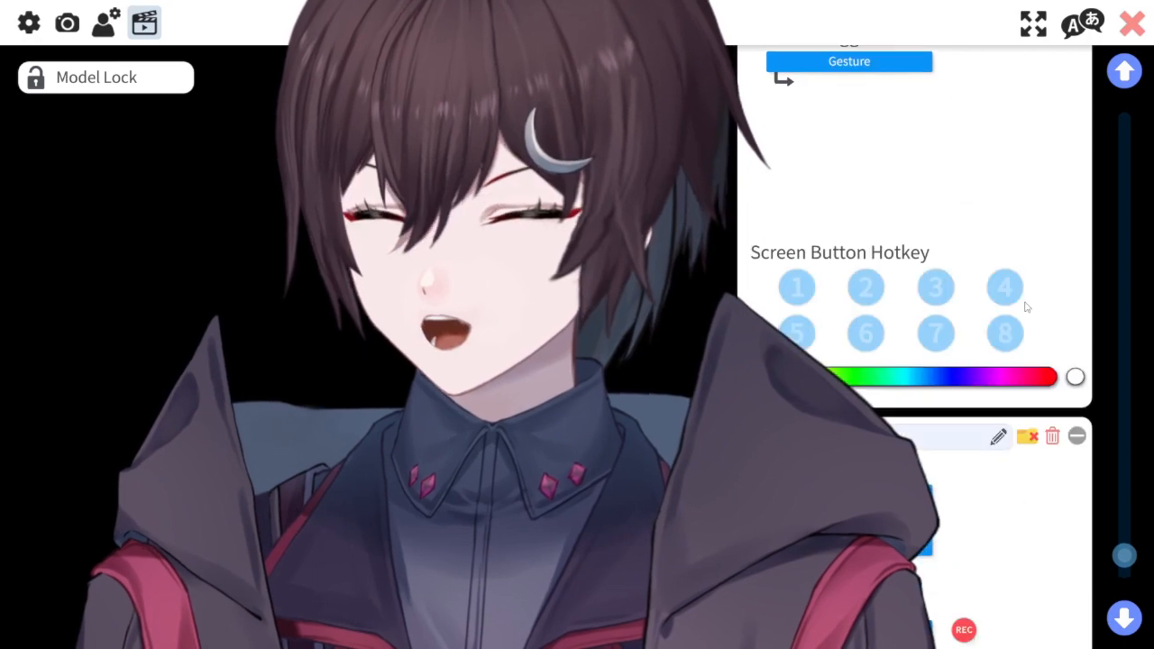
left_click(1055, 257)
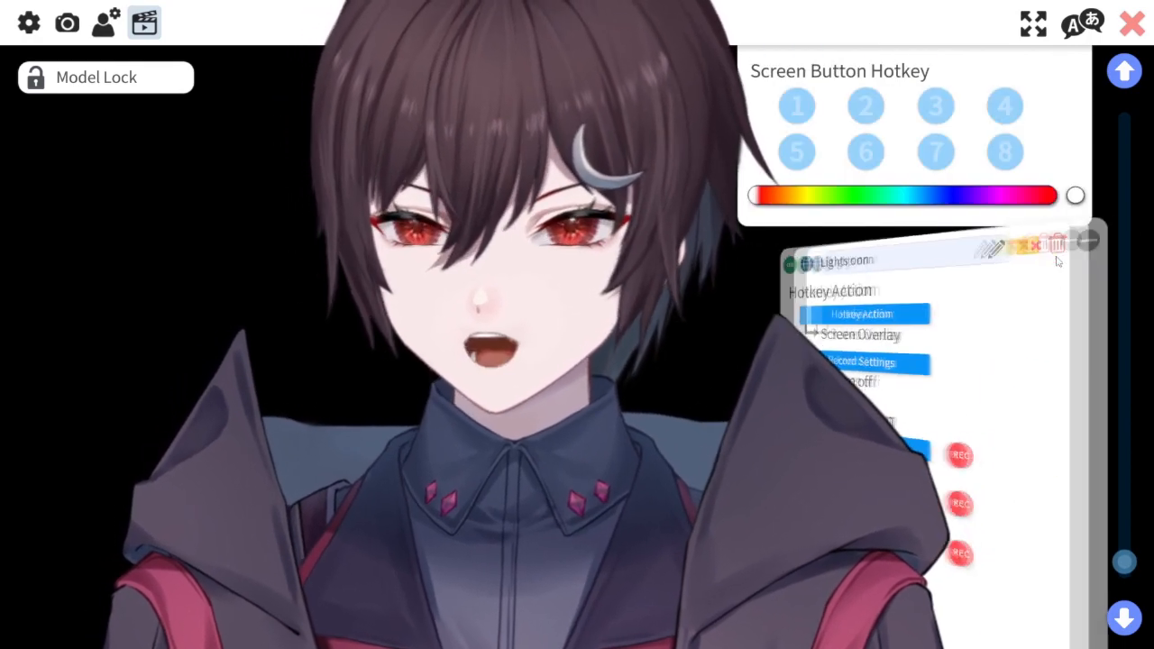
scroll(1055, 316, "up", 4)
left_click(1052, 118)
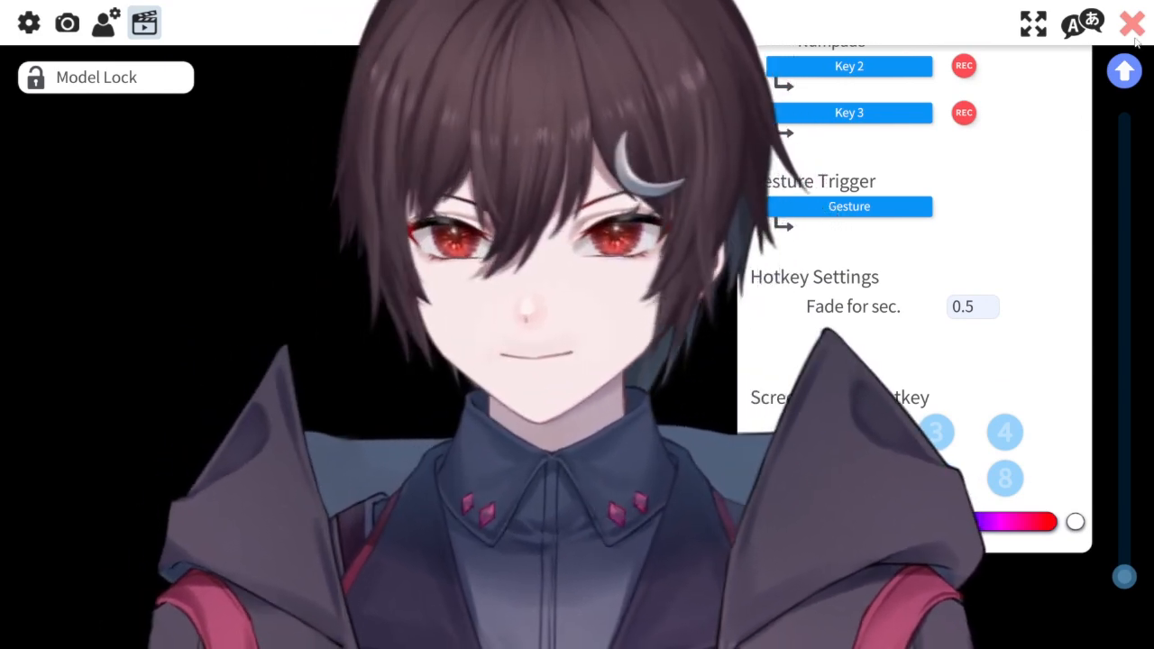
Step: Close and reopen the settings, and open the scene lighting customization for ArtMeshes from the model settings
left_click(1132, 25)
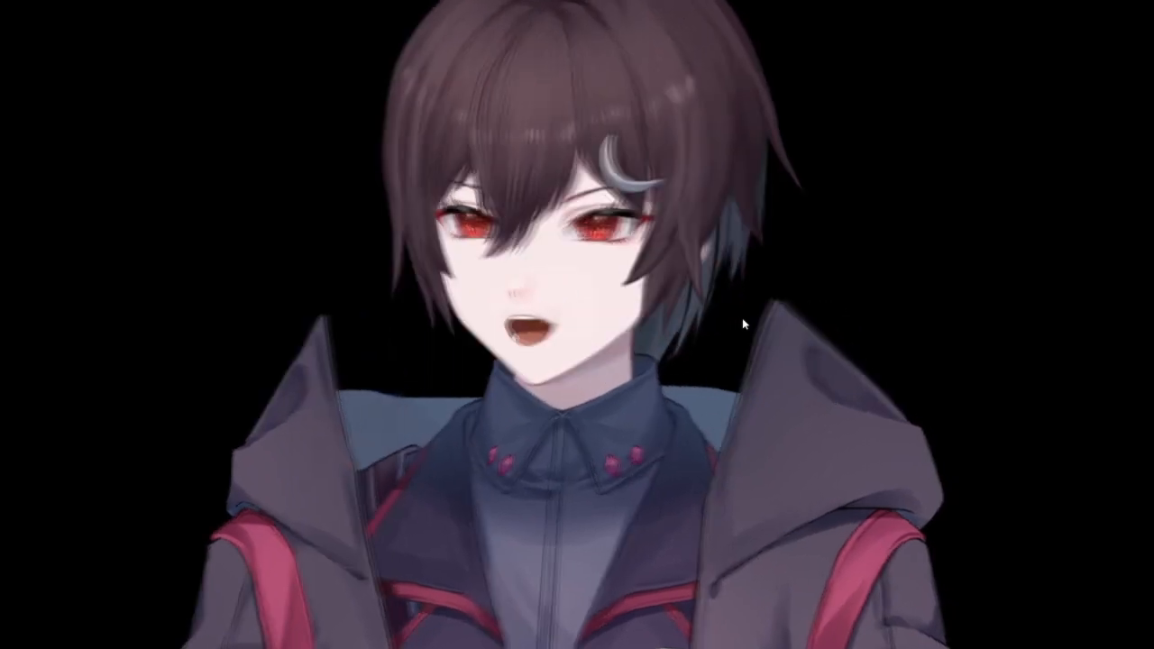
double_click(742, 318)
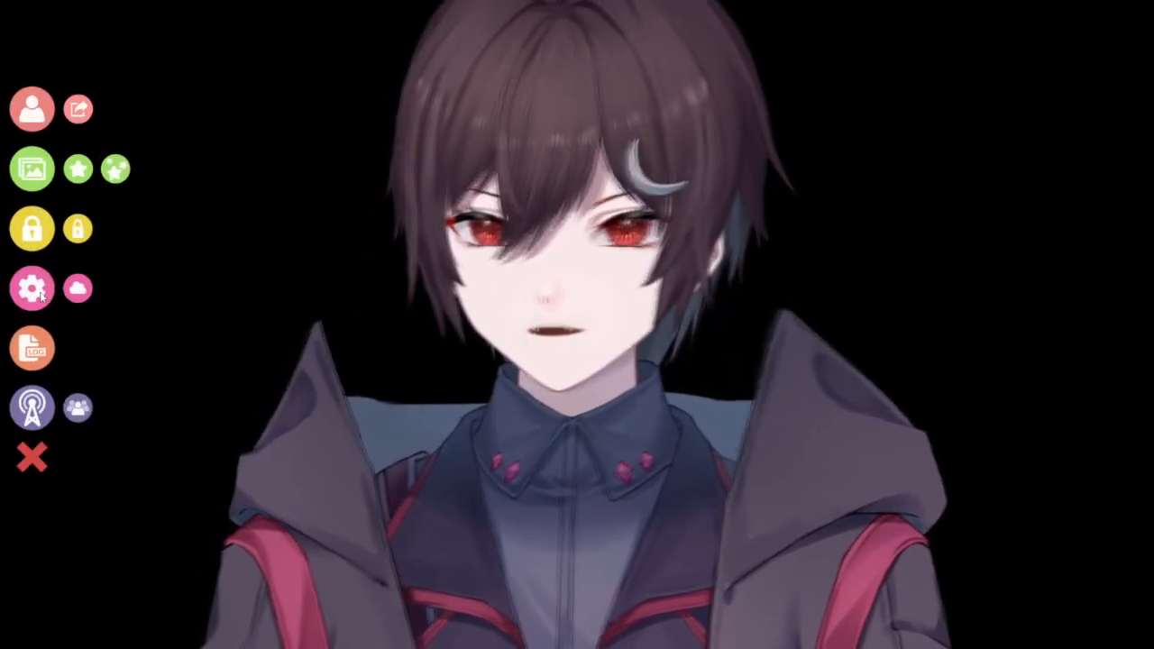
left_click(43, 292)
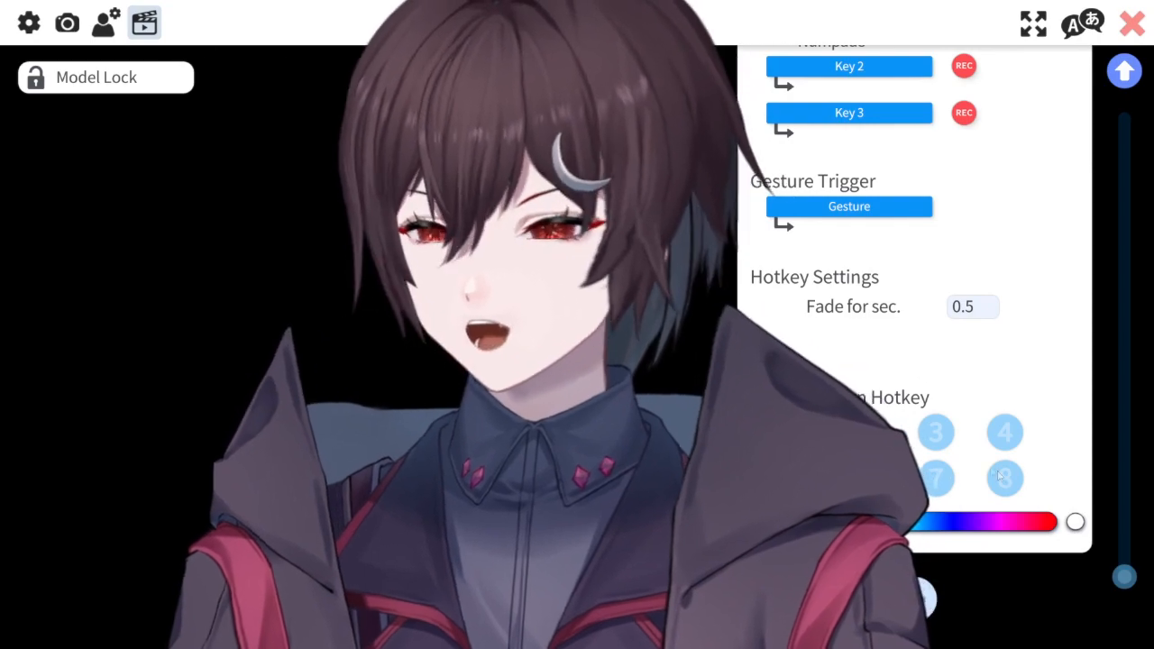
left_click(106, 25)
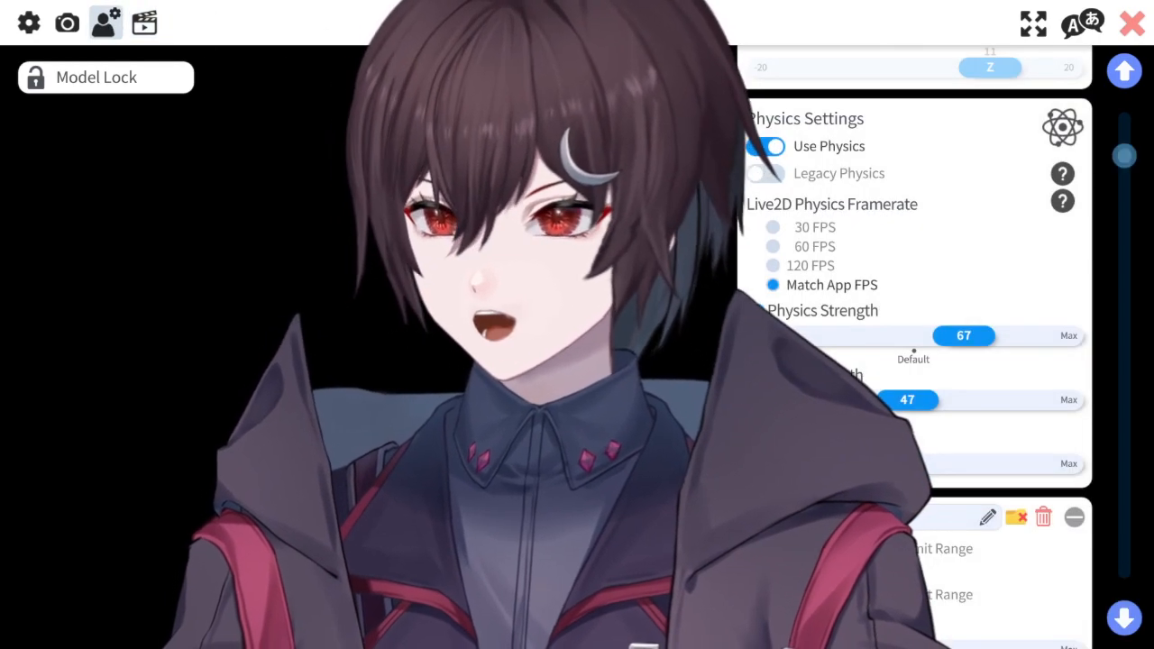
left_click_drag(1129, 162, 1126, 118)
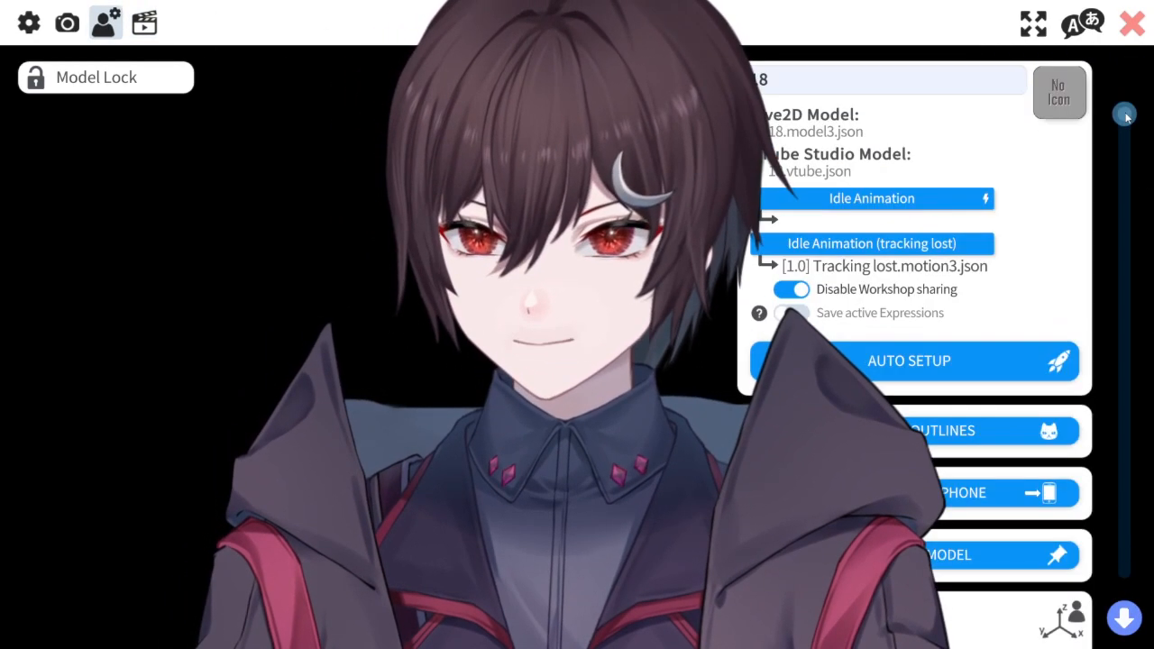
scroll(949, 470, "down", 2)
left_click(967, 411)
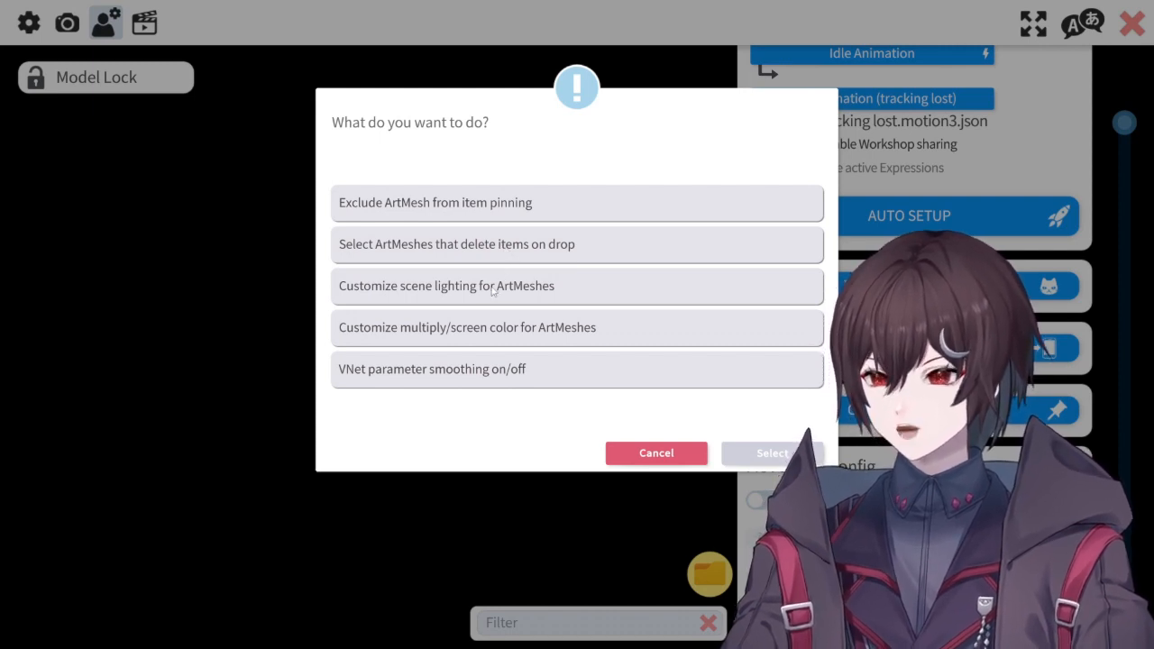
left_click(492, 288)
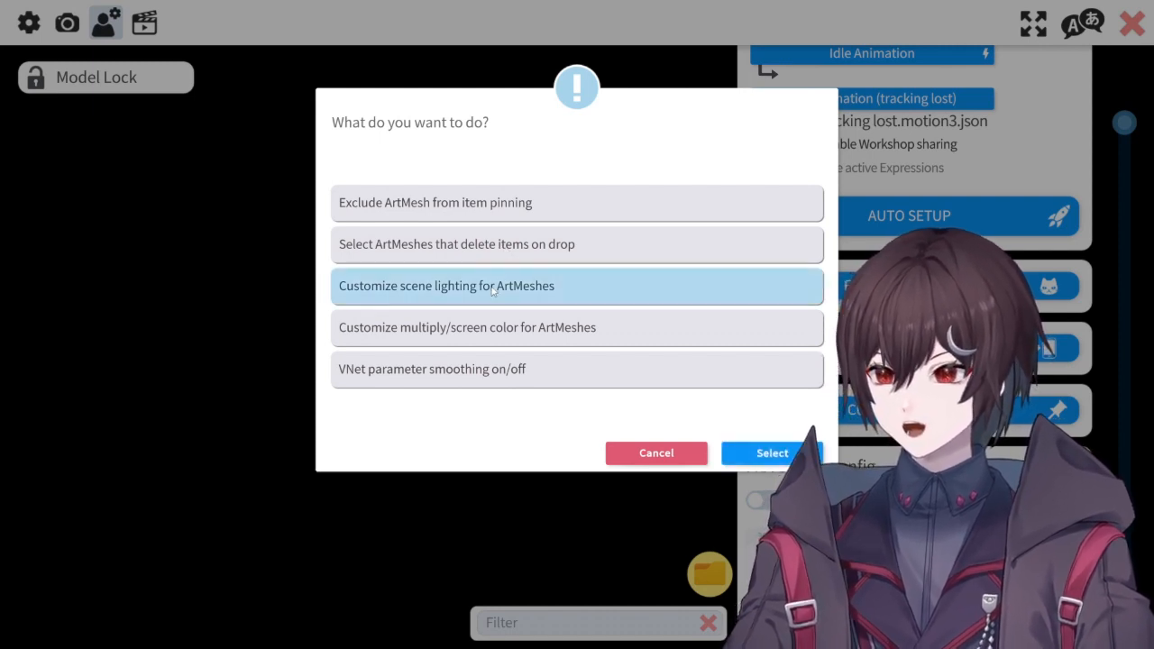
left_click(772, 453)
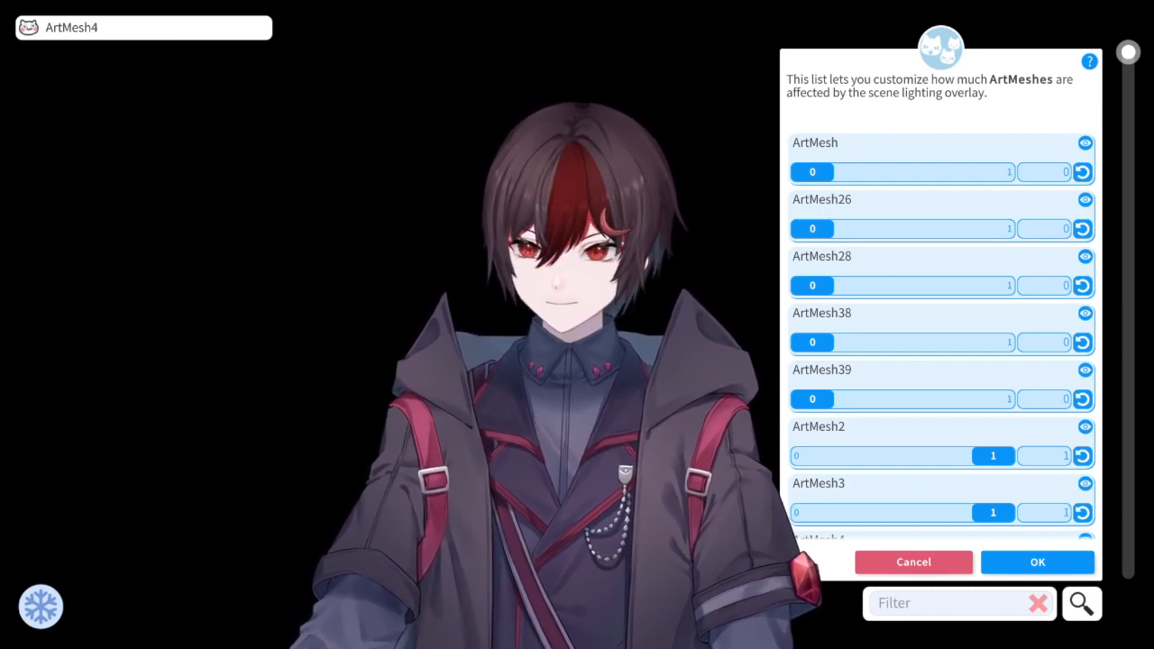
Step: Pick the moon hair clip on the model, set ArtMesh69's scene lighting amount to 0 and save the customization
left_click(606, 219)
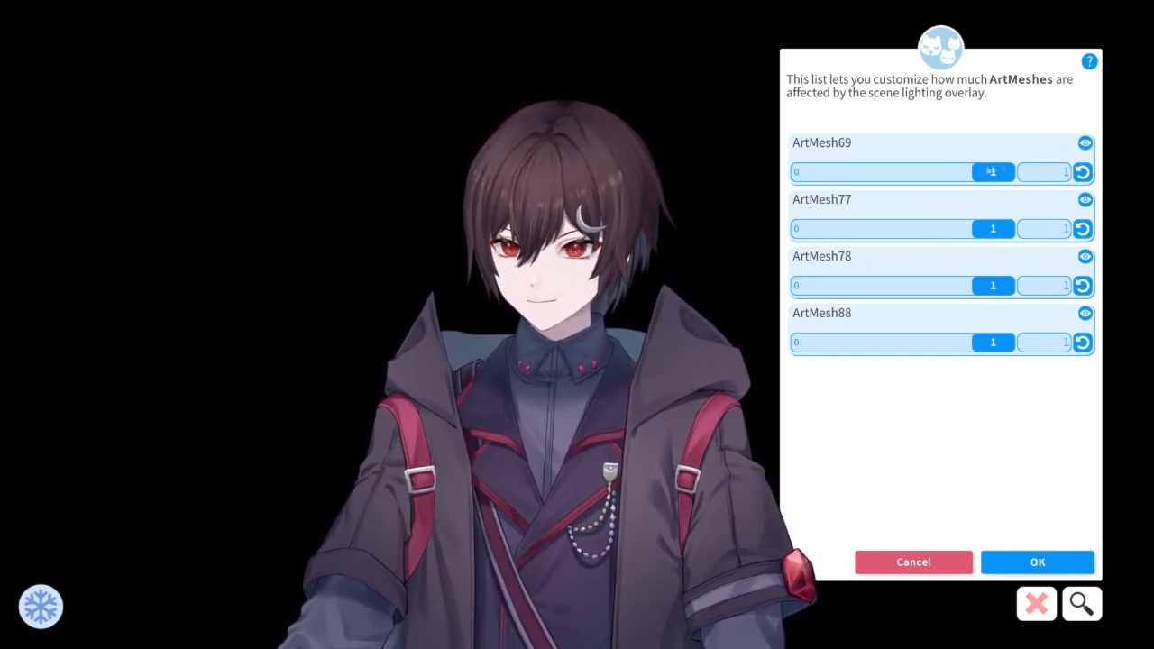
left_click_drag(990, 175, 803, 172)
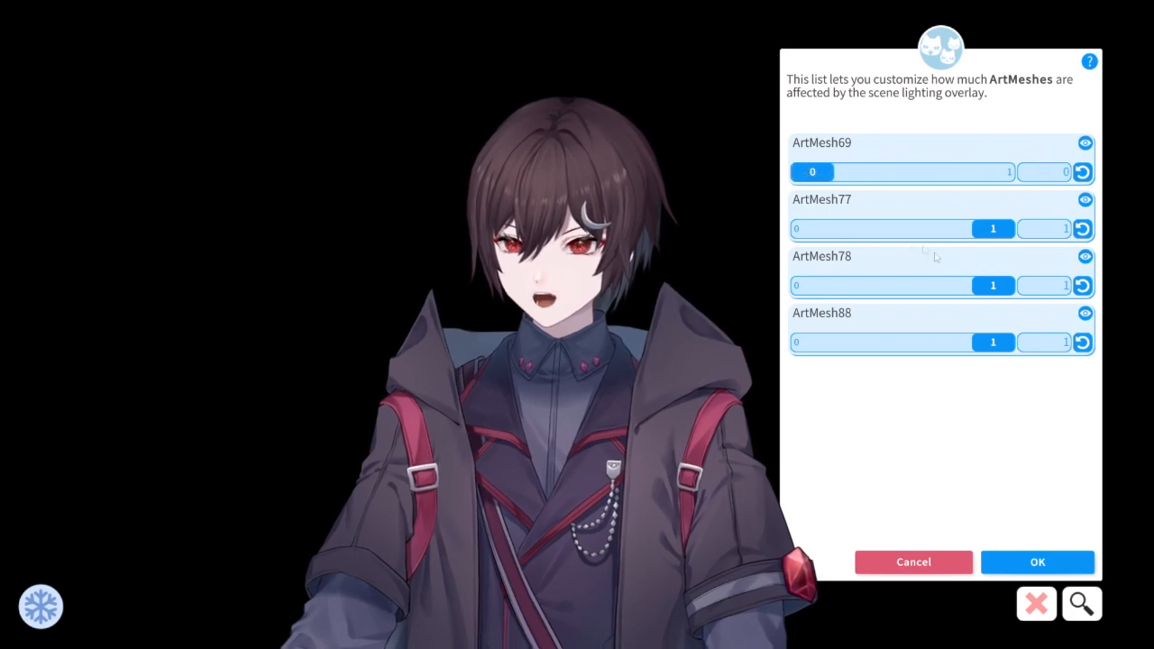
left_click(1084, 562)
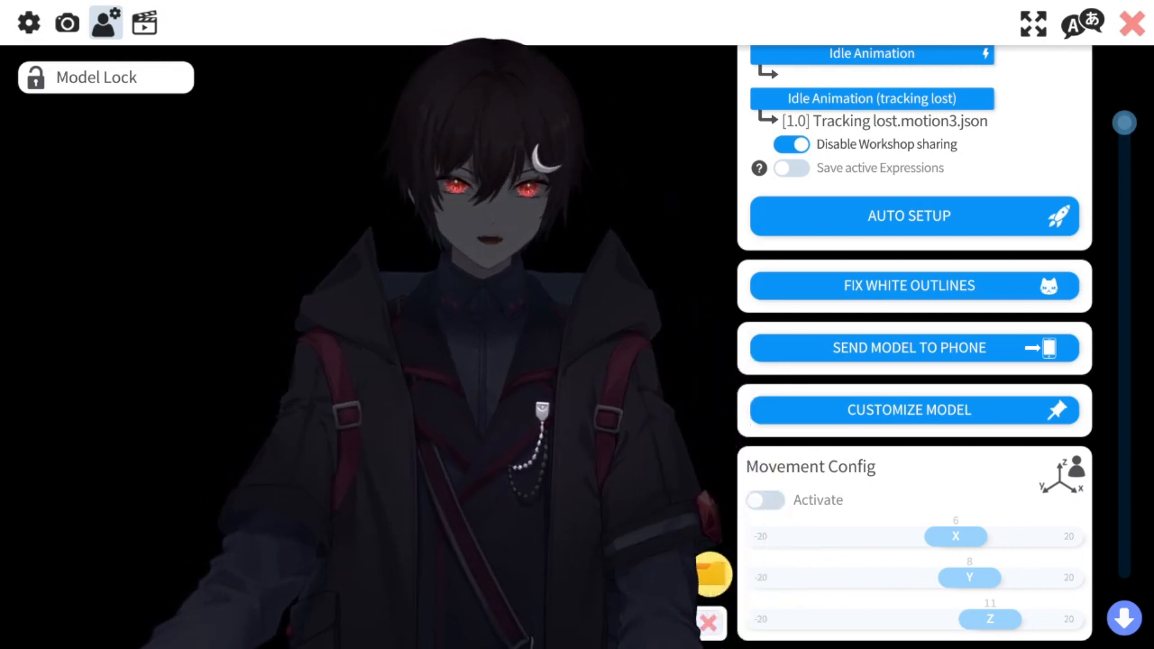
Step: Reopen the scene lighting customization for ArtMeshes and examine the adjusted meshes in the list
left_click(893, 413)
left_click(748, 287)
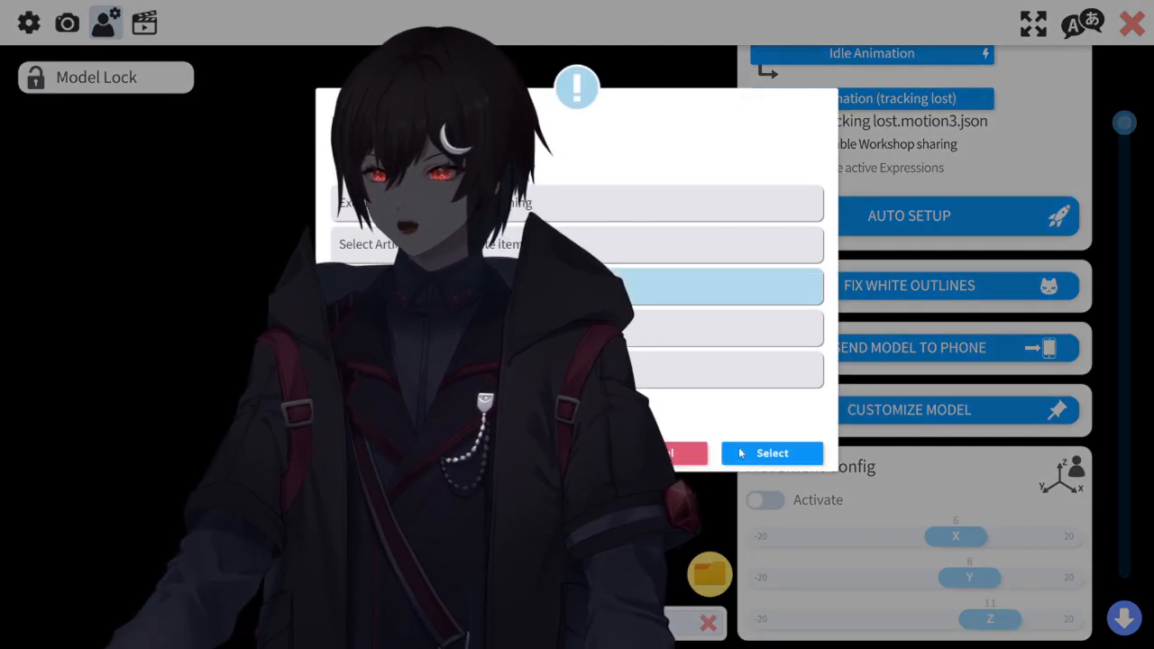
left_click(742, 453)
scroll(933, 460, "down", 1)
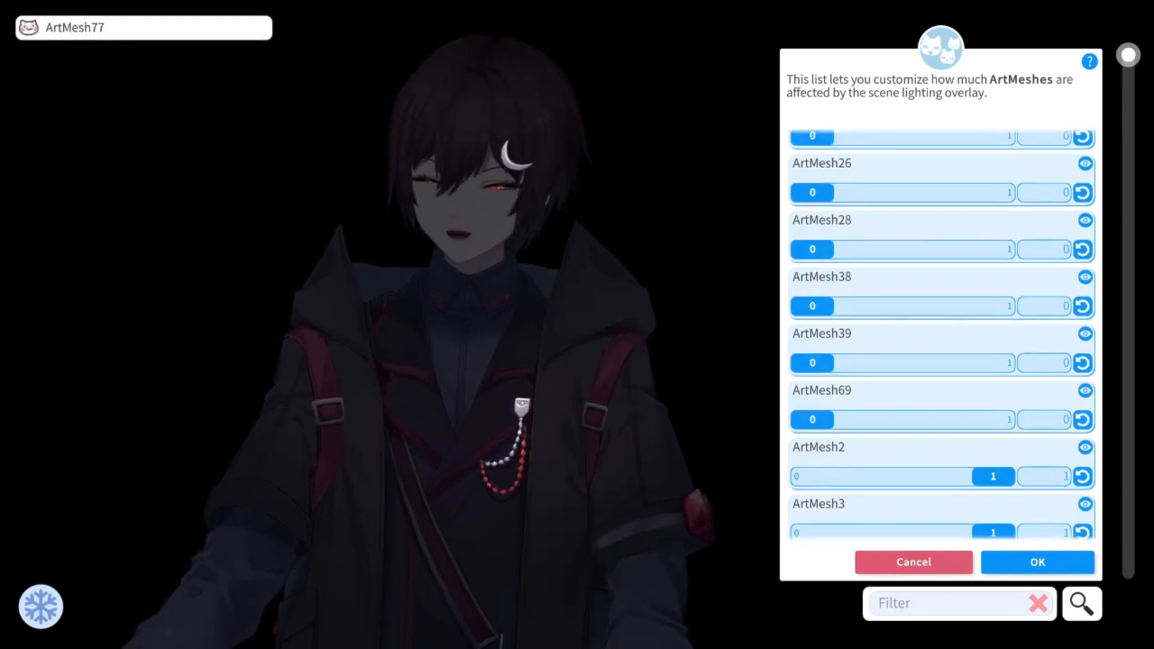
Step: Reset the scene lighting amount of the moon hair clip's ArtMesh69 to 1 and save the customization
scroll(1025, 205, "down", 5)
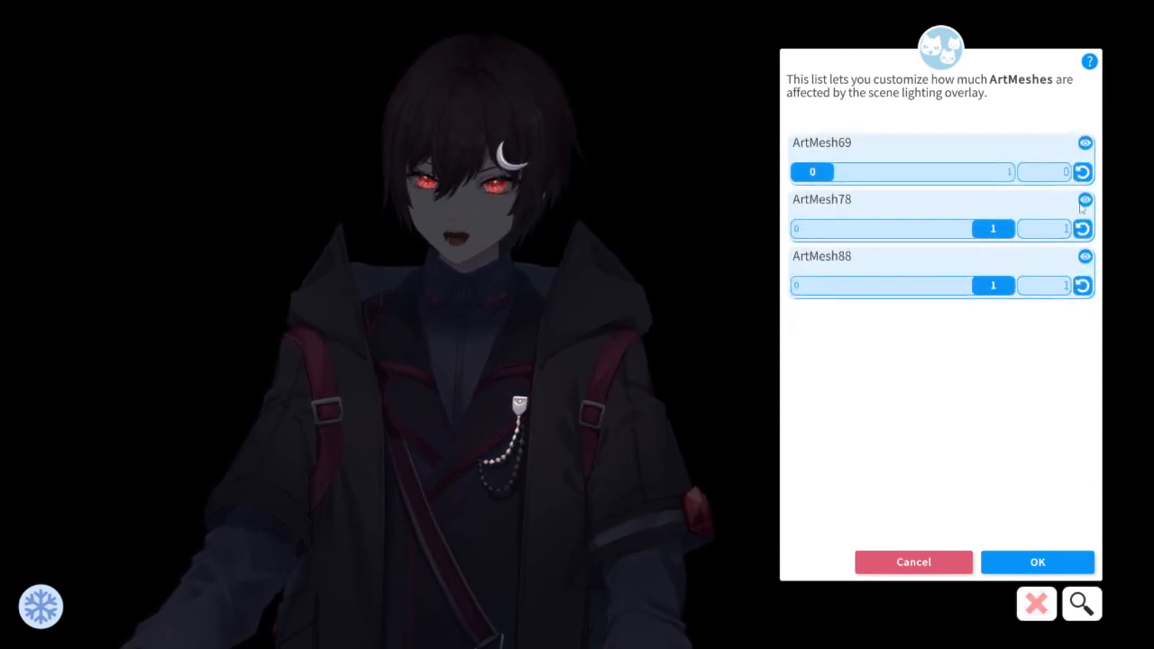
left_click(1082, 172)
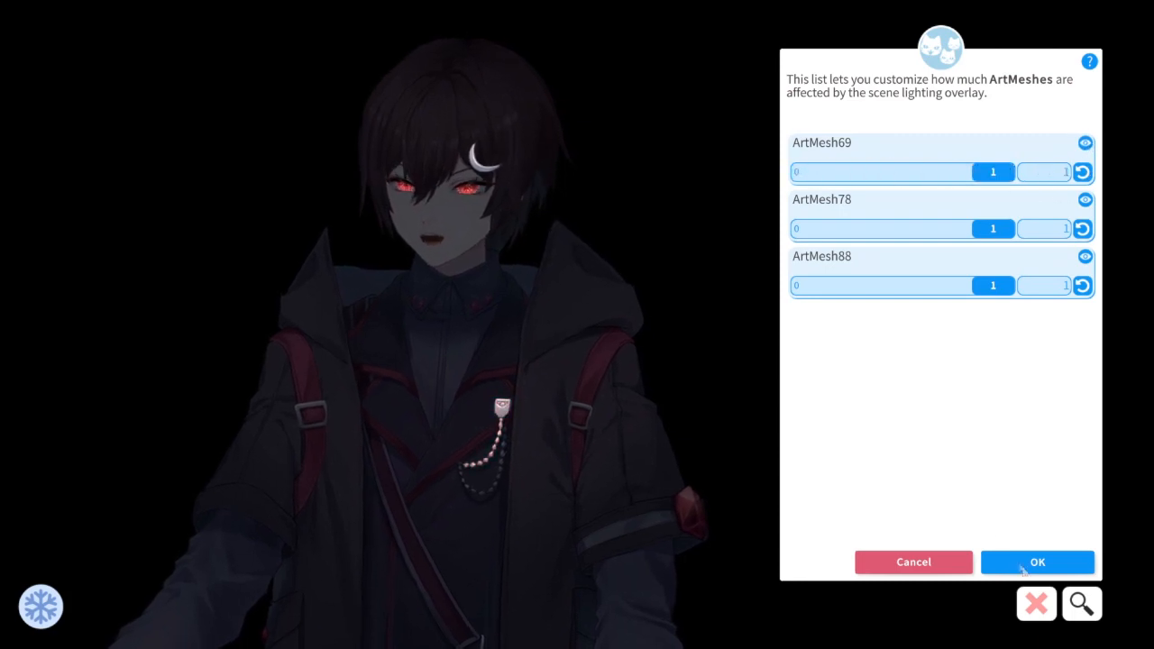
left_click(1009, 558)
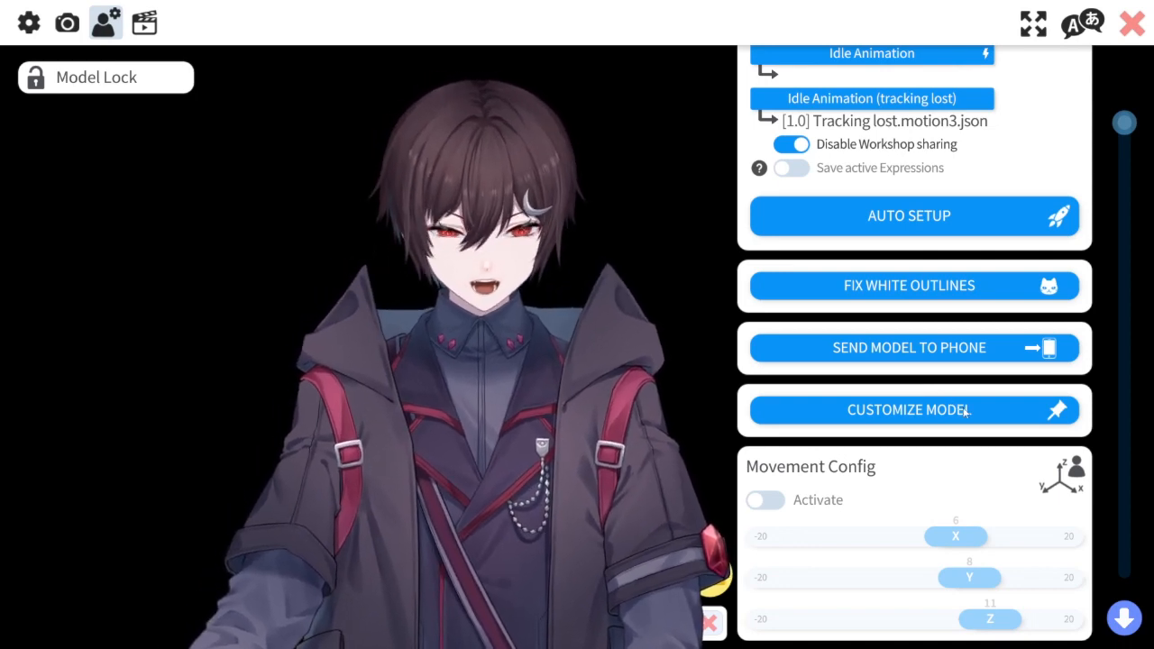
Step: Open the multiply/screen color customization for ArtMeshes from the model customization options
left_click(963, 410)
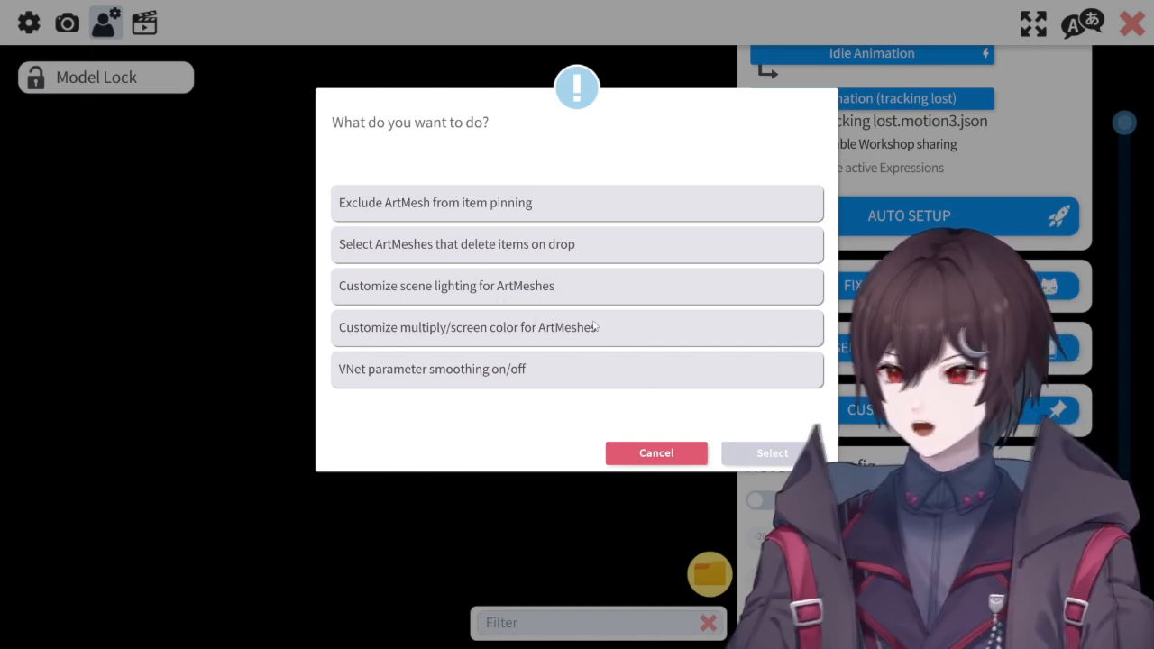
left_click(487, 334)
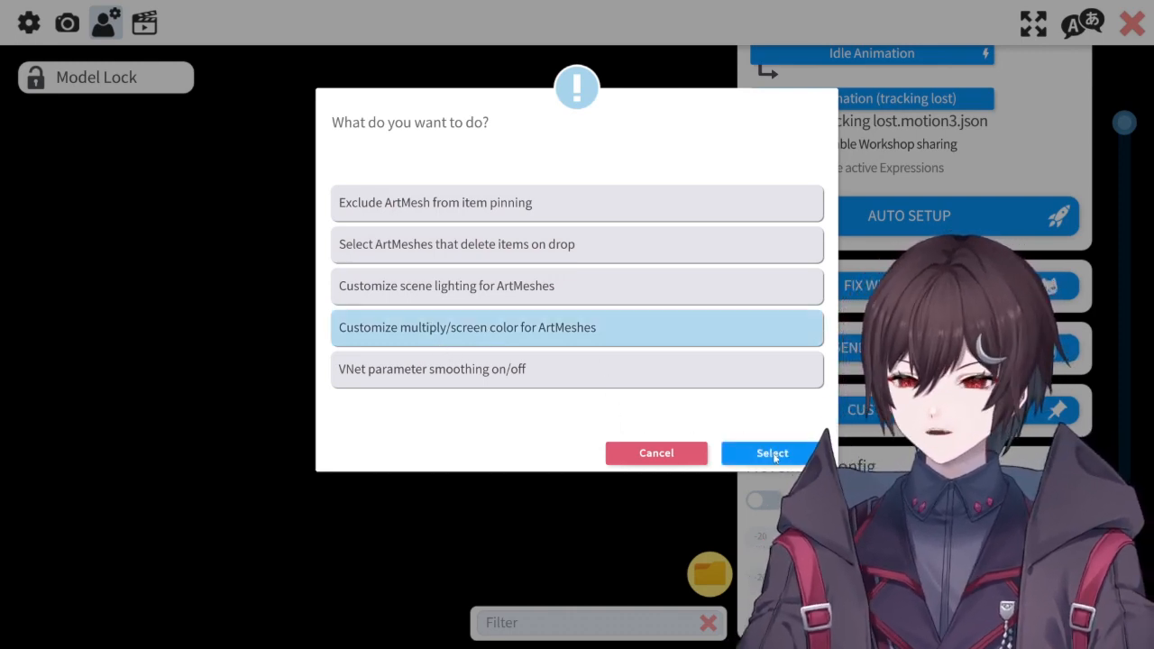
left_click(776, 458)
left_click(1055, 391)
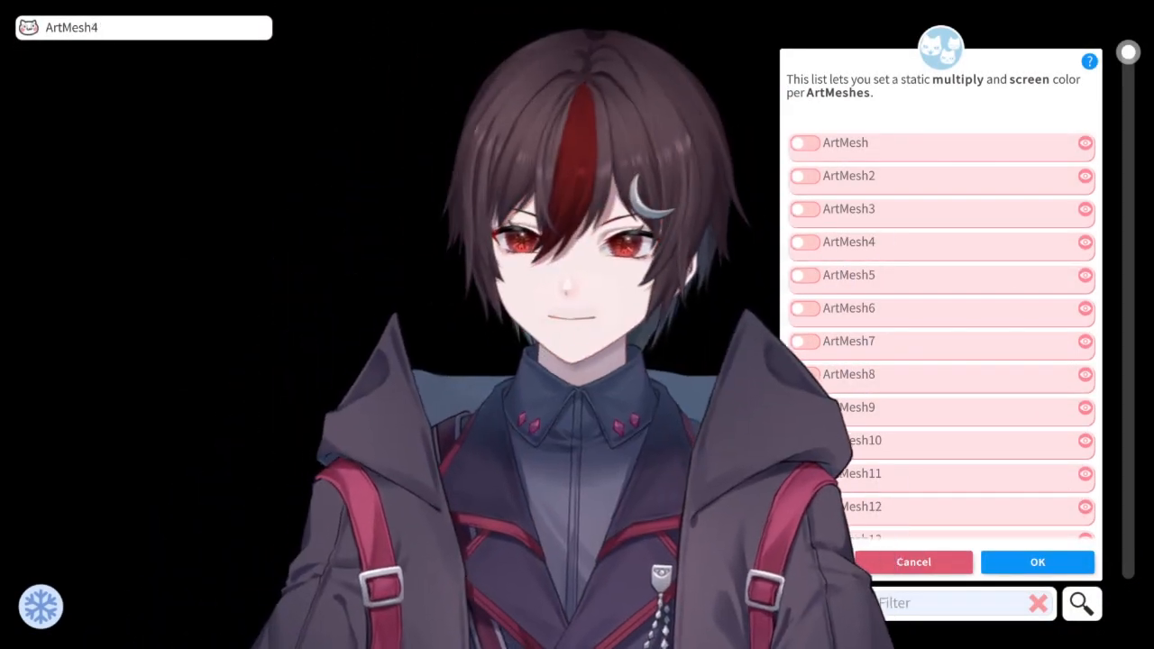
Step: Pick the central front hair strand and give ArtMesh4 a red multiply color of about #FF1313 and a black #000000 screen color
left_click(589, 167)
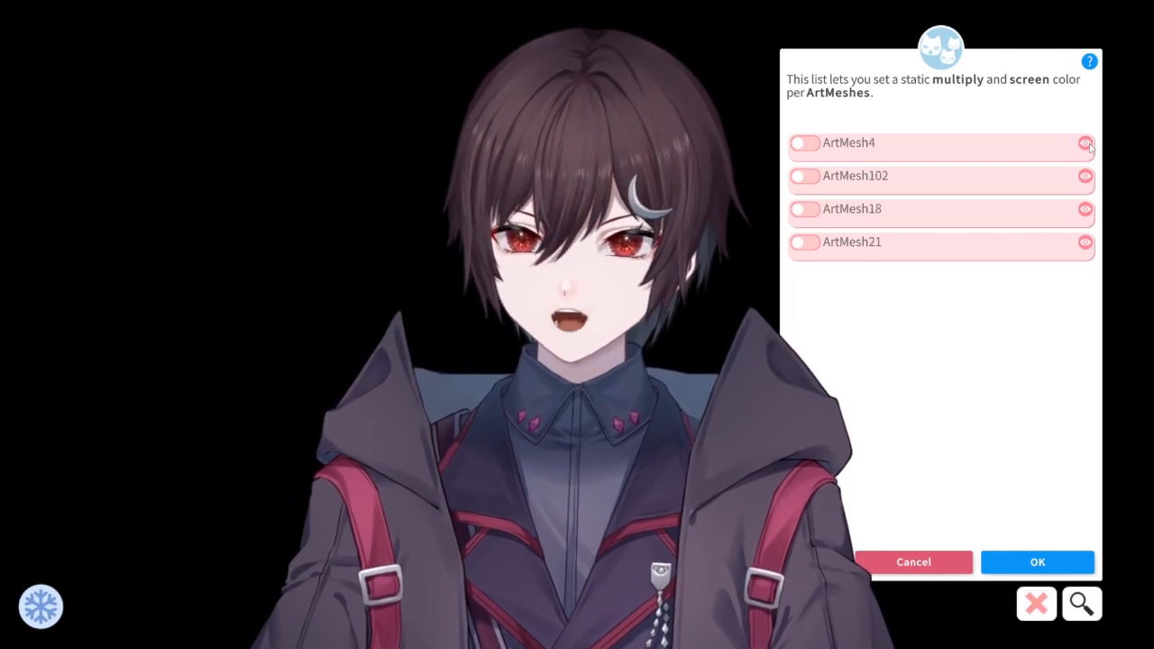
left_click(800, 142)
left_click_drag(956, 271, 1026, 247)
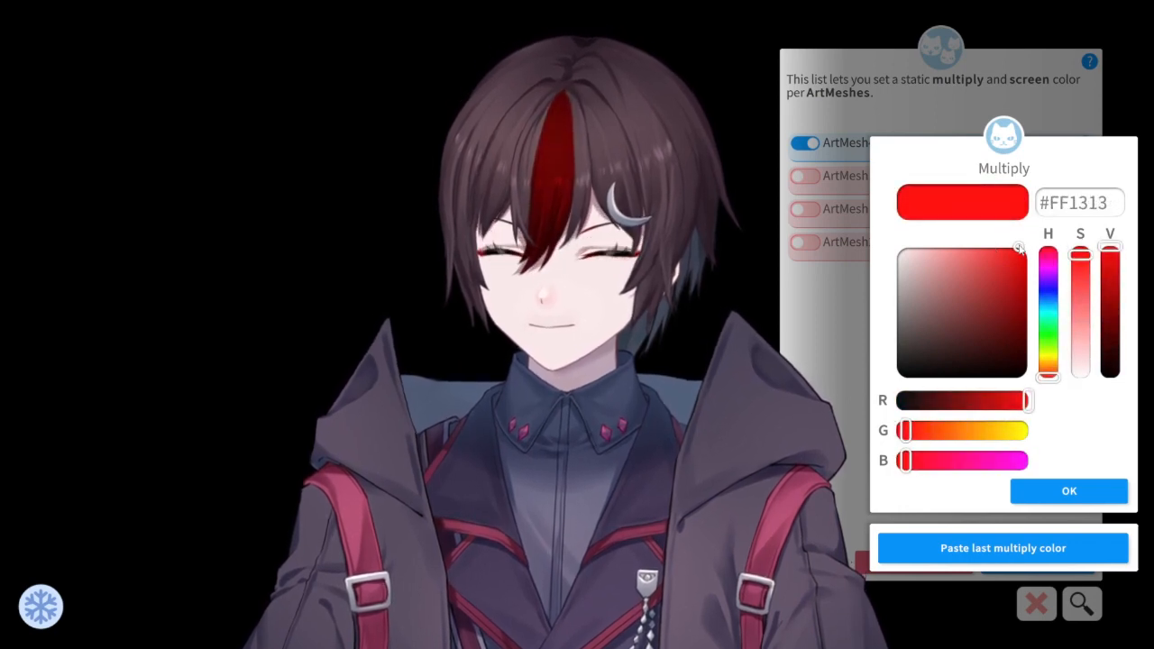
left_click(1083, 487)
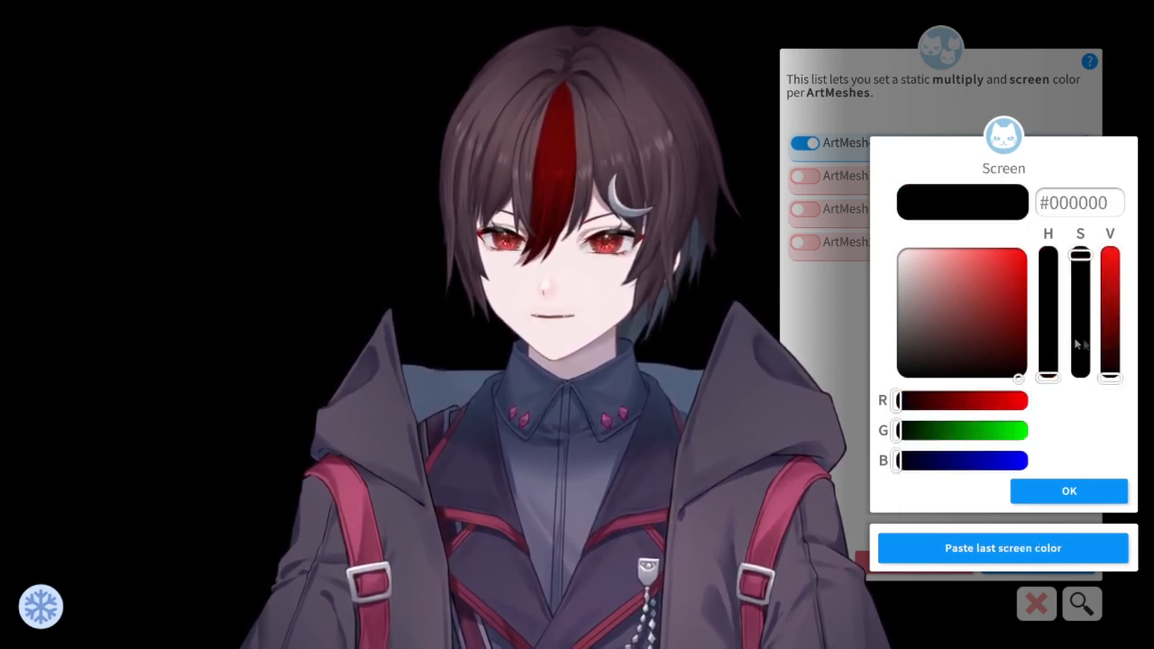
mouse_move(1117, 371)
left_mouse_down()
mouse_move(1118, 251)
mouse_move(1117, 379)
left_mouse_up()
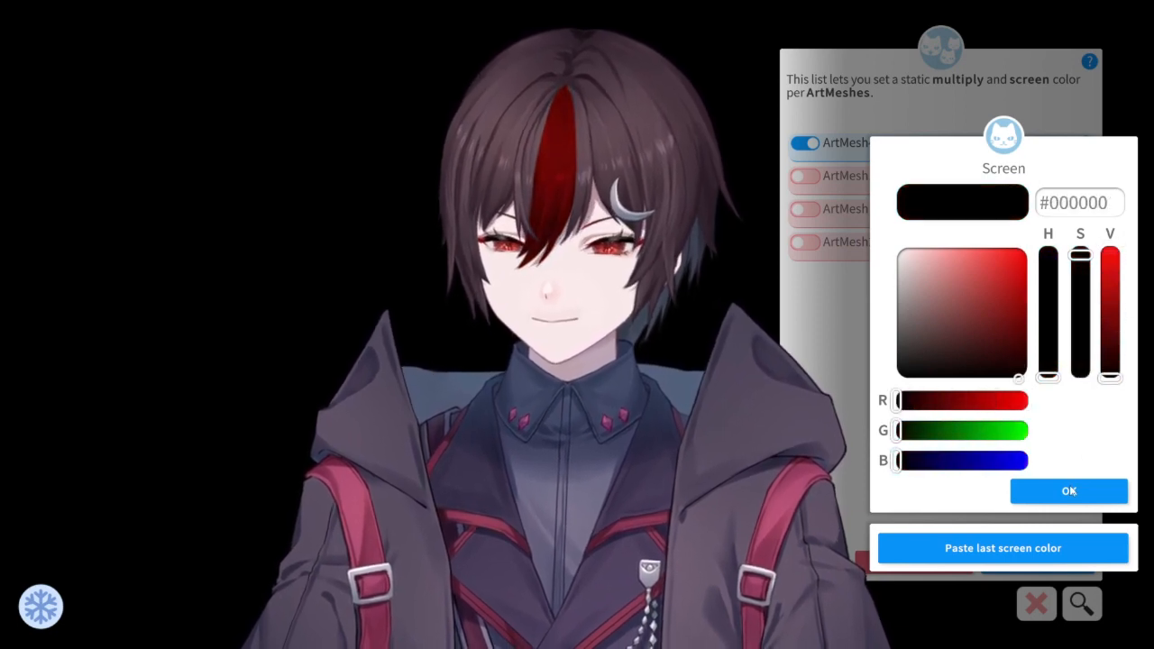
left_click_drag(971, 332, 1066, 399)
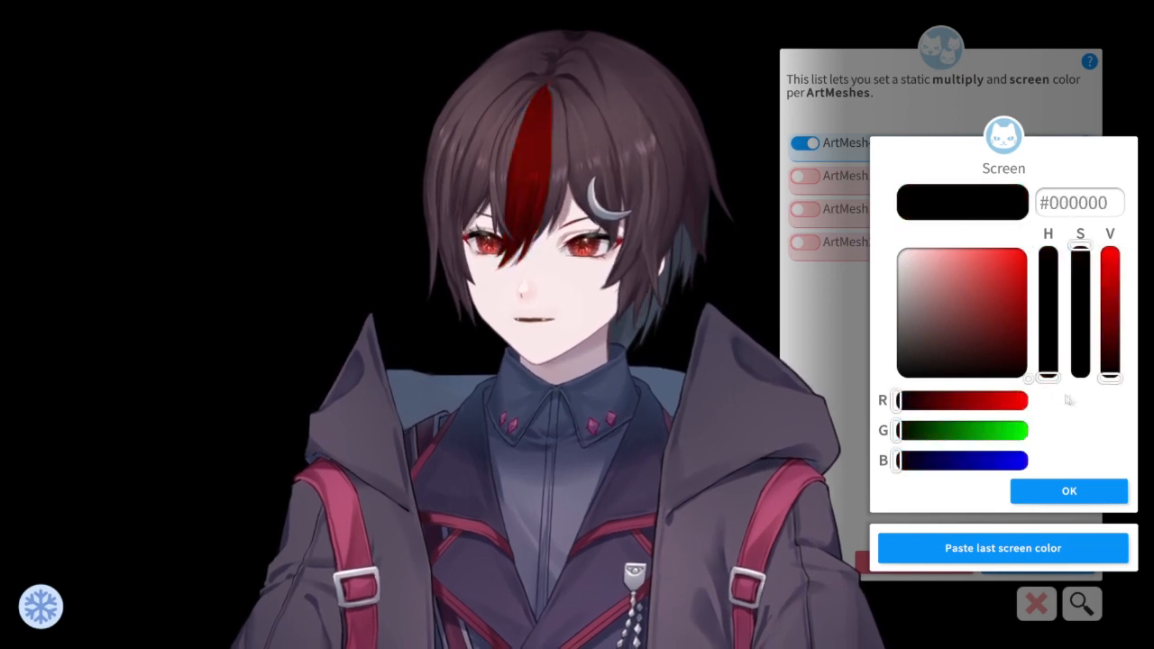
left_click(1089, 493)
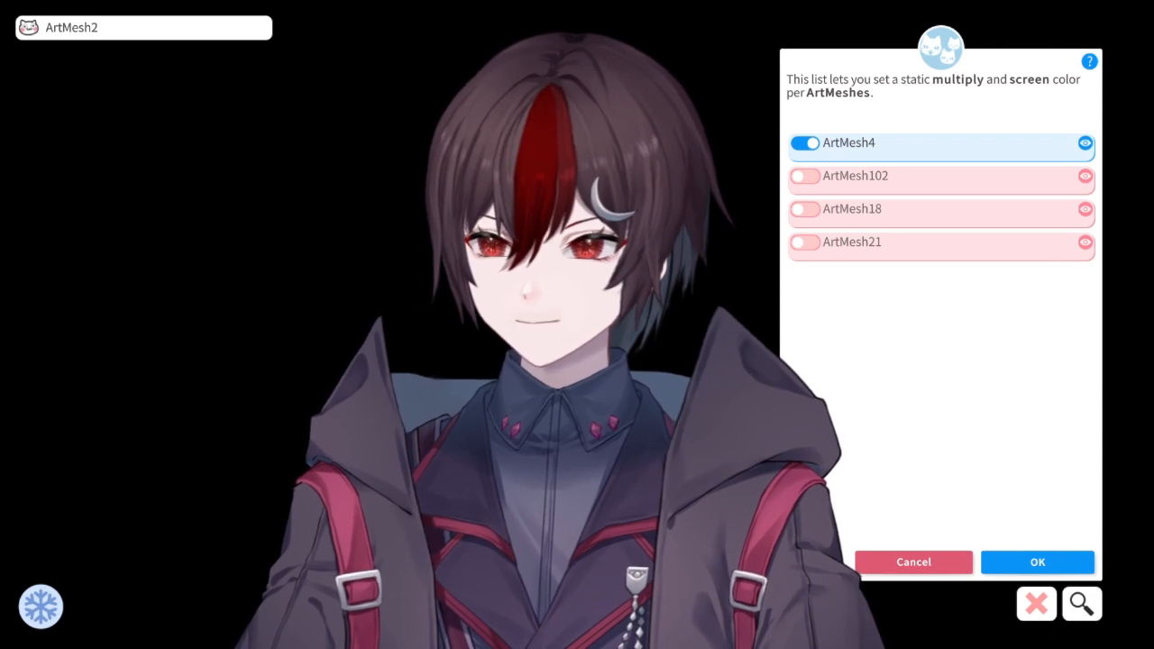
Step: Pick the side hair on the model and give ArtMesh15 a pure red #FF0000 multiply color, keeping the default screen color
left_click(678, 104)
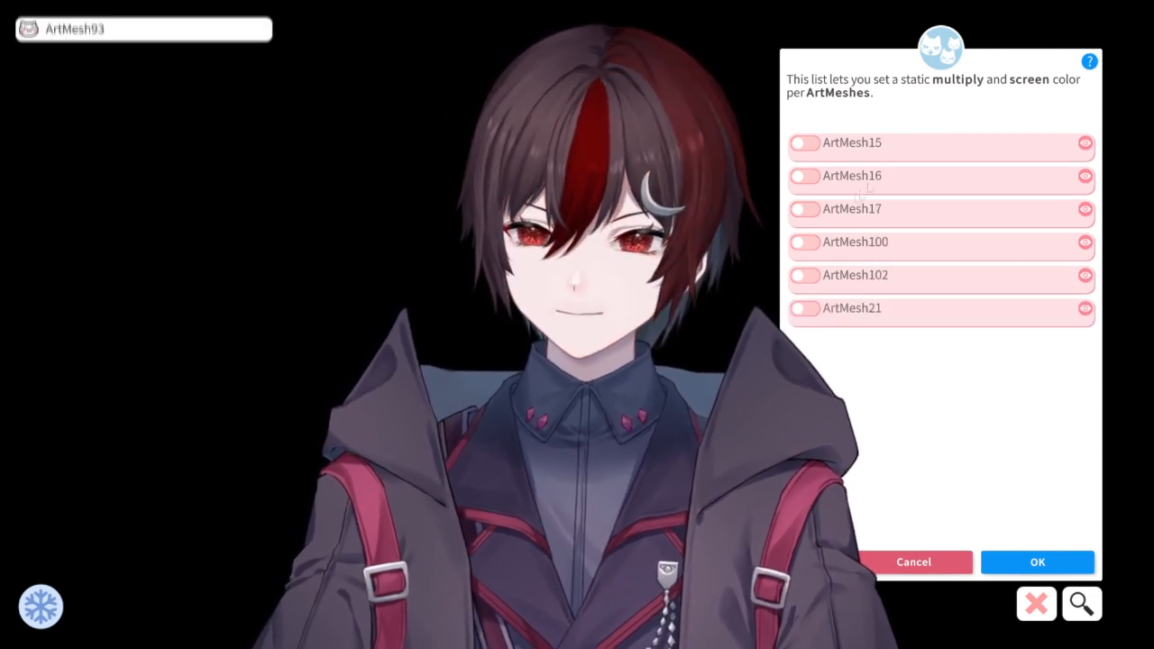
left_click(807, 149)
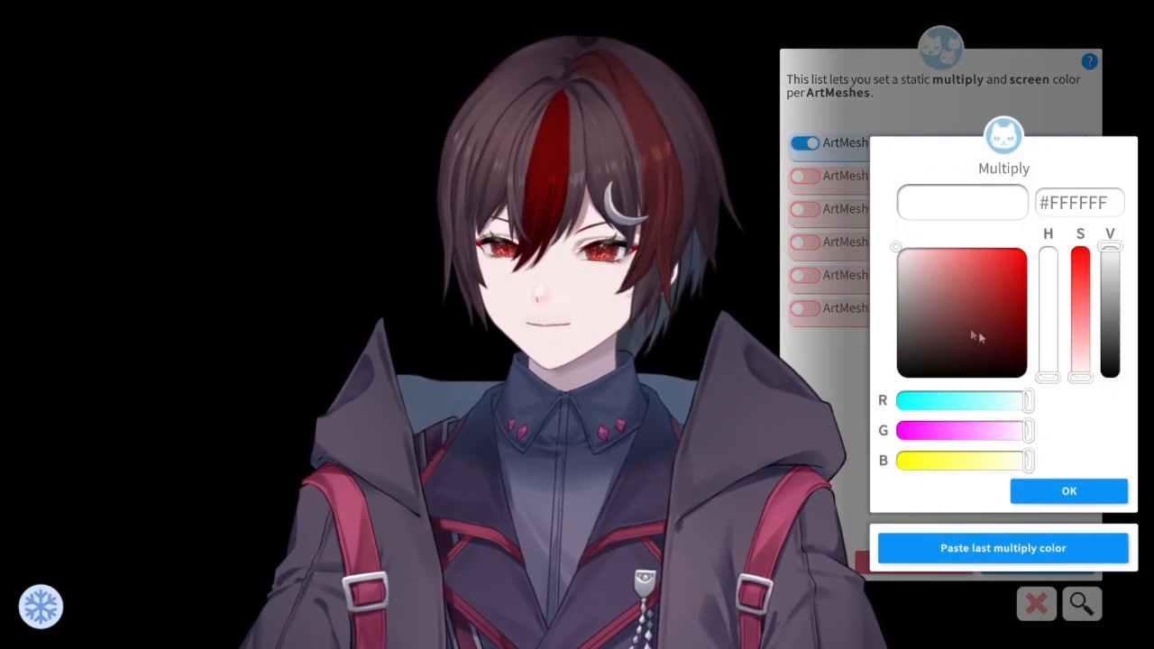
left_click_drag(977, 332, 1036, 208)
left_click(1069, 489)
left_click(1069, 490)
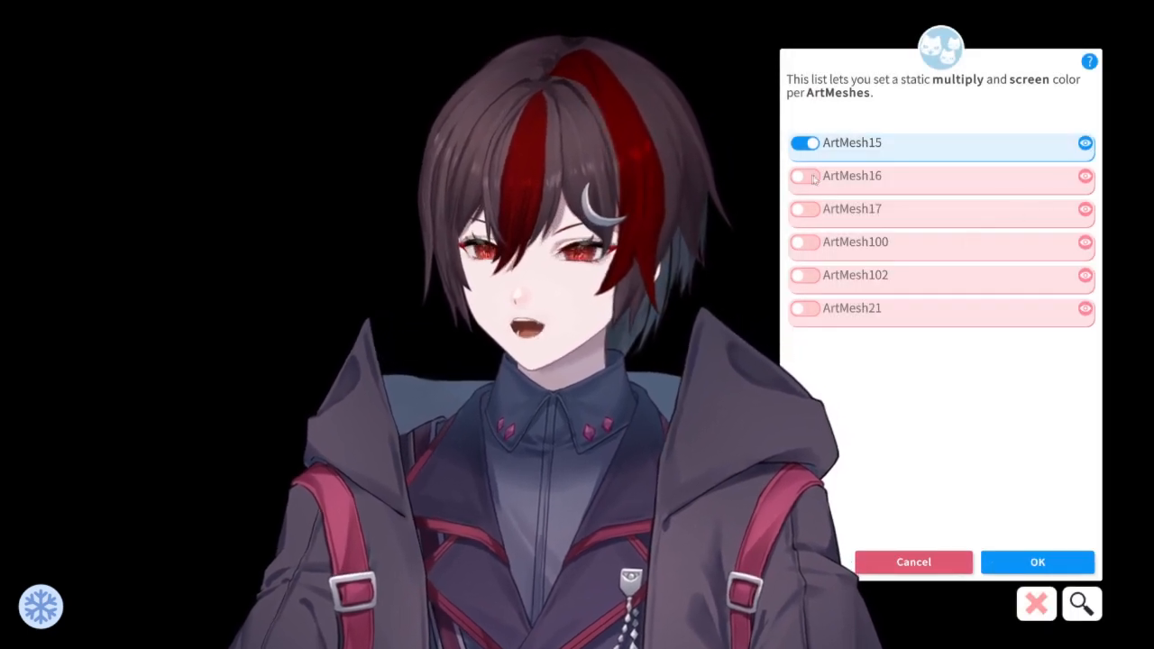
Step: Enable color customization for ArtMesh16 and paste the last multiply color, keeping the screen color at #000000
left_click(806, 177)
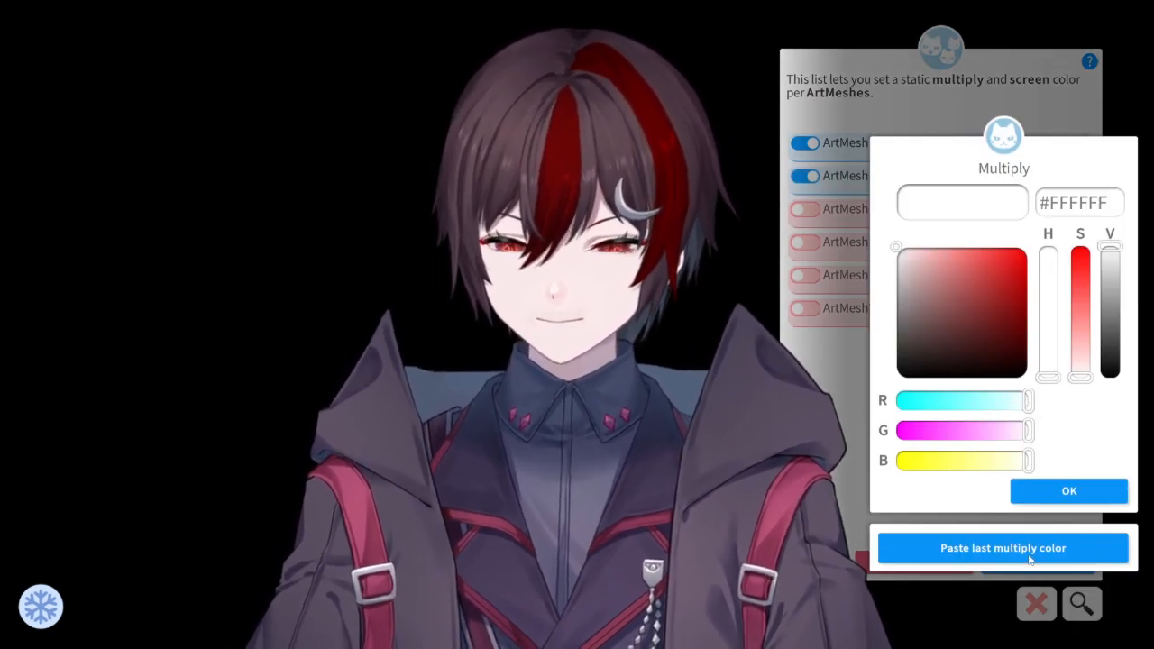
left_click(1030, 559)
left_click(1057, 492)
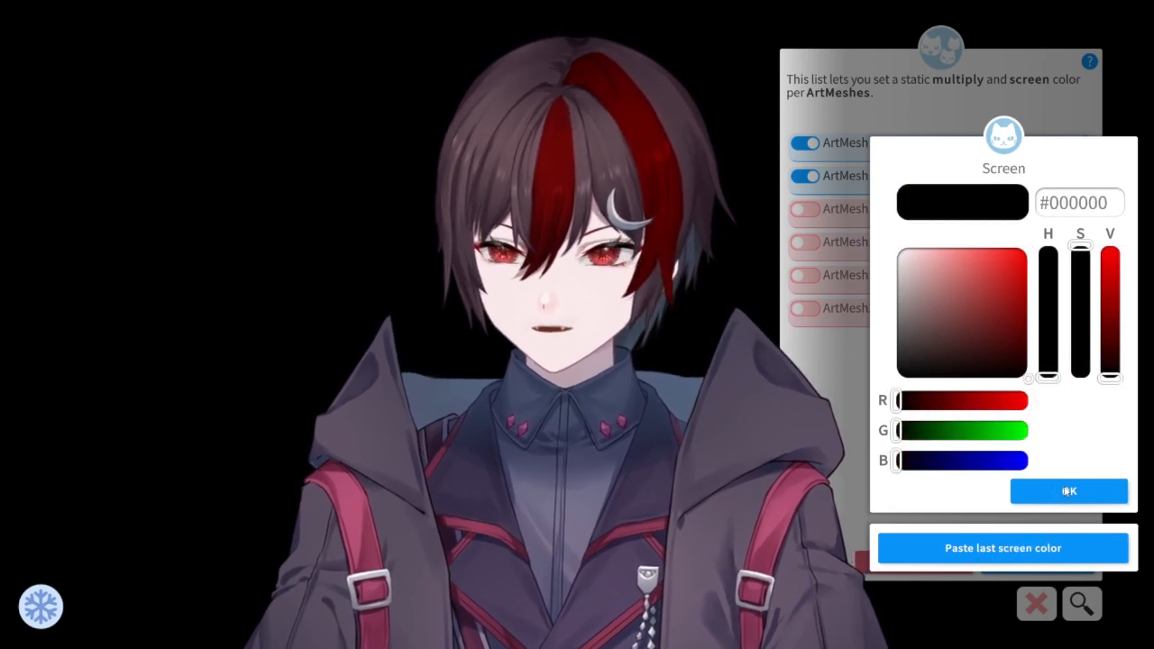
left_click(1070, 490)
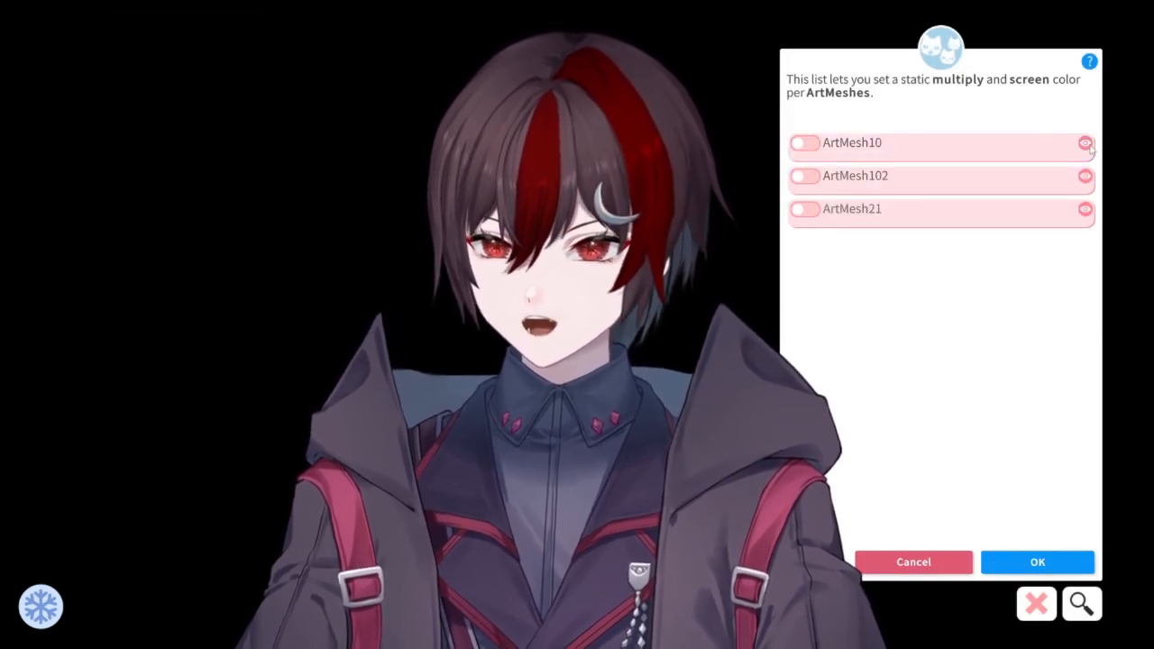
Step: Apply the last multiply color #FF0000 to ArtMesh10 on the front hair and save the ArtMesh color customization
left_click(805, 145)
left_click(1037, 548)
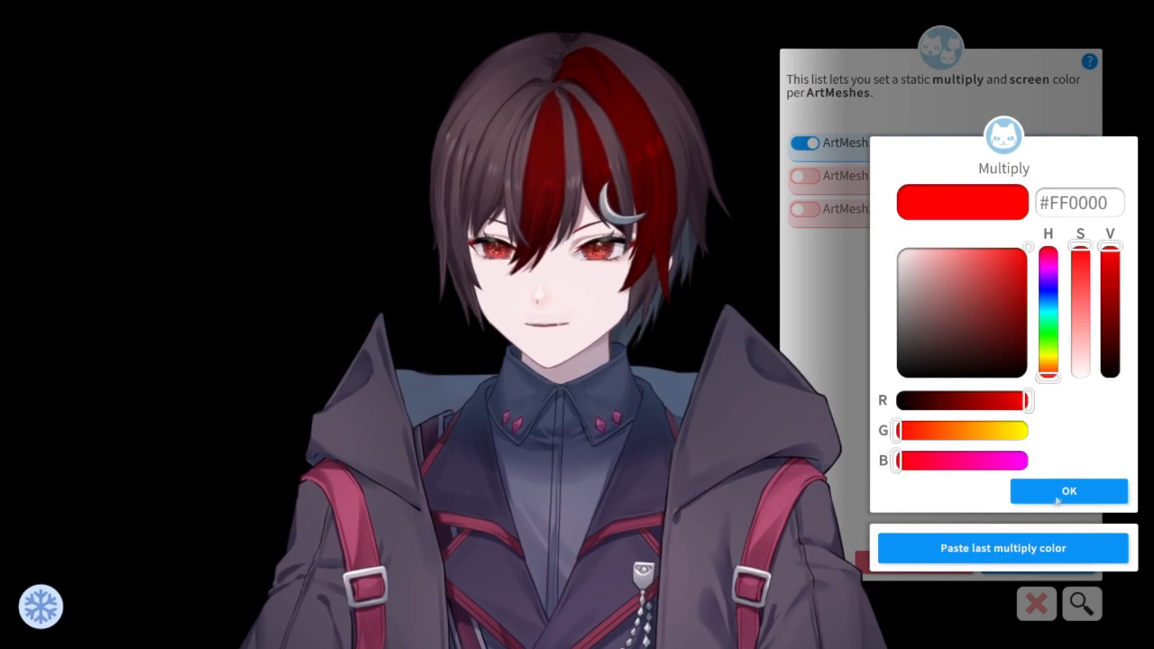
left_click(1069, 490)
left_click(1050, 552)
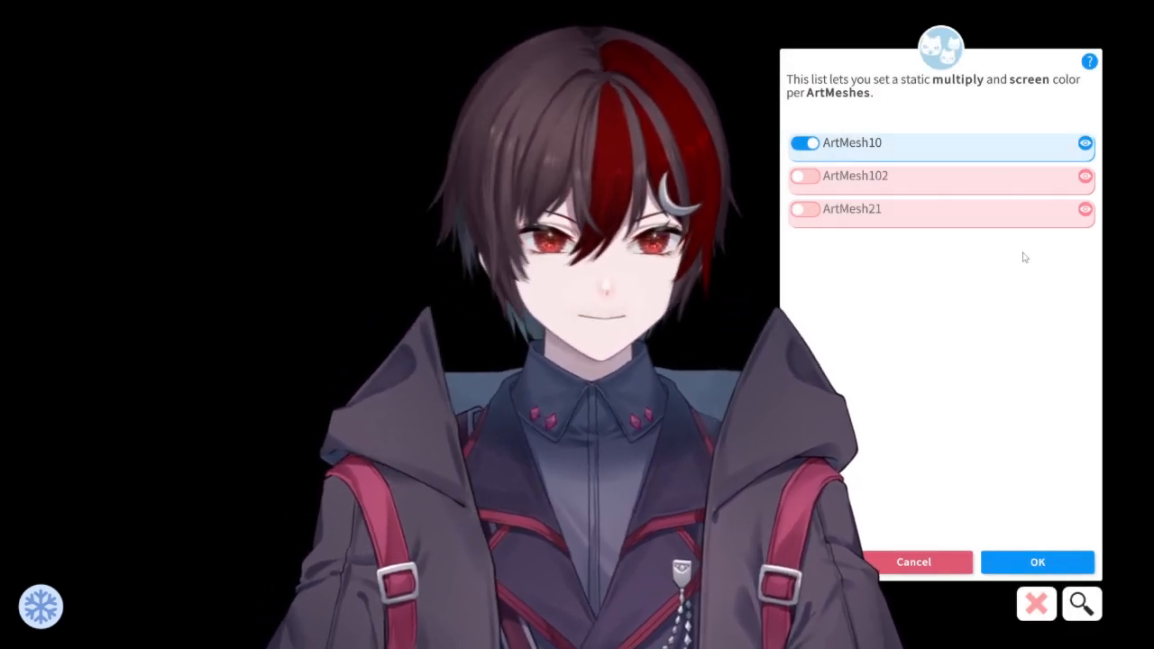
left_click(1054, 559)
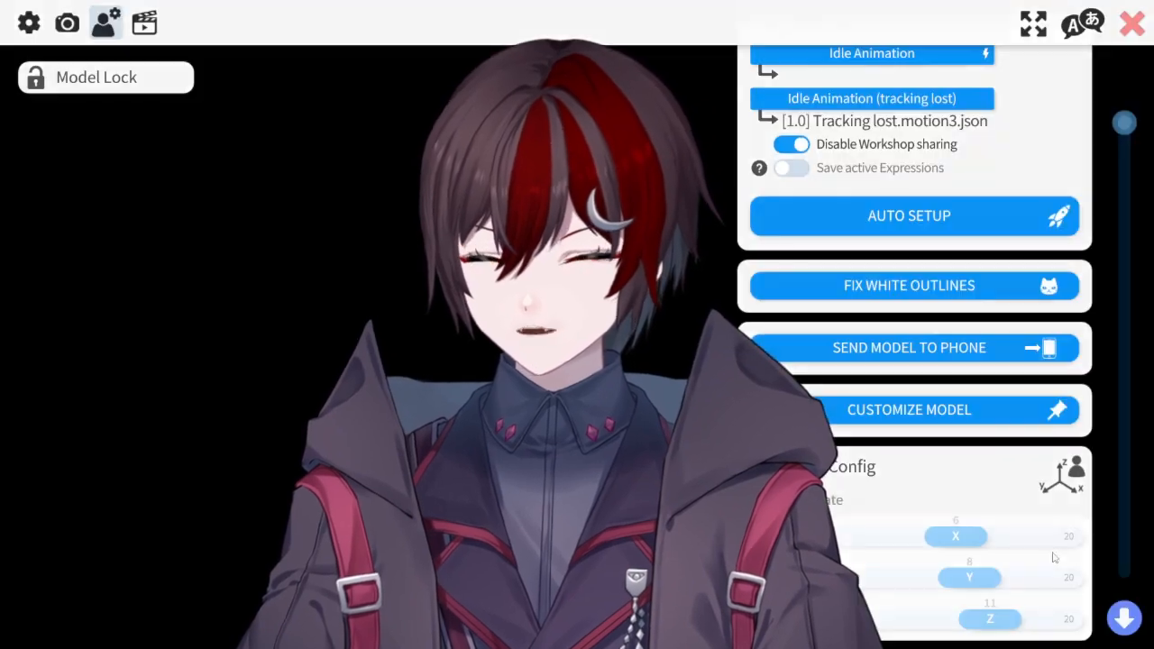
Step: Open the hotkey settings and add a new hotkey at the end of the list
left_click_drag(1127, 126, 1104, 609)
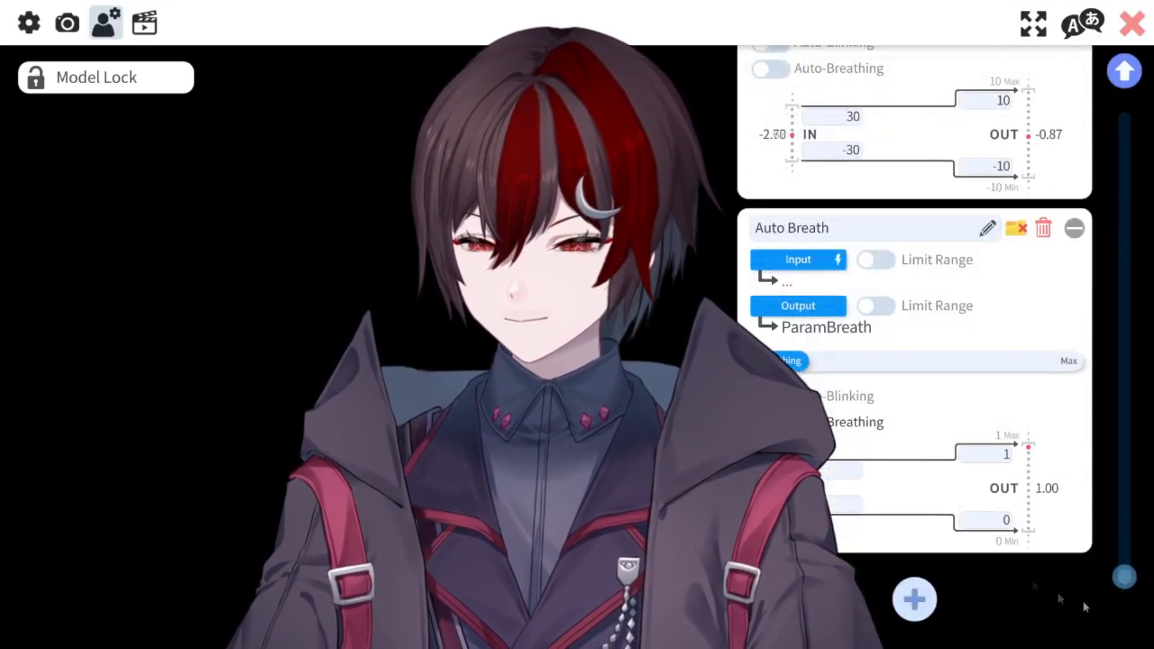
left_click(144, 23)
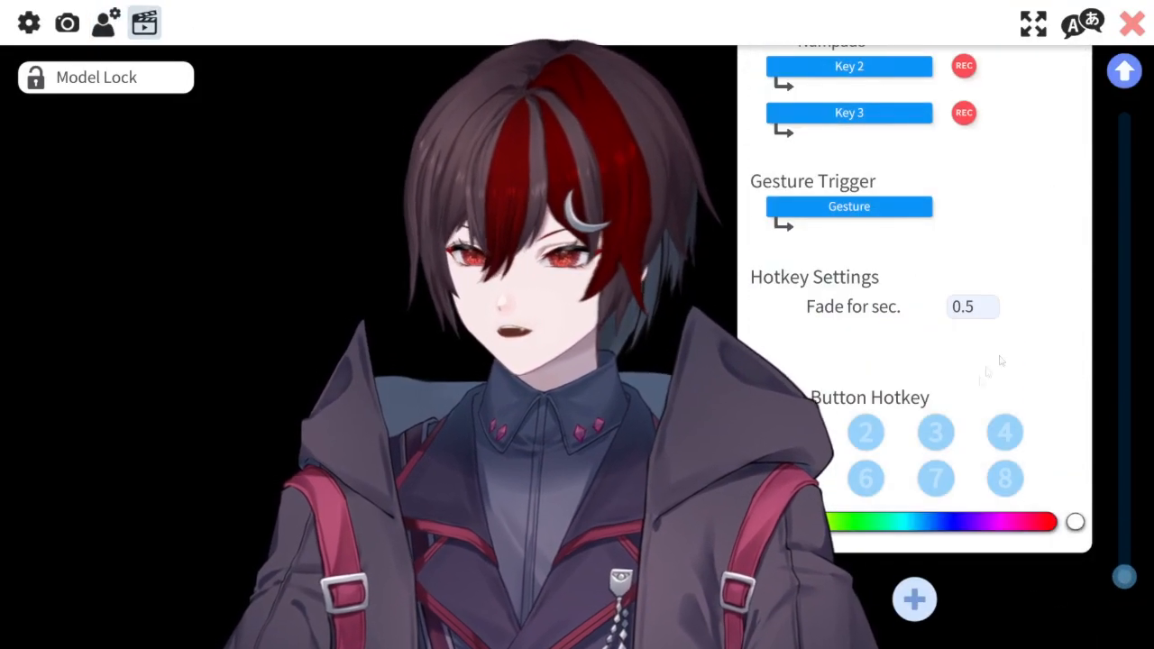
left_click(914, 598)
scroll(919, 366, "down", 4)
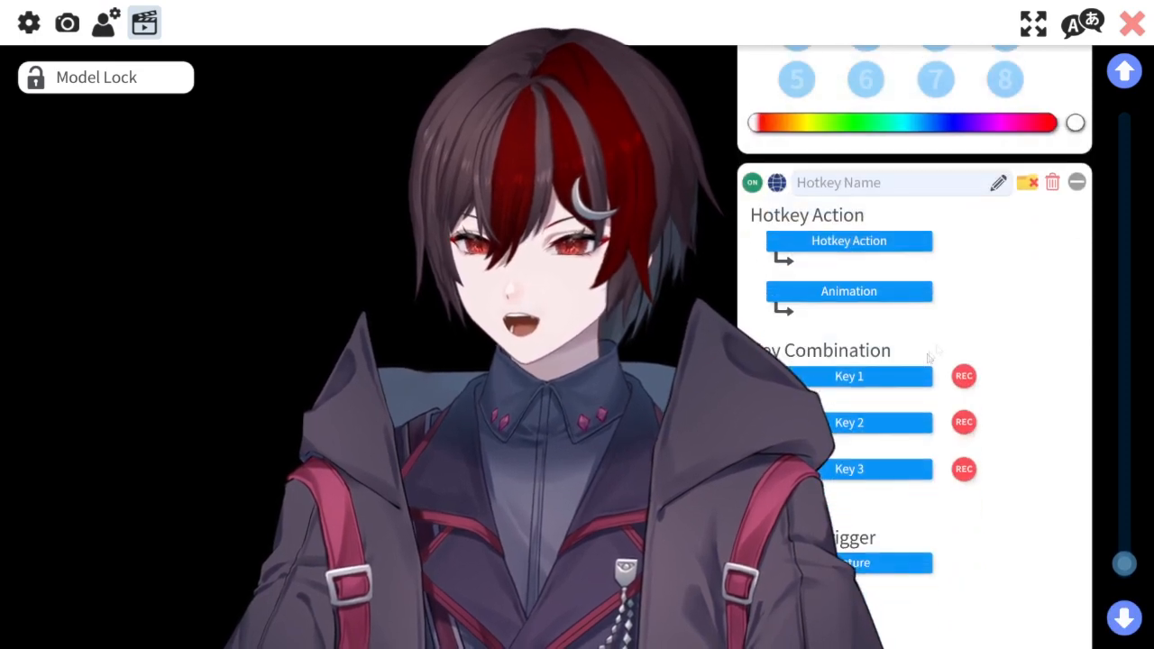
Step: Set the new hotkey's action to ArtMesh Color Preset with the current mesh colors recorded, and assign Multiply as its first key
left_click(848, 241)
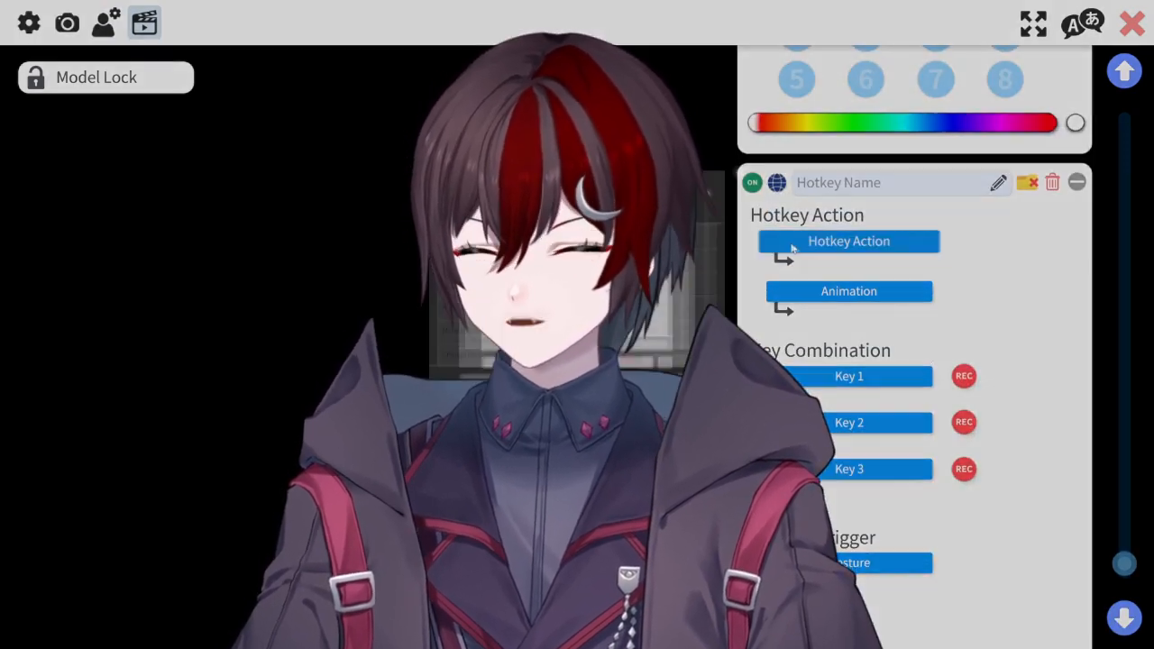
scroll(577, 289, "down", 5)
scroll(577, 288, "down", 5)
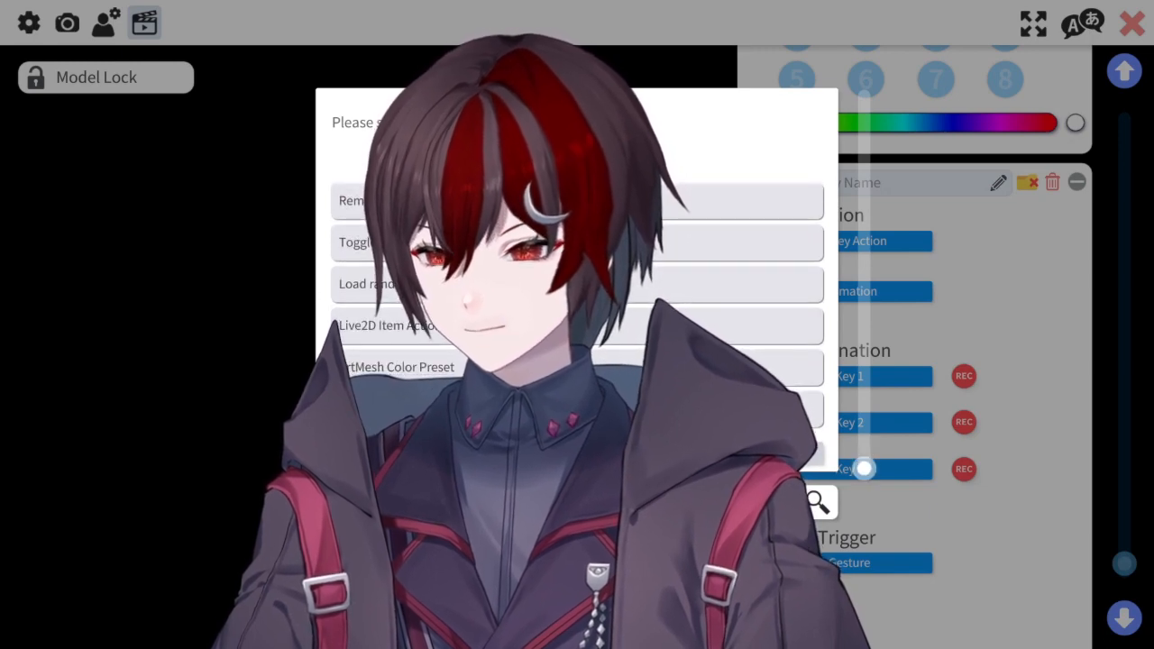
left_click(577, 367)
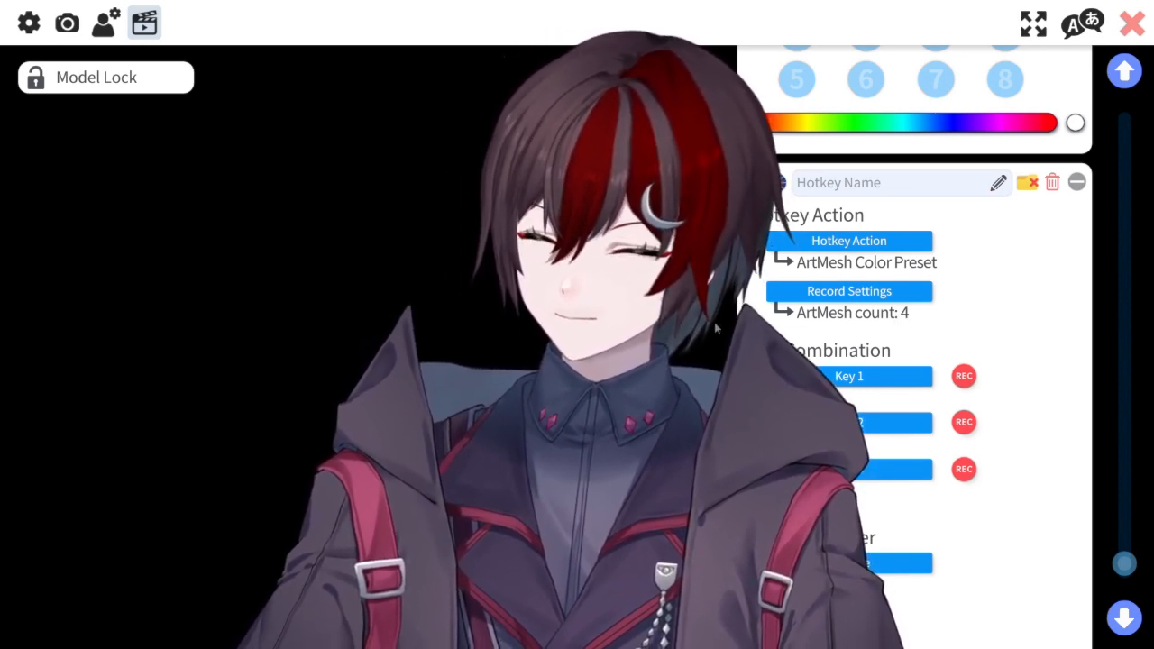
left_click(964, 379)
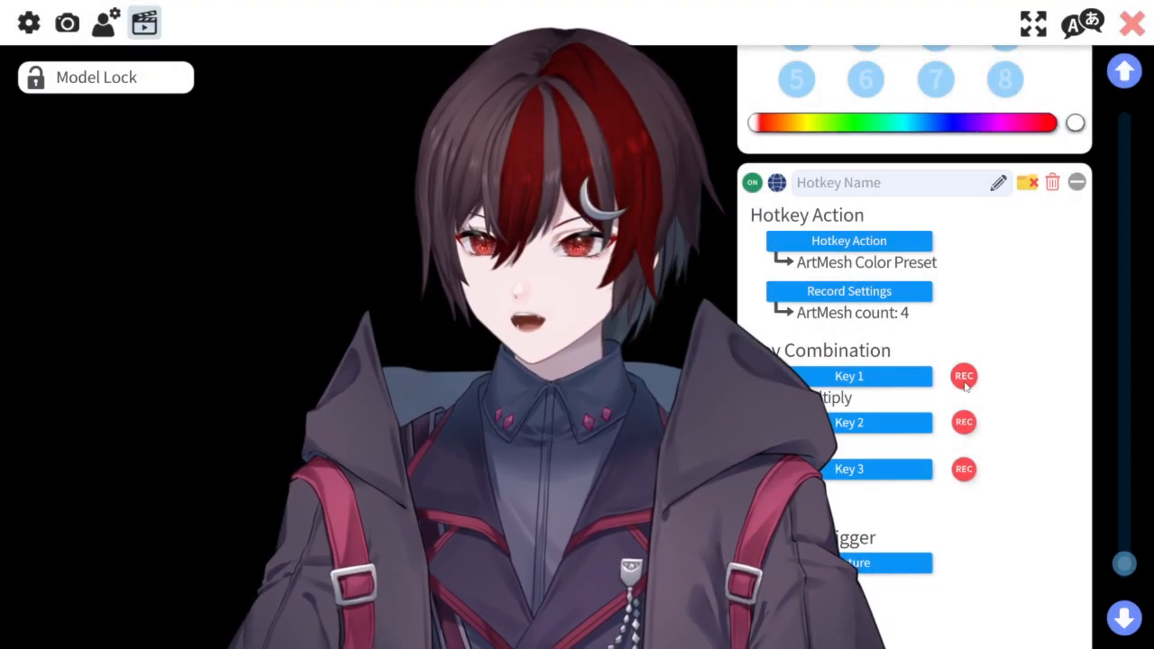